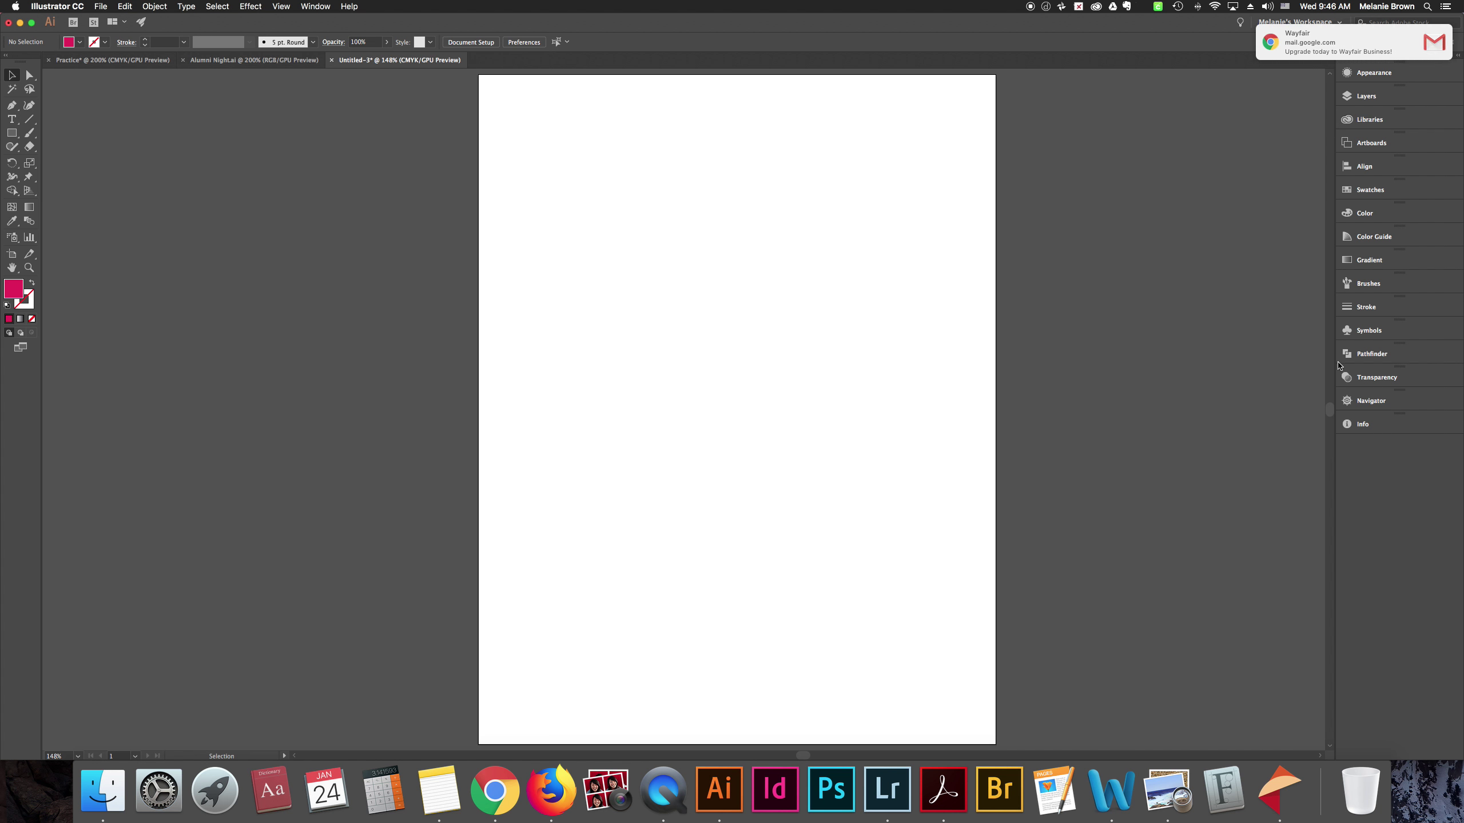
left_click(1448, 127)
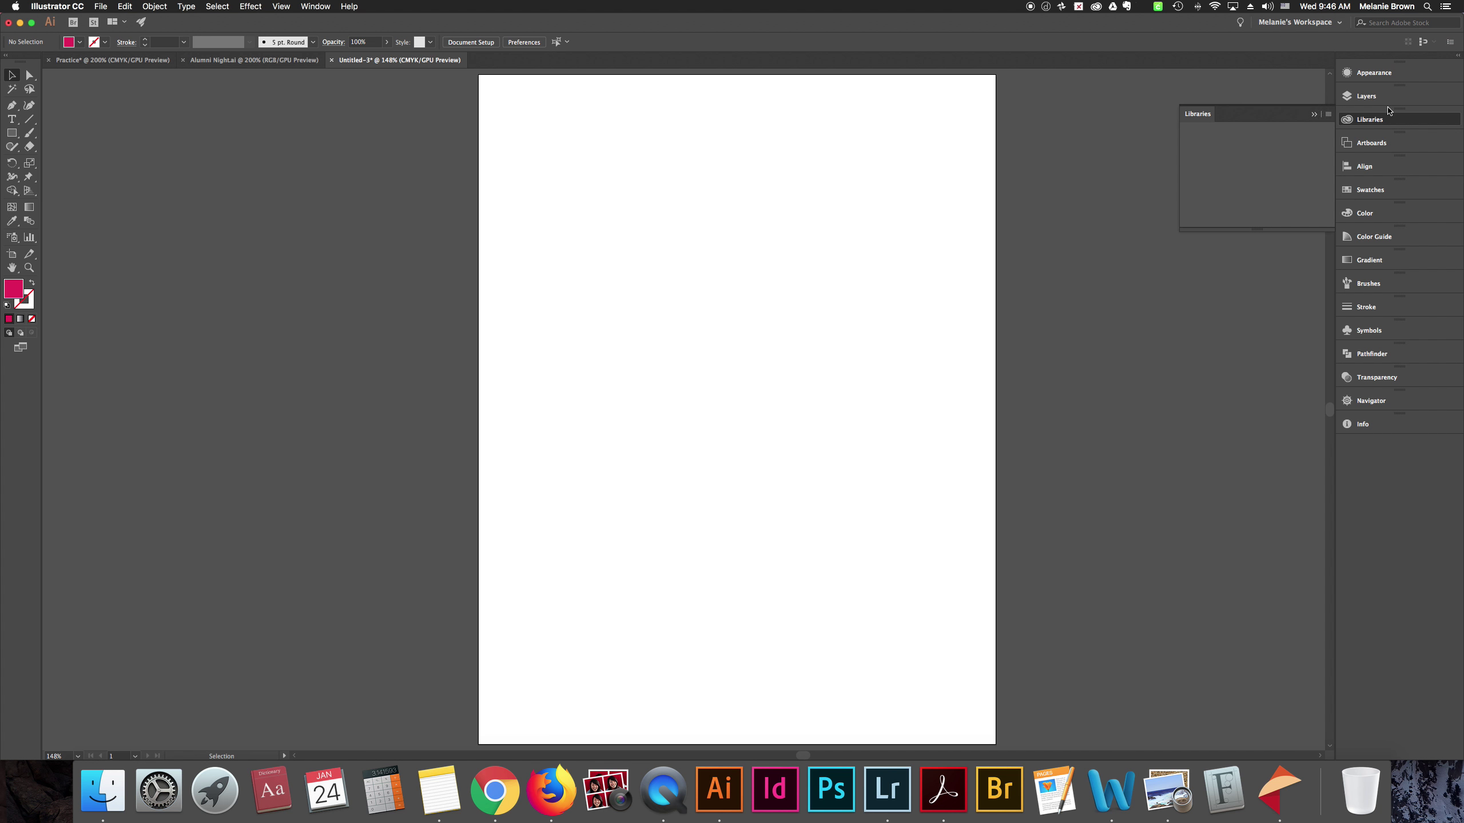
left_click(1315, 115)
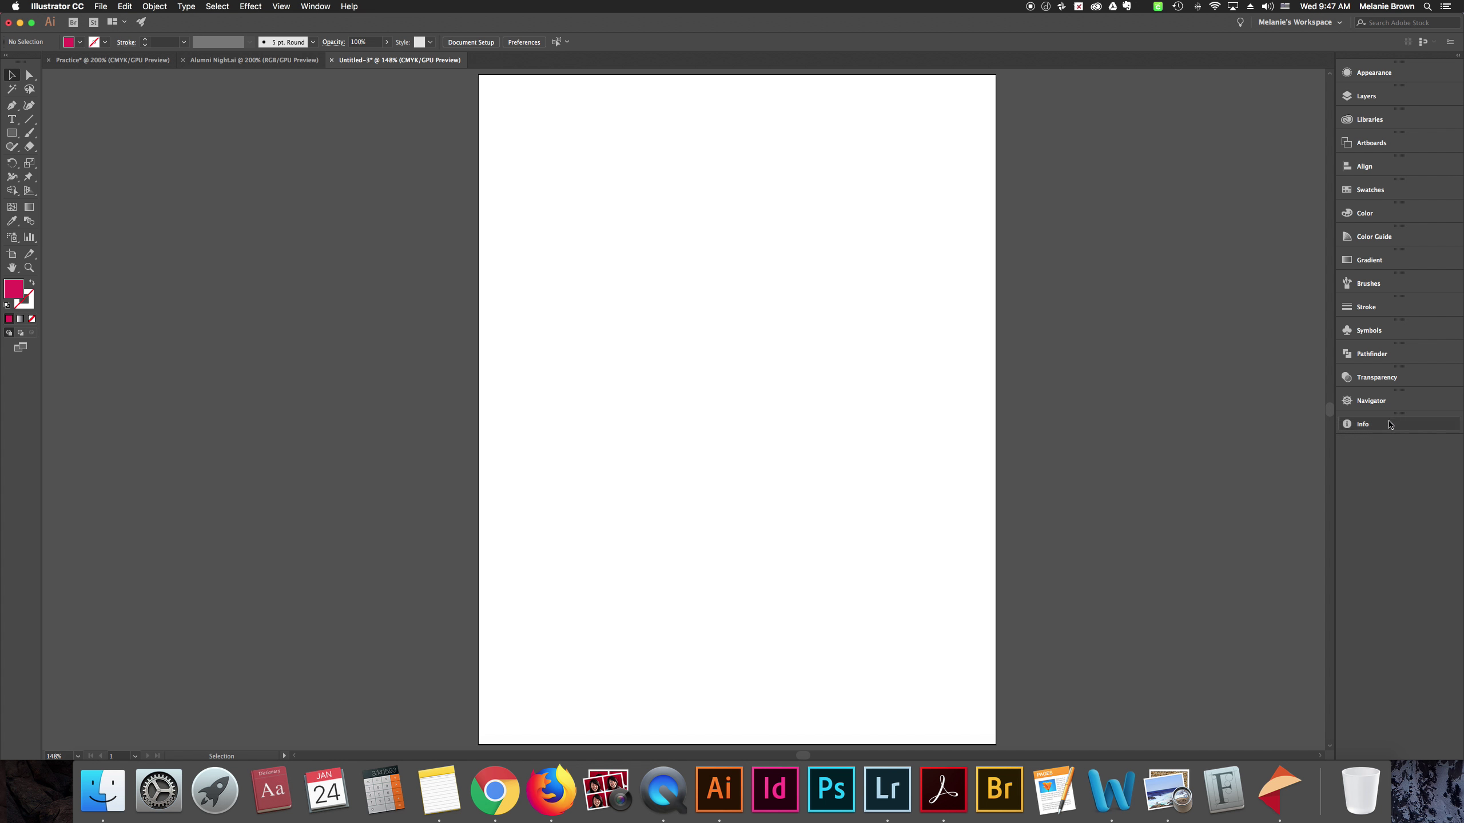
Pull the Info and Navigator panels out of the panel dock and close them
left_click_drag(1363, 424, 1123, 349)
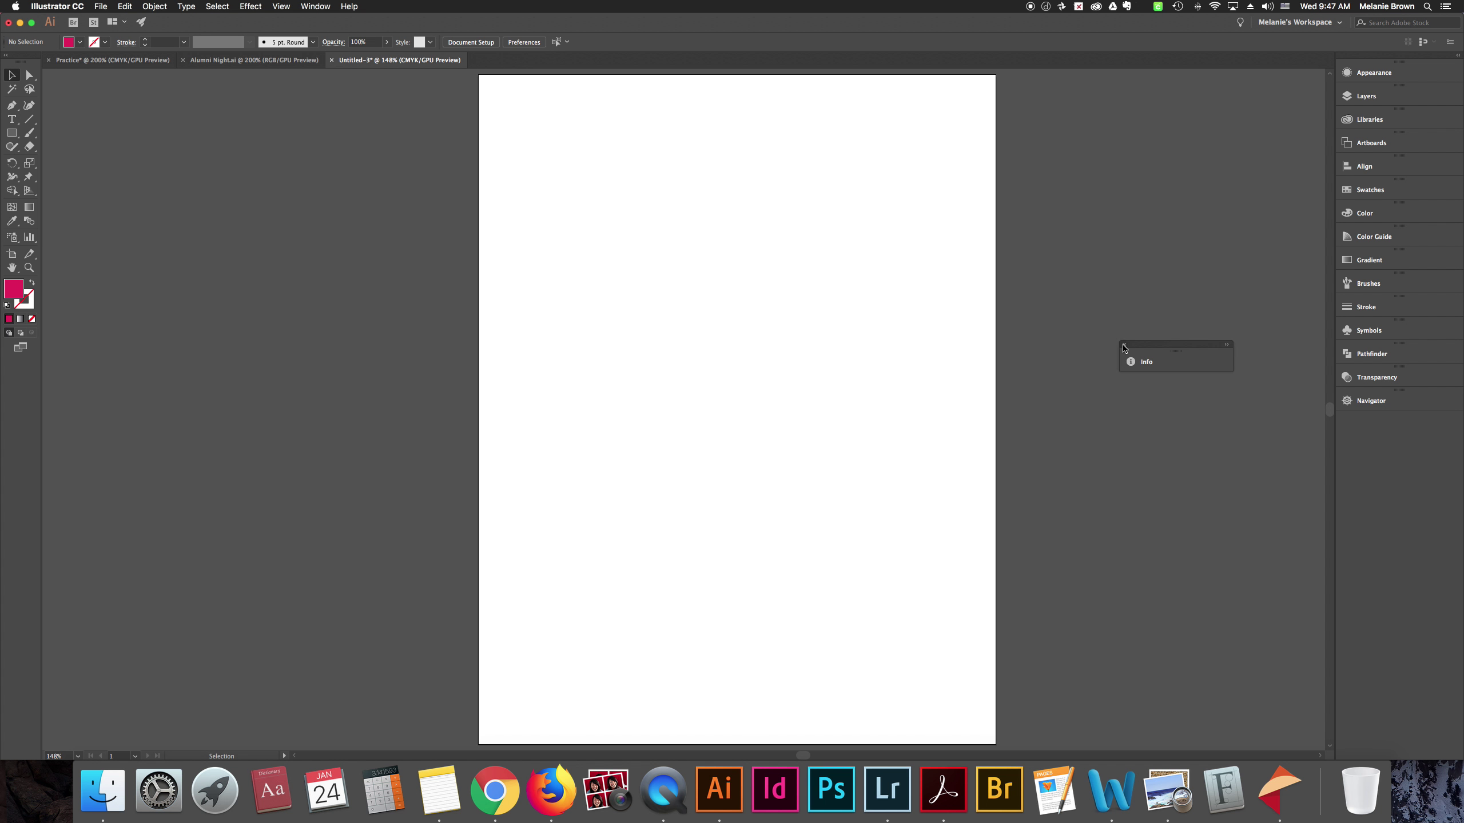
left_click(1123, 346)
left_click_drag(1371, 400, 1161, 354)
left_click(1159, 350)
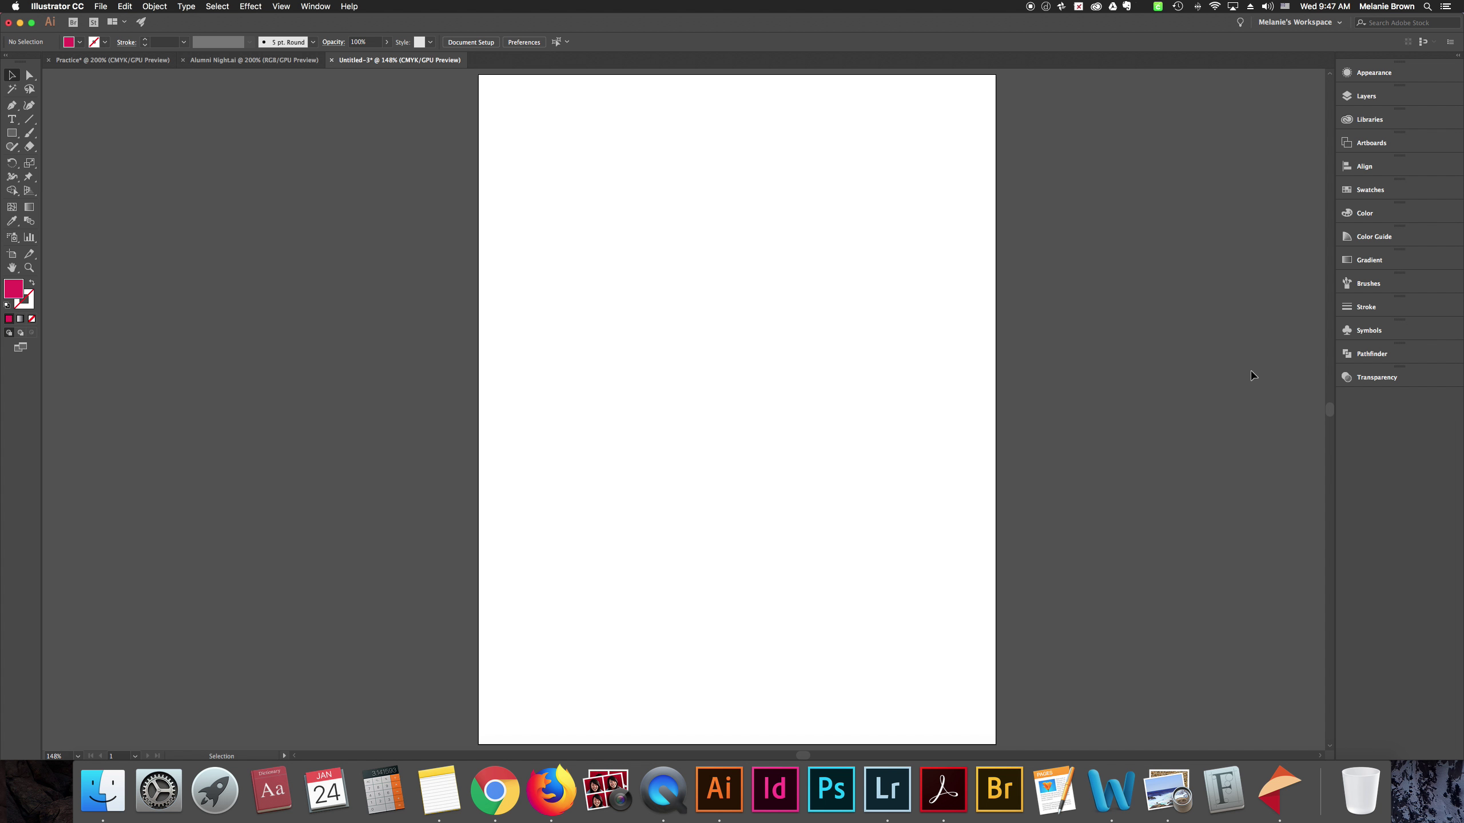
left_click(309, 6)
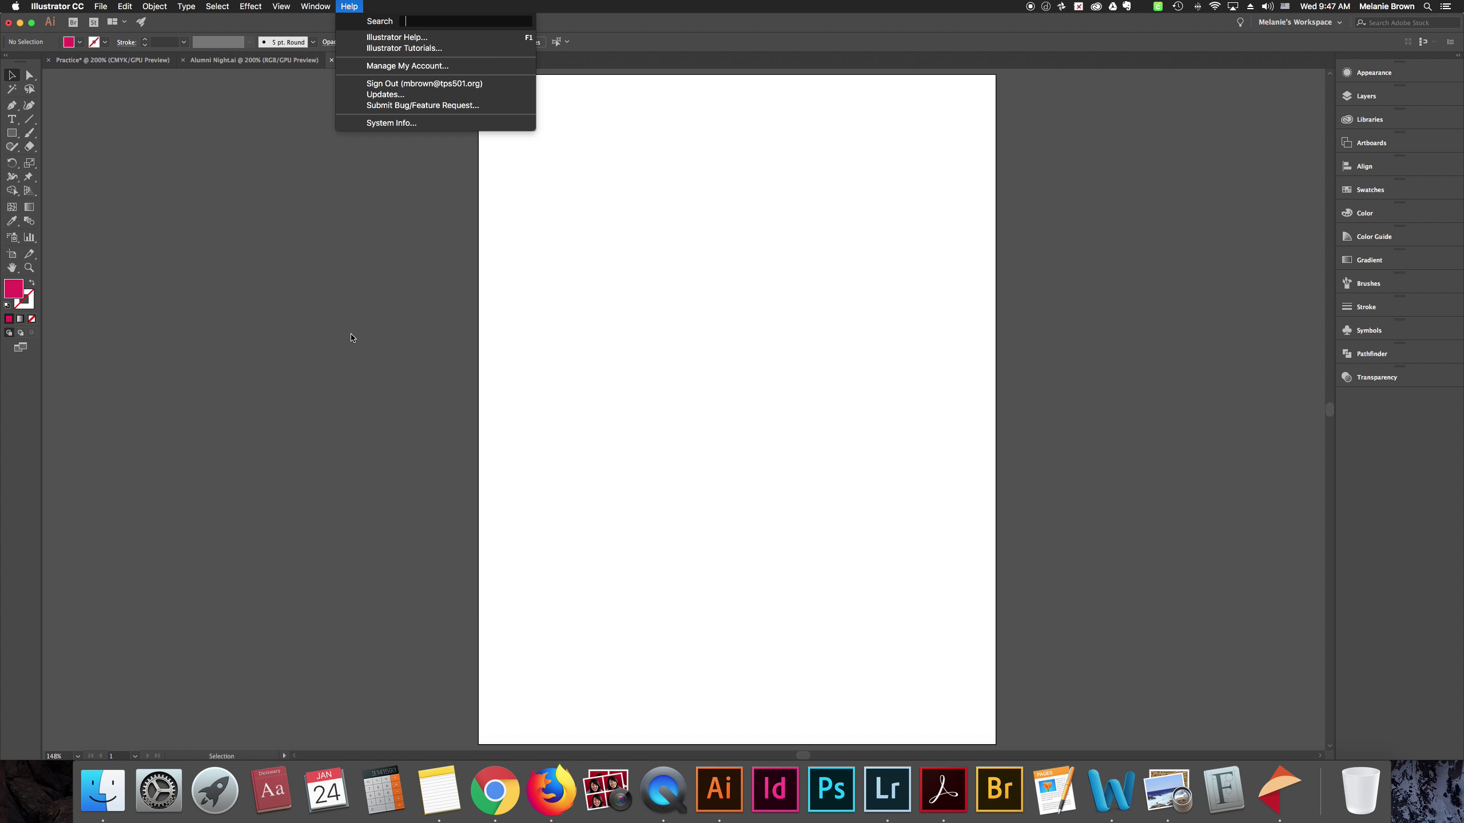
left_click(322, 167)
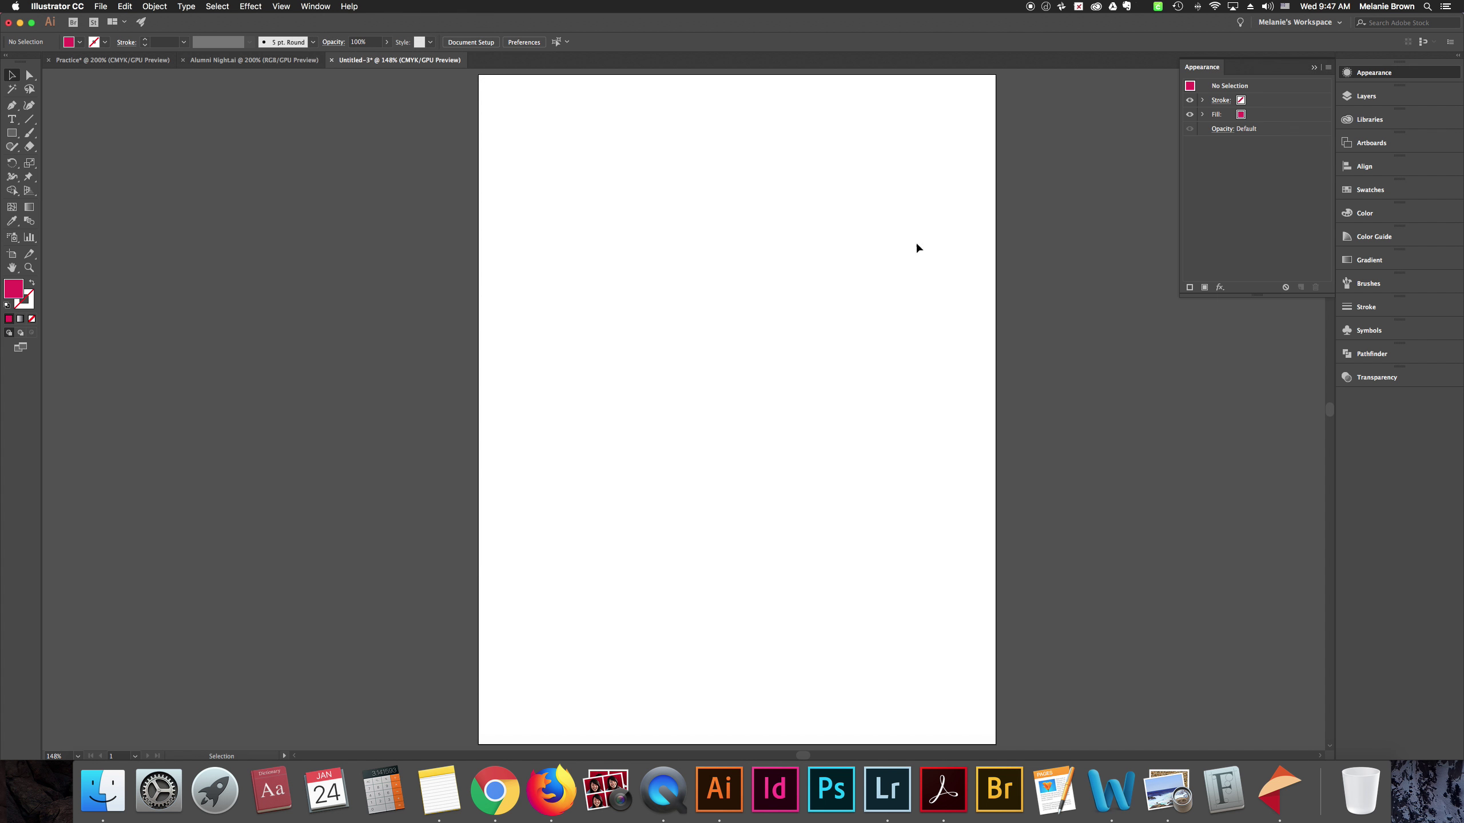
left_click(1316, 68)
Open the Pattern Options panel and dock it between the Pathfinder and Transparency panels
left_click(315, 5)
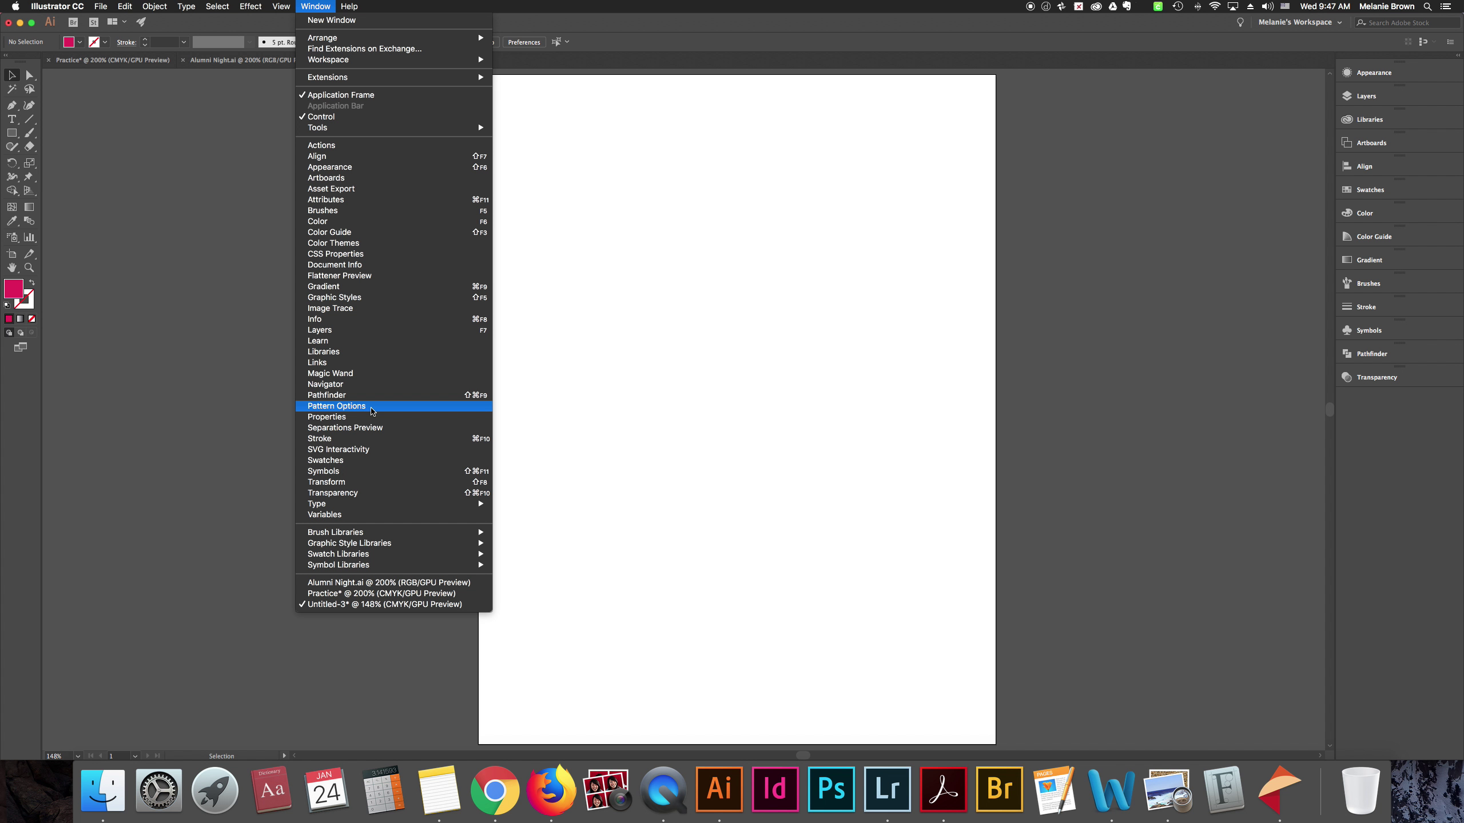
left_click(376, 409)
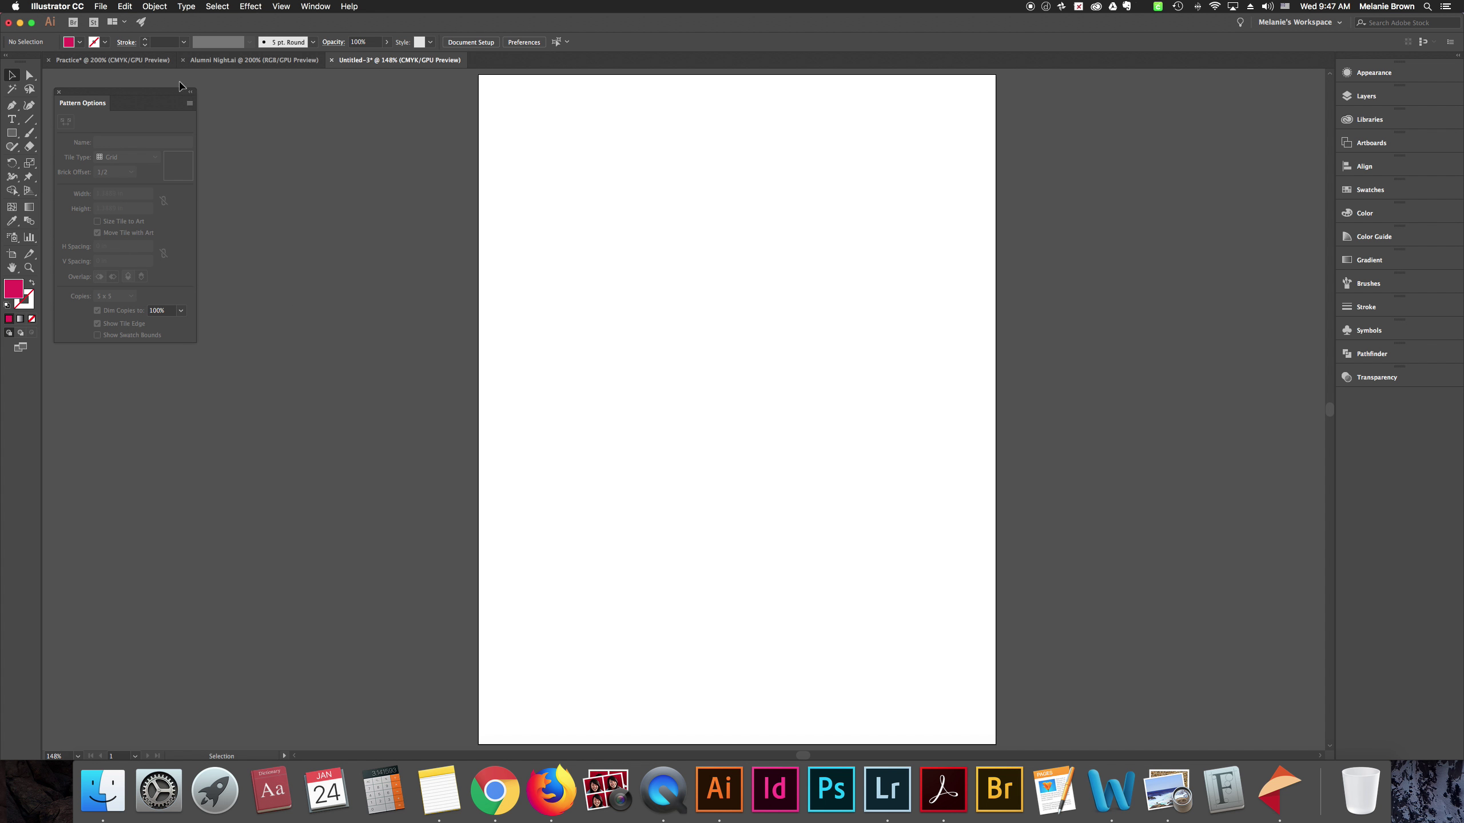
left_click_drag(89, 108, 1363, 412)
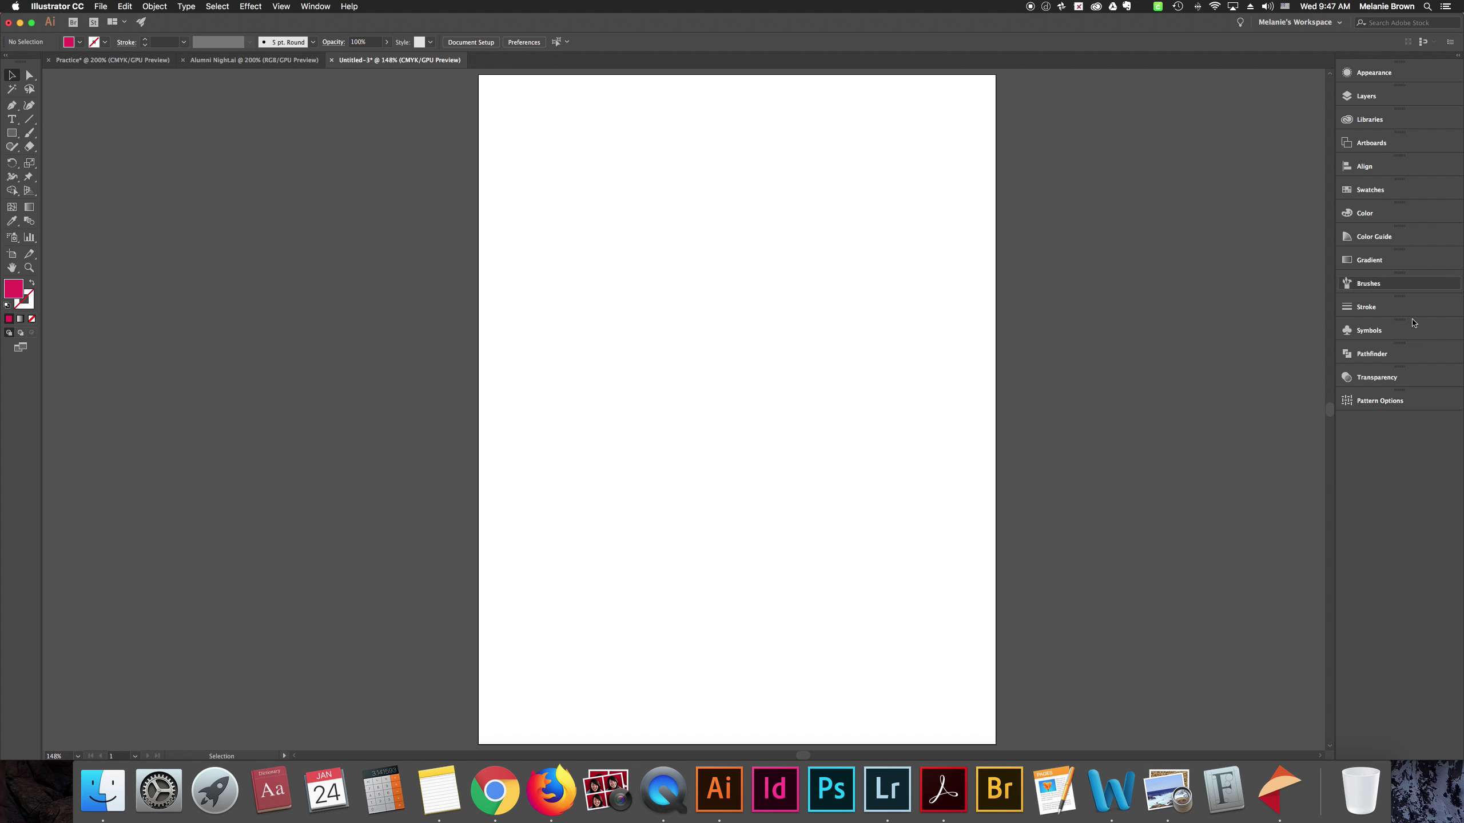
left_click_drag(1404, 395, 1378, 379)
left_click_drag(1221, 307, 1408, 389)
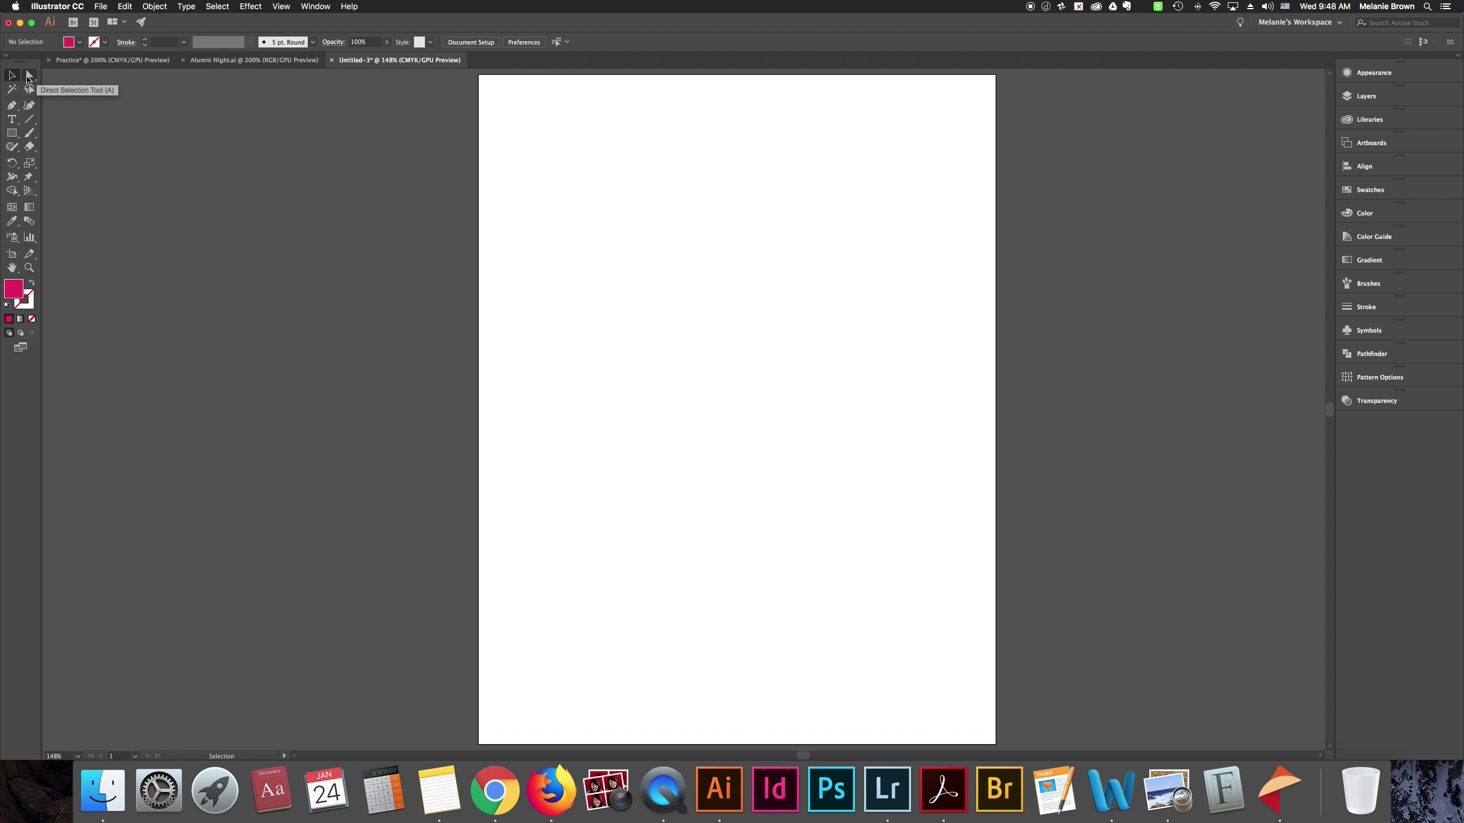
left_click(16, 135)
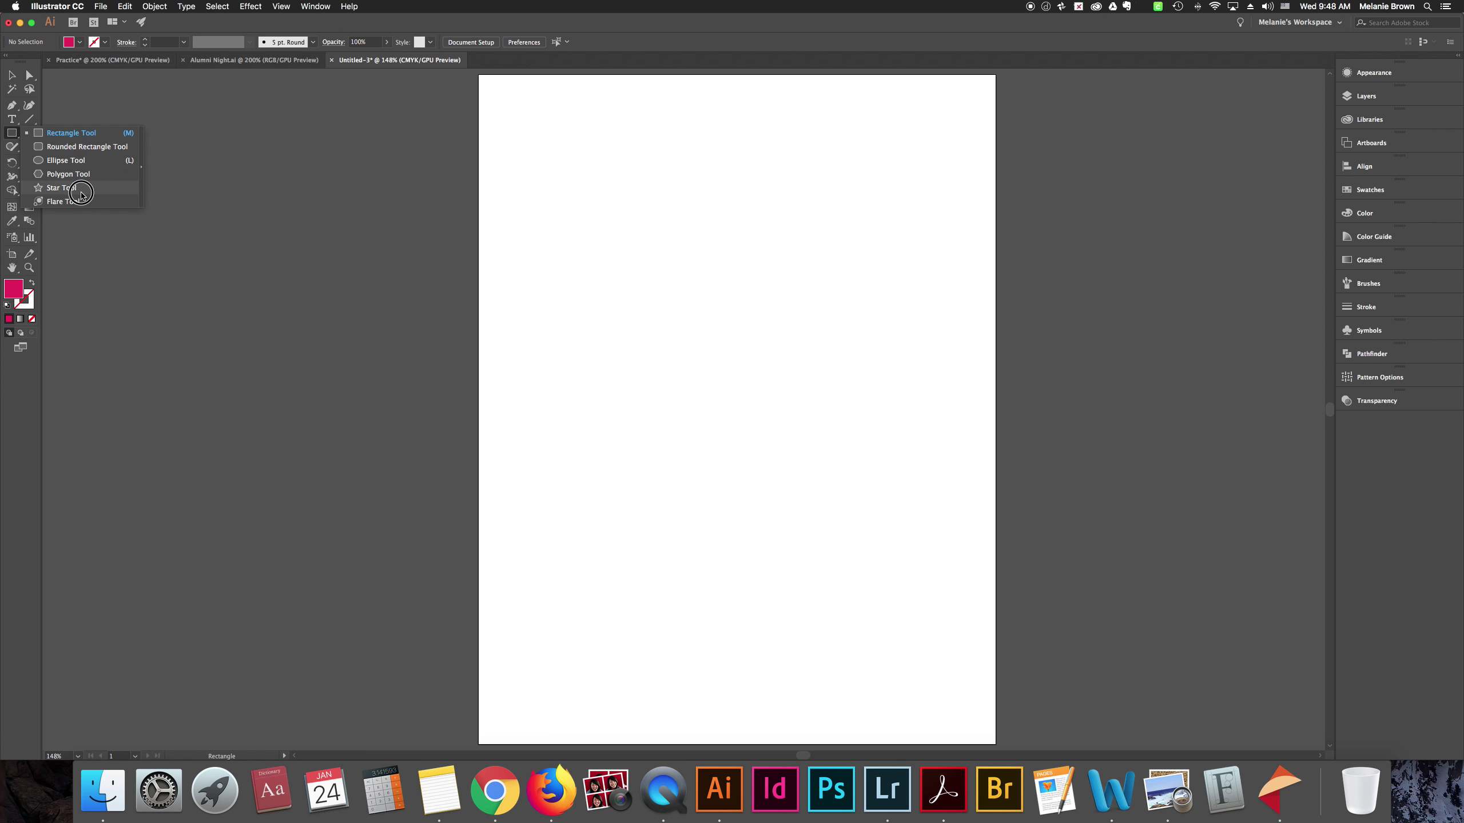
left_click(69, 134)
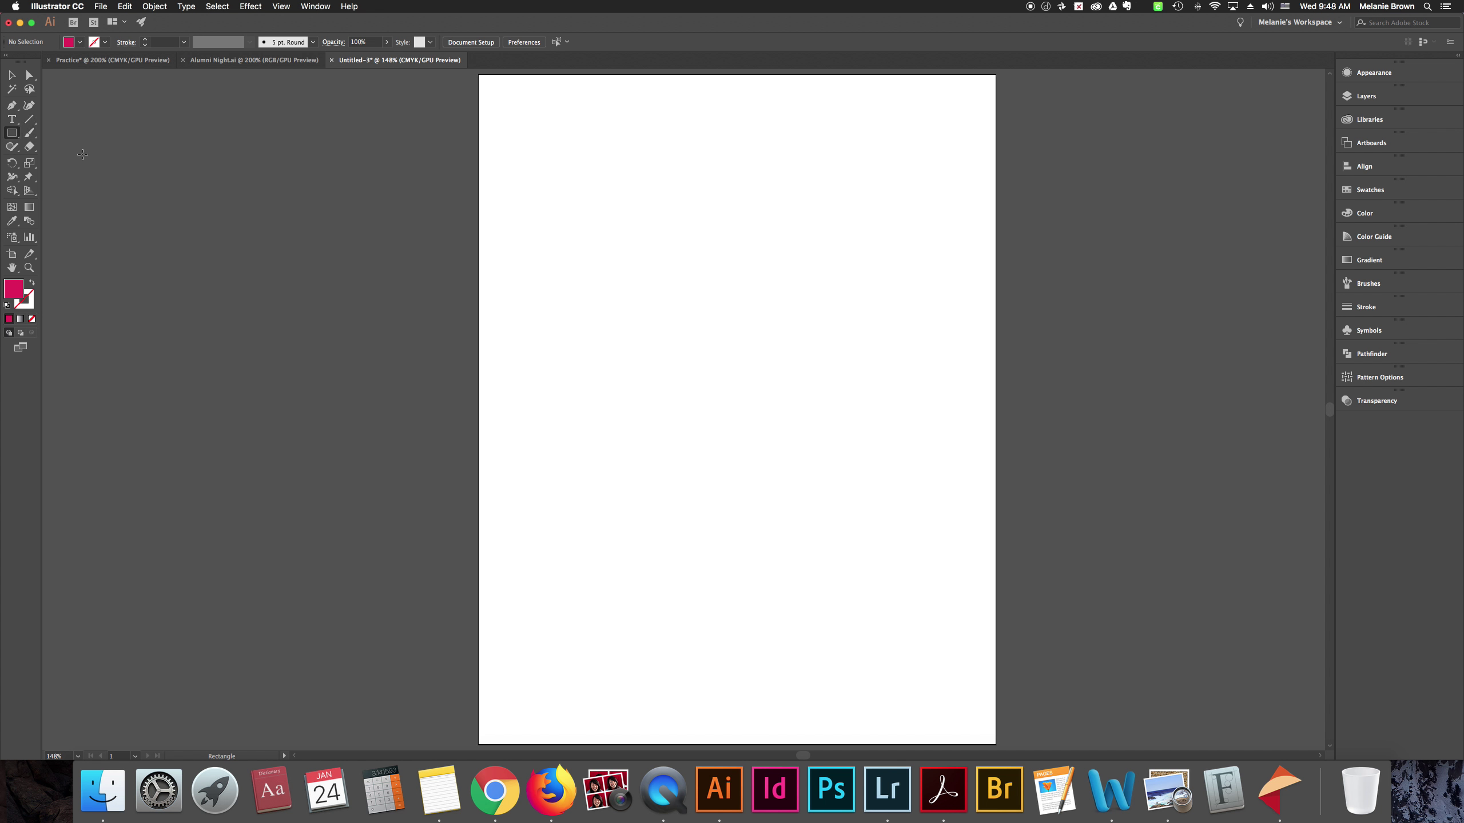
left_click(12, 133)
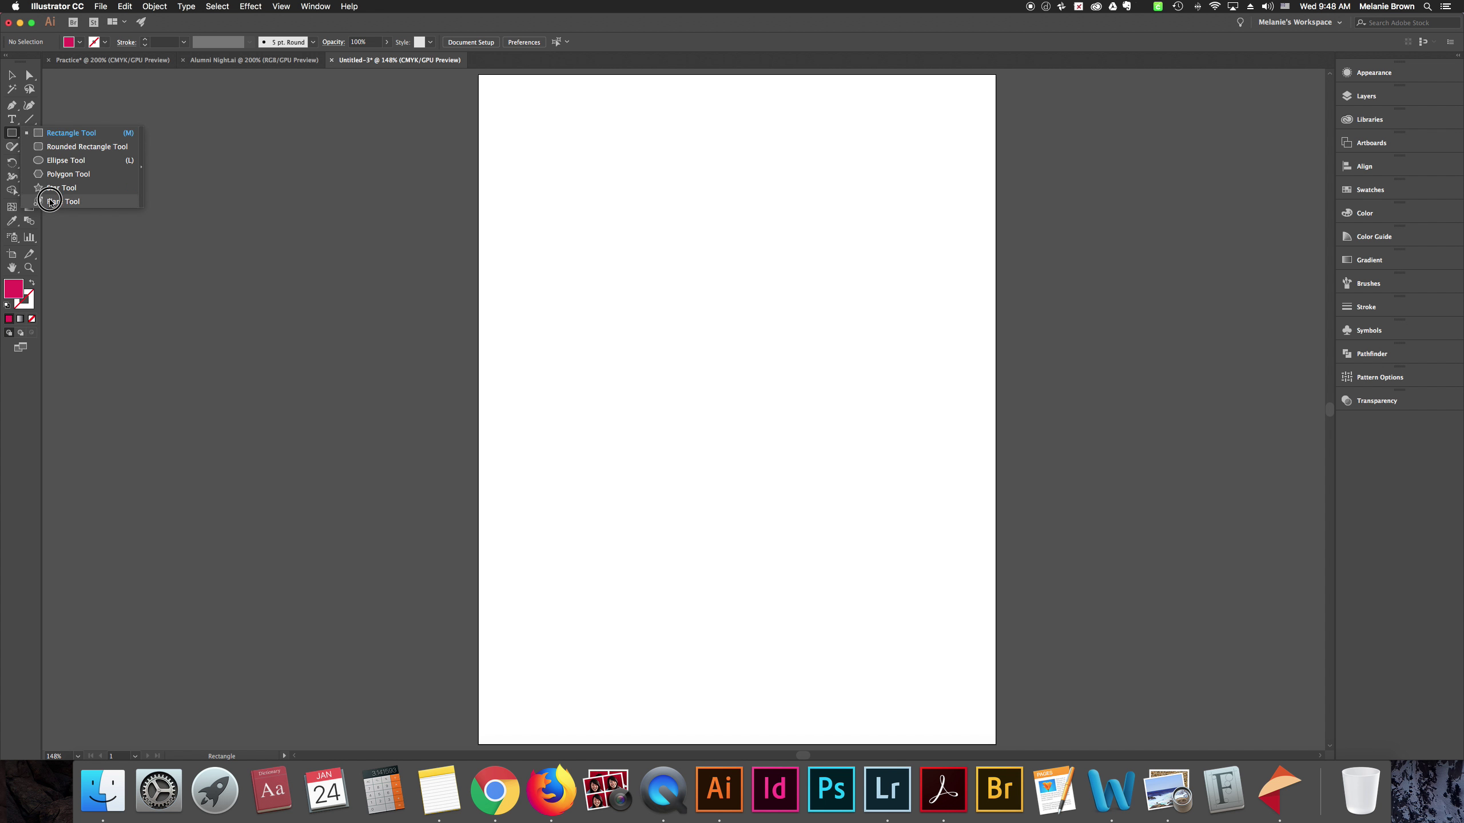
left_click(15, 138)
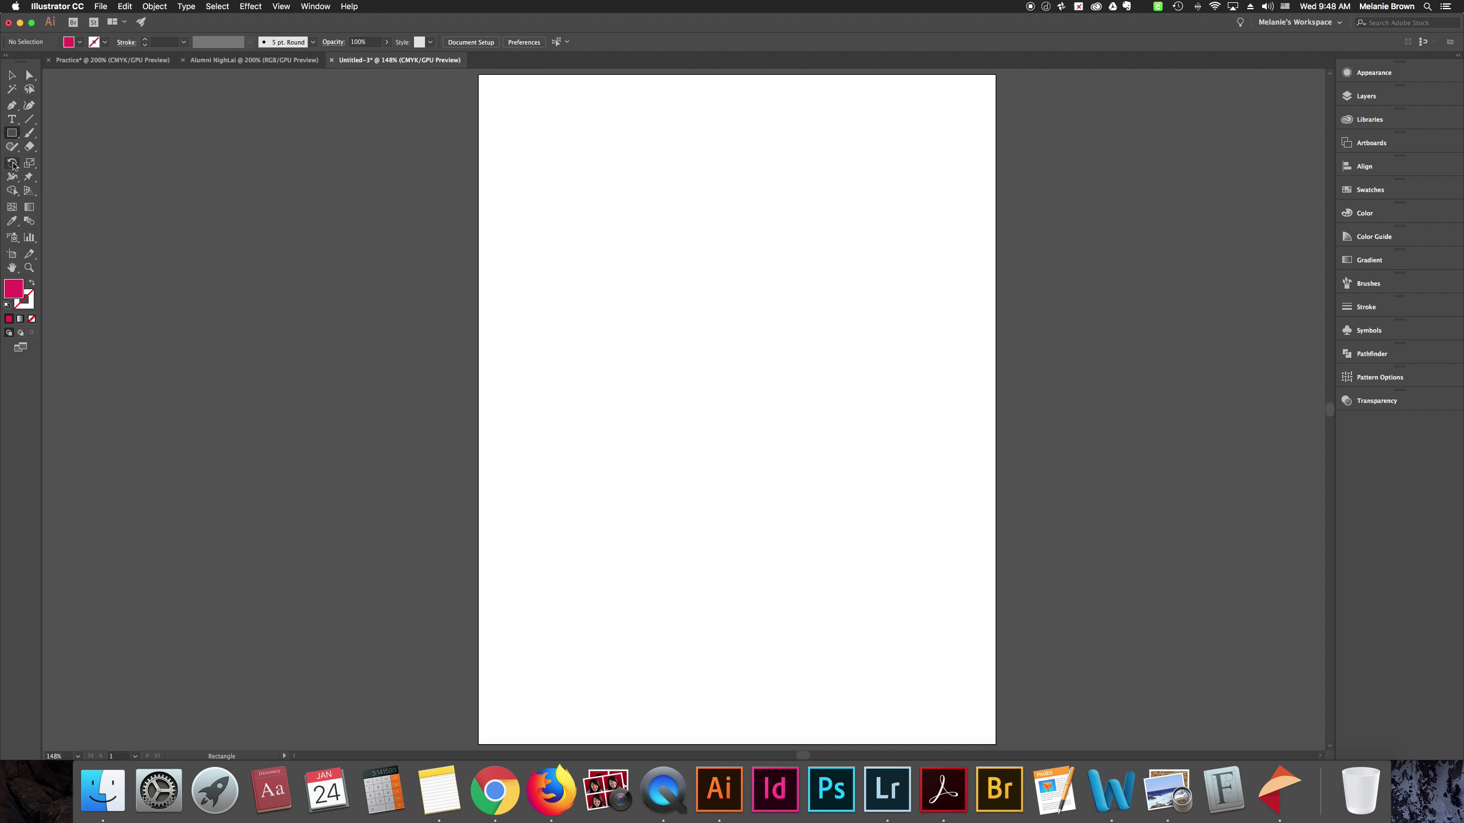
Draw a tall rectangle about 0.62 × 4 in and, beside it, a rounded rectangle about 4.02 × 1.48 in
left_click(12, 134)
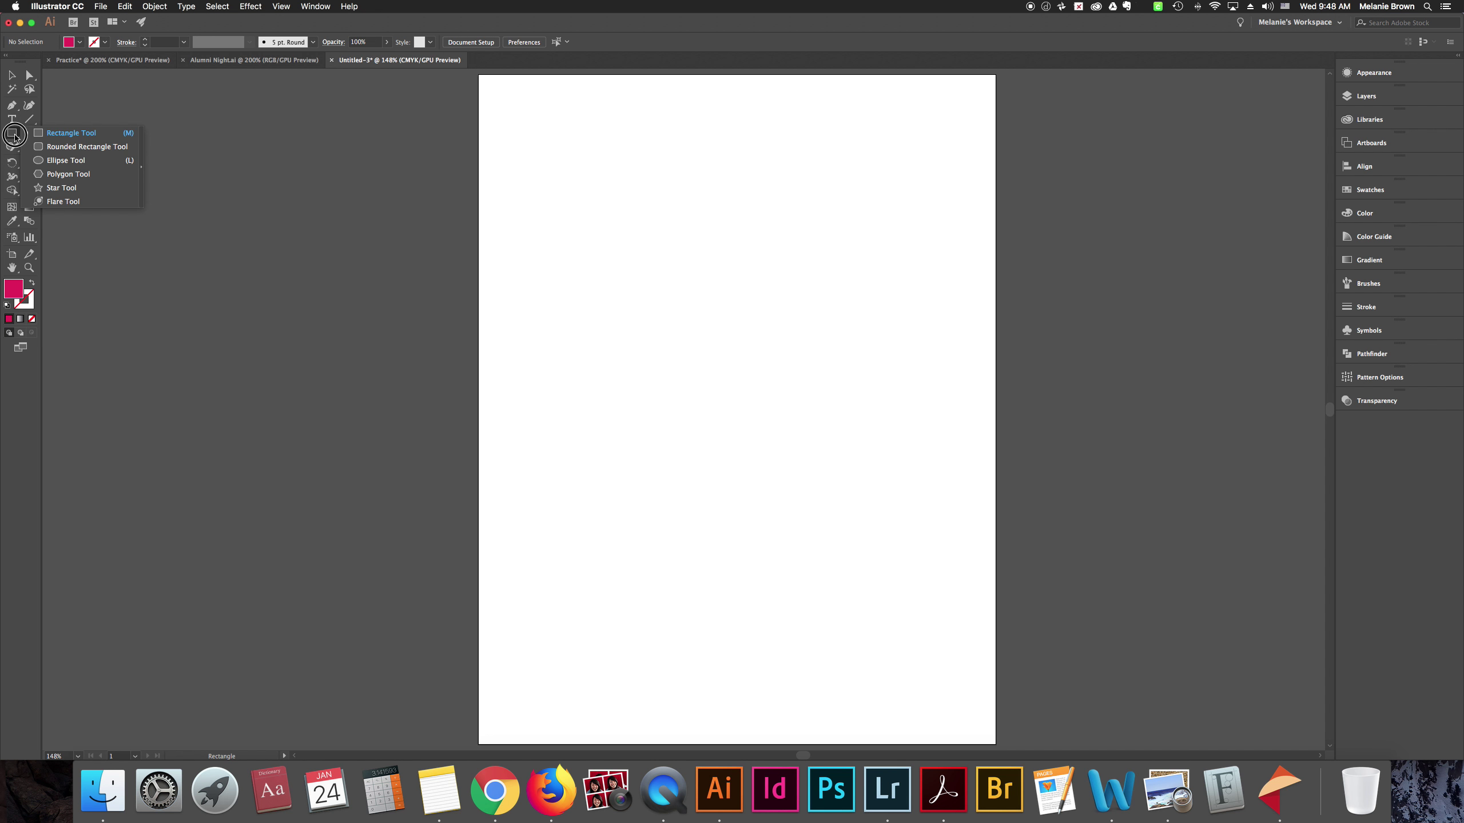
left_click_drag(15, 137, 34, 138)
left_click_drag(540, 148, 578, 391)
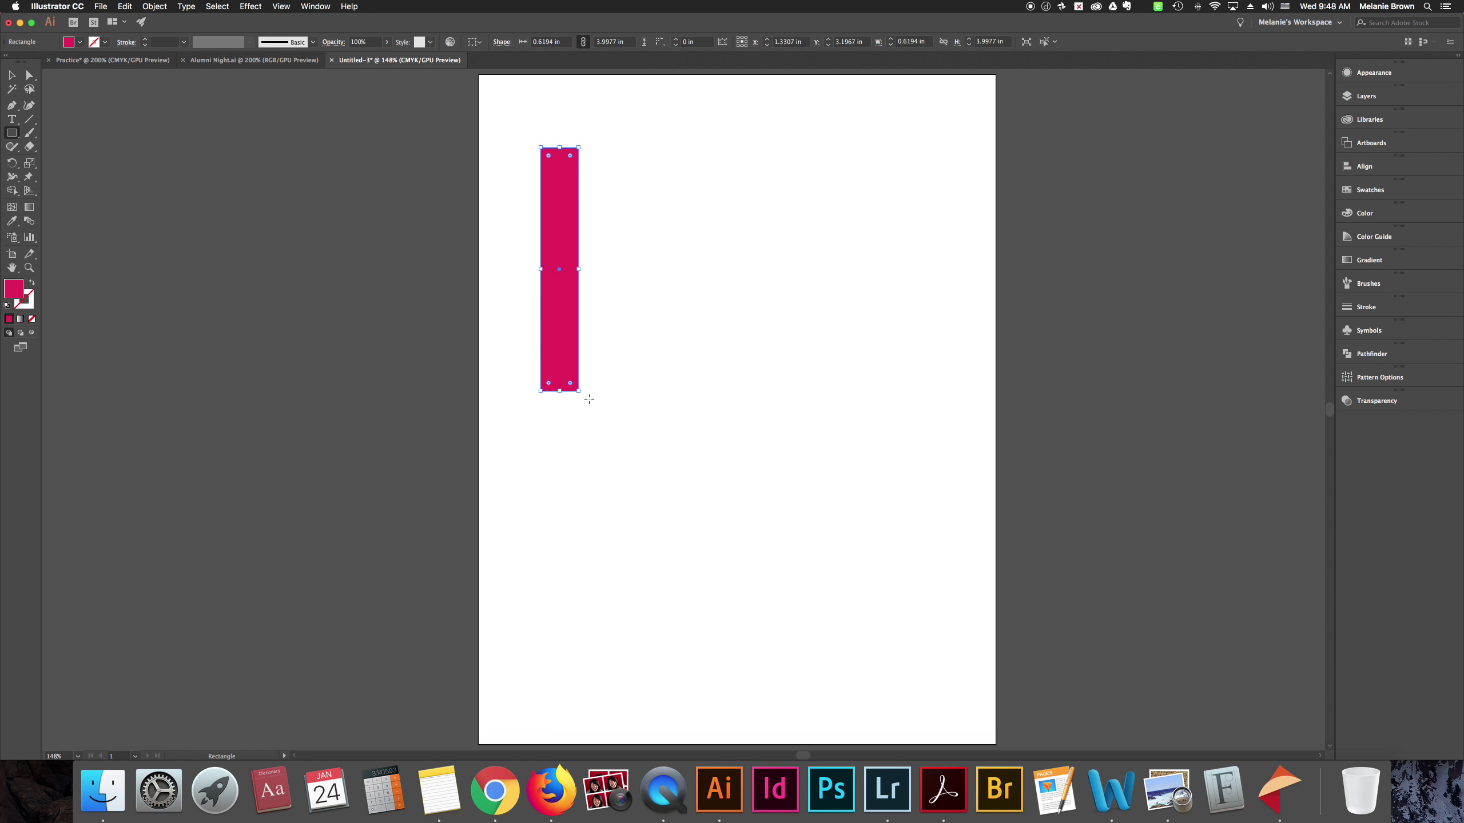
left_click_drag(11, 133, 85, 145)
left_click_drag(629, 153, 873, 244)
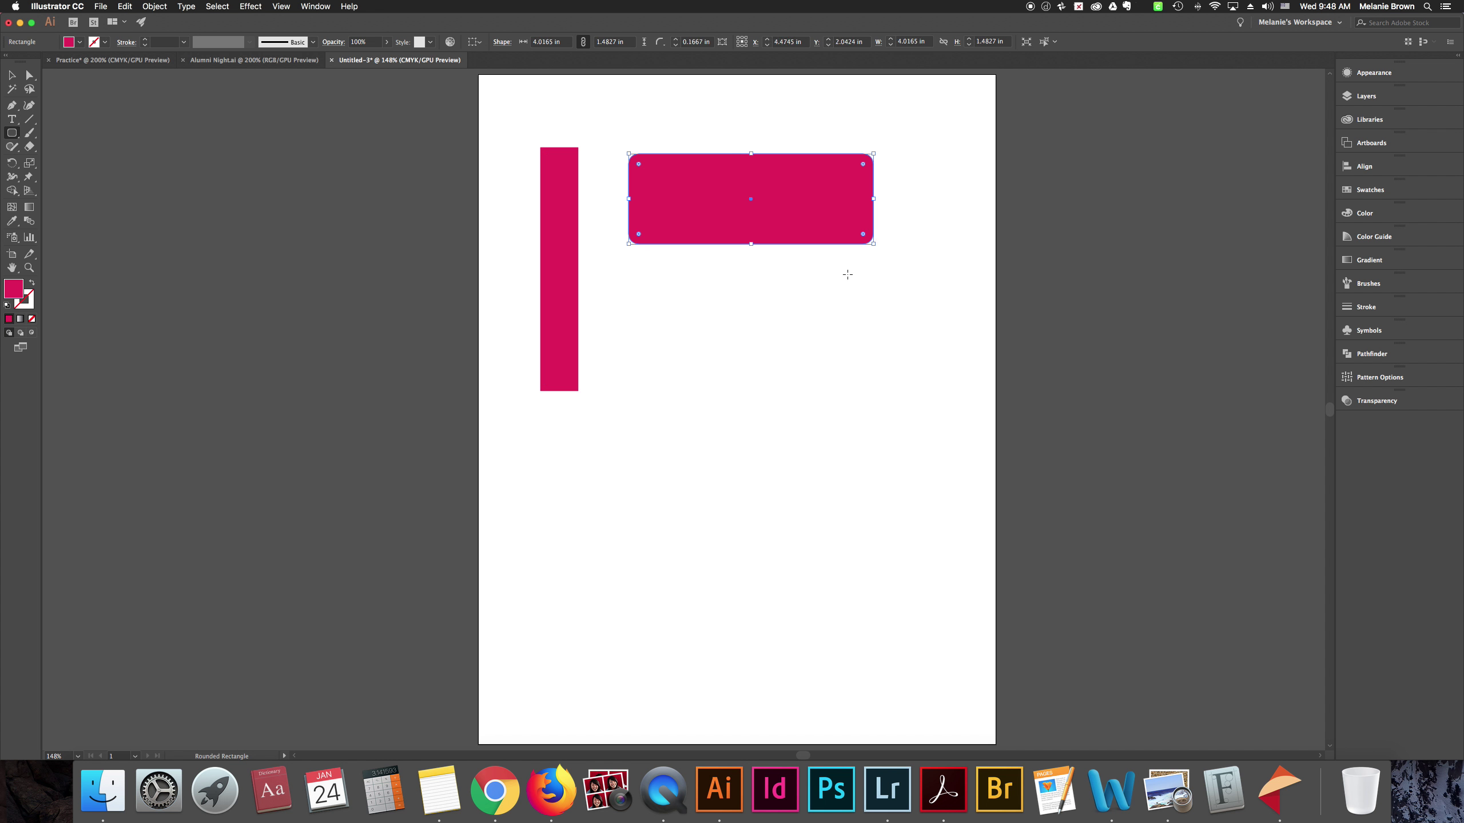
Round all the corners of the tall rectangle with its live corner handles
left_click(13, 75)
left_click(554, 269)
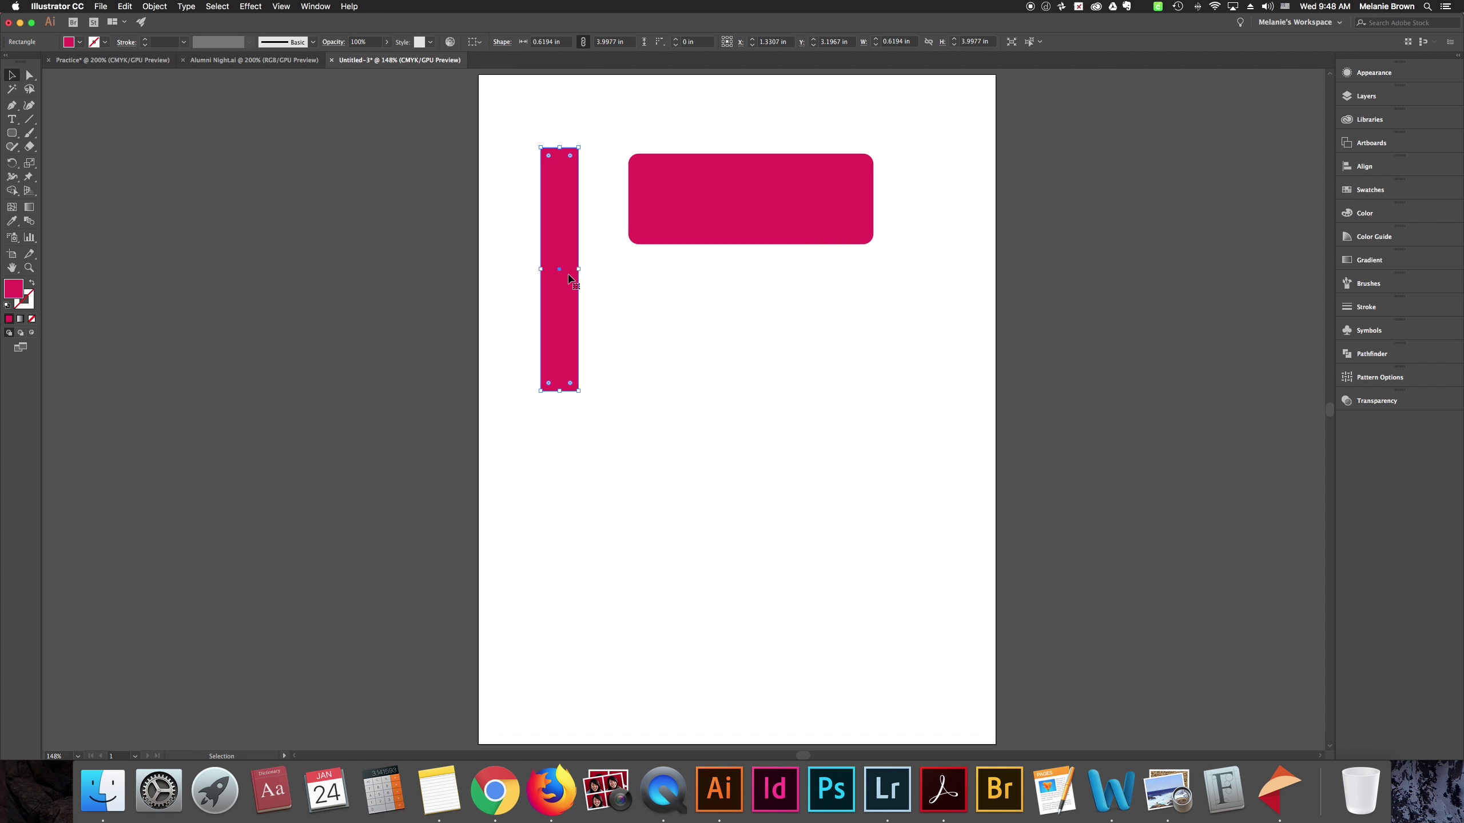
left_click_drag(548, 155, 555, 167)
left_click(638, 349)
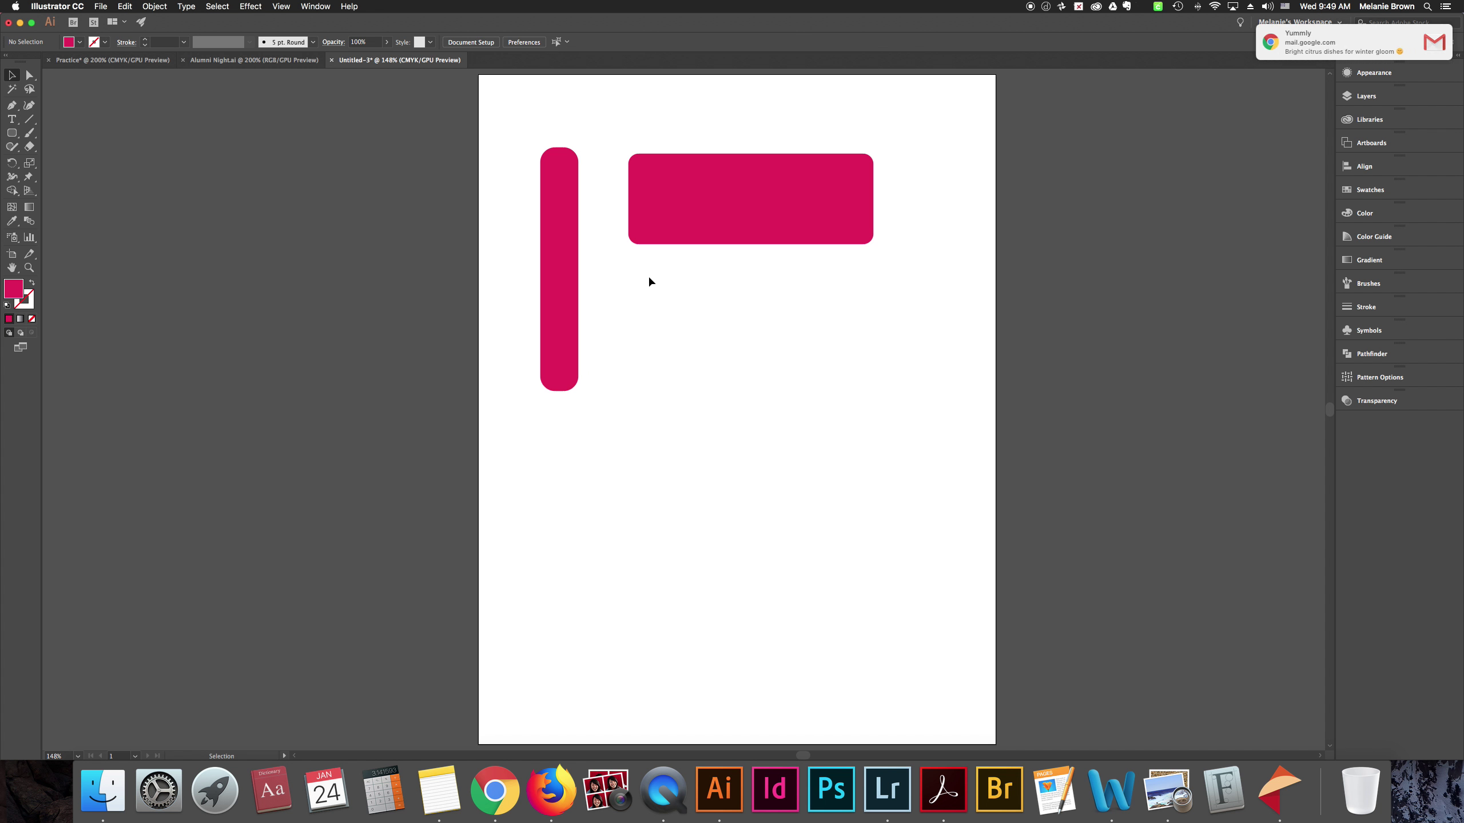
Increase the wide rectangle's corner radius to about 0.53 in and reduce only its upper-right corner's radius
left_click(751, 185)
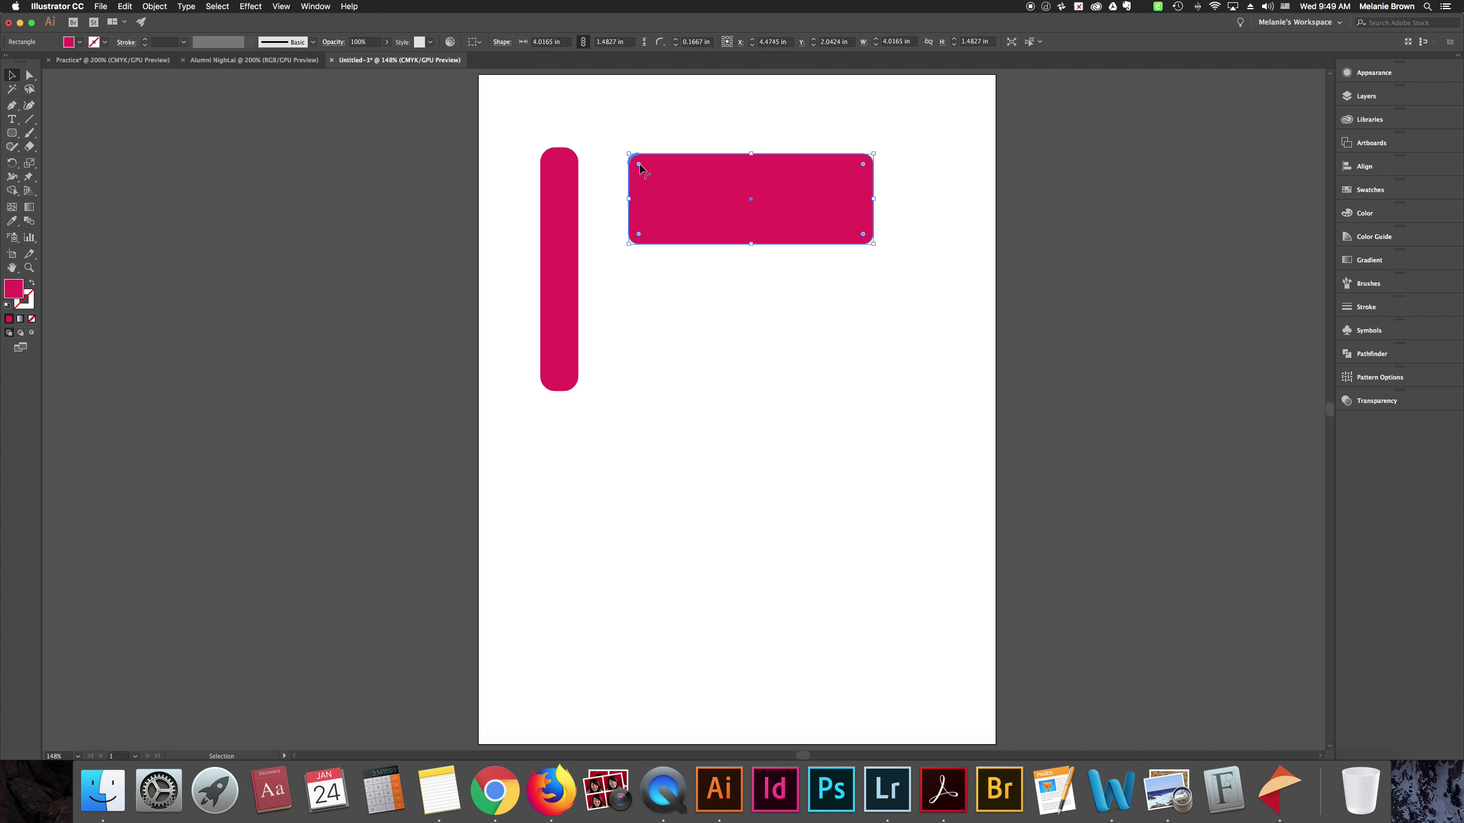
left_click_drag(638, 167, 647, 200)
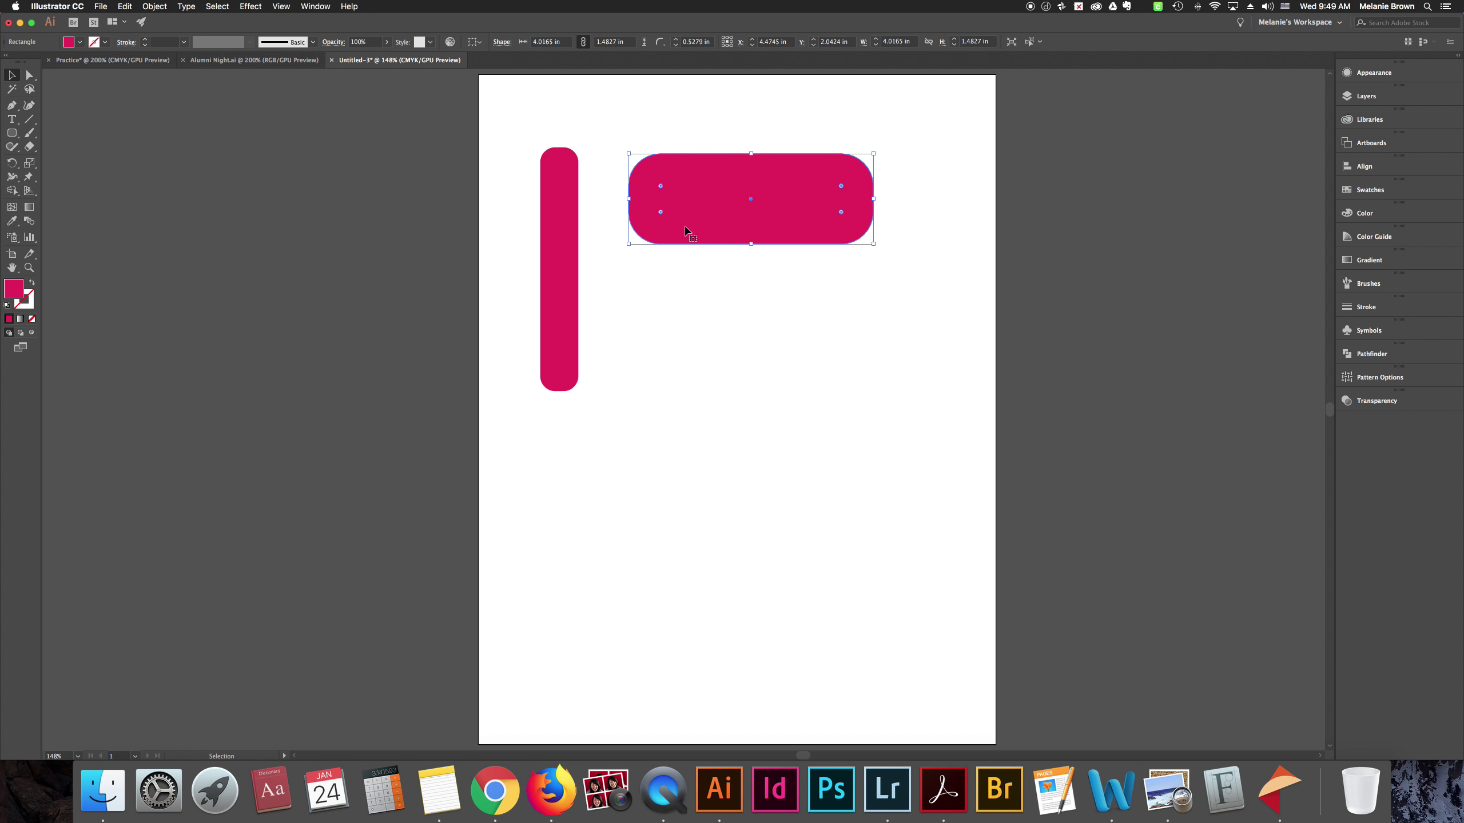
key("a")
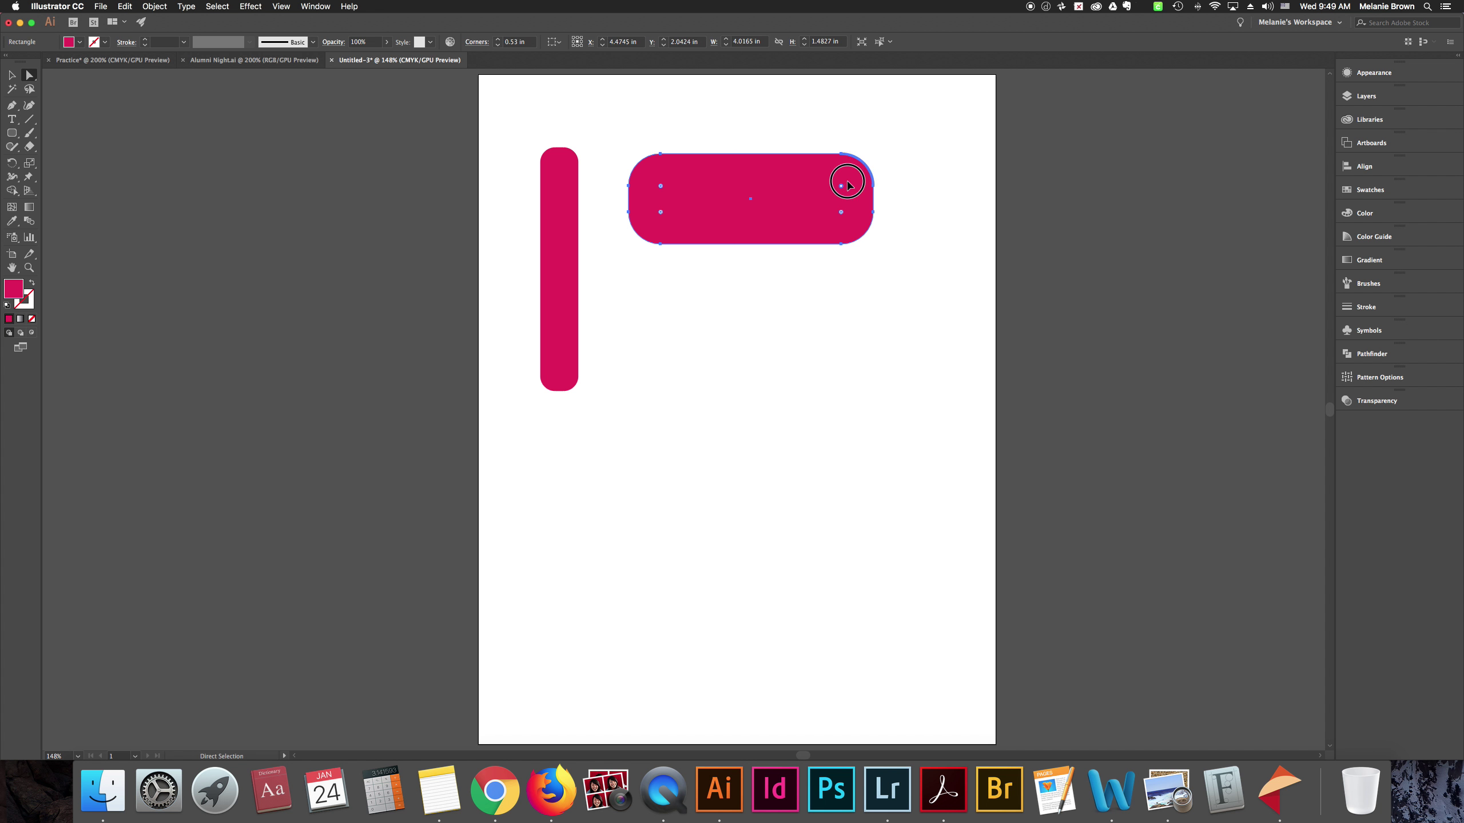
left_click_drag(841, 186, 868, 168)
left_click(873, 308)
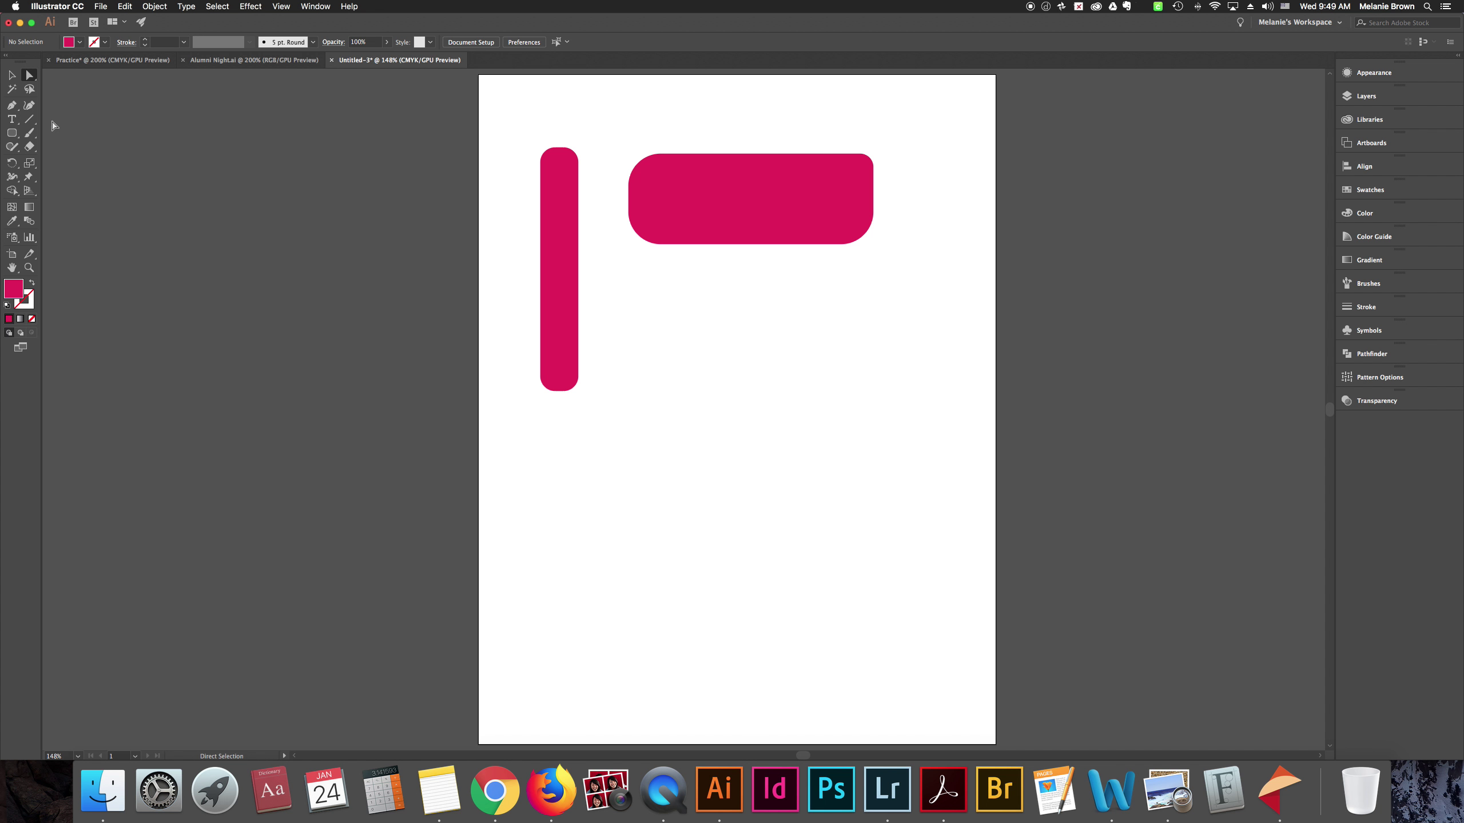
Draw an ellipse about 4.21 × 1.44 in and, below it, two circles about 2.63 in and 2.17 in across
left_click(21, 138)
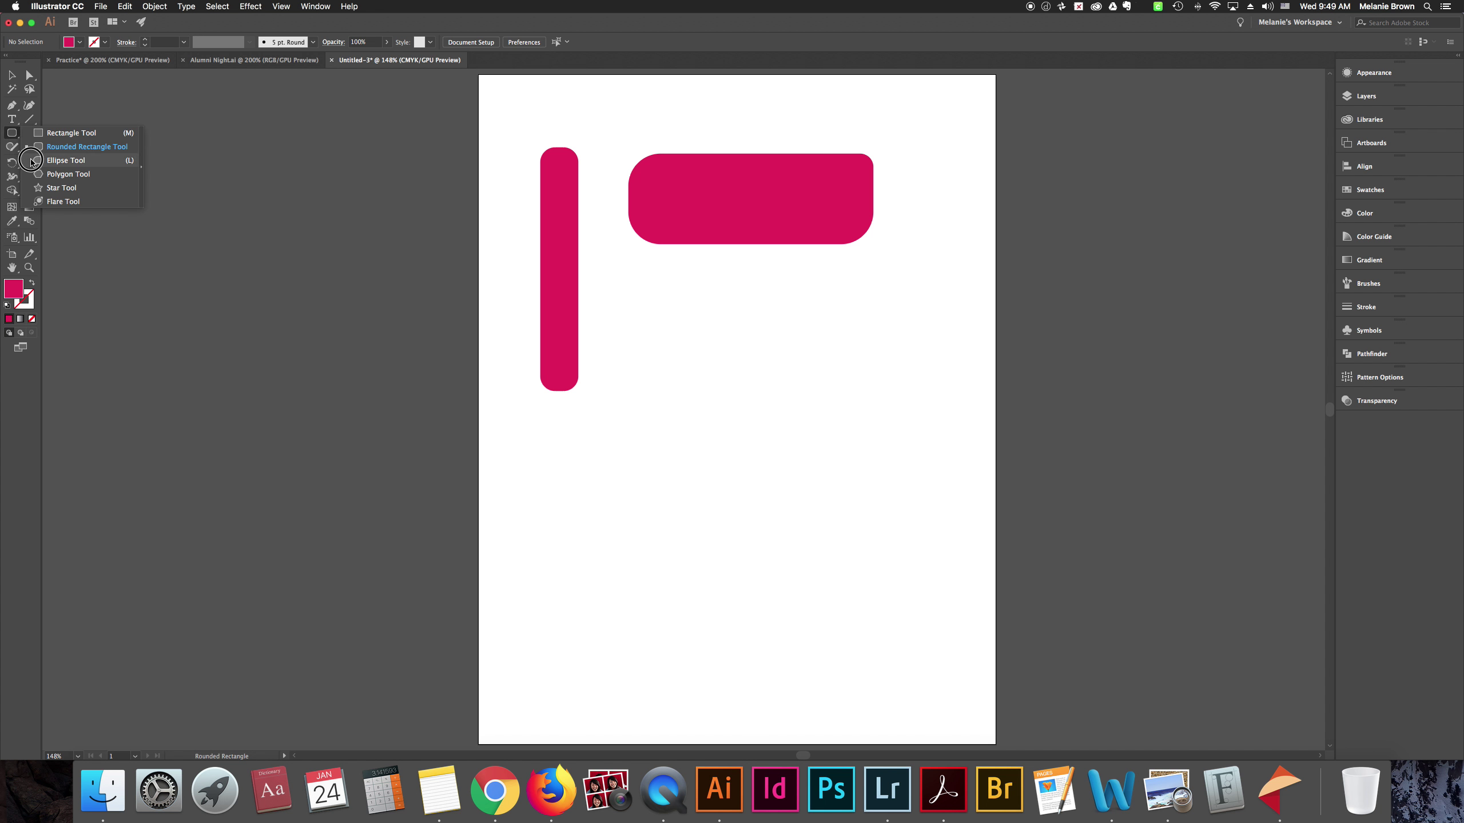
left_click(66, 160)
left_click_drag(675, 340, 932, 428)
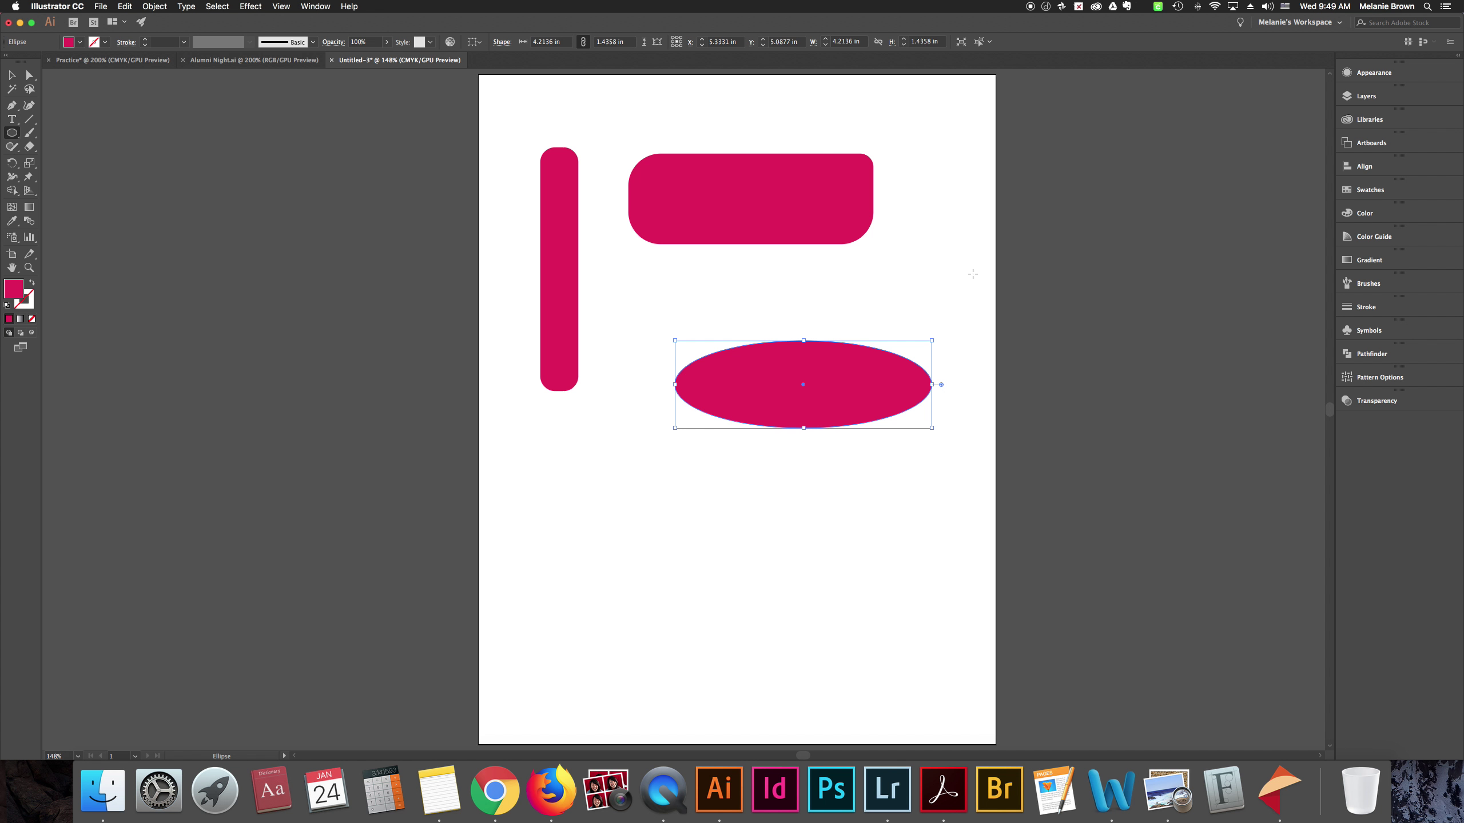
left_click_drag(584, 530, 745, 650)
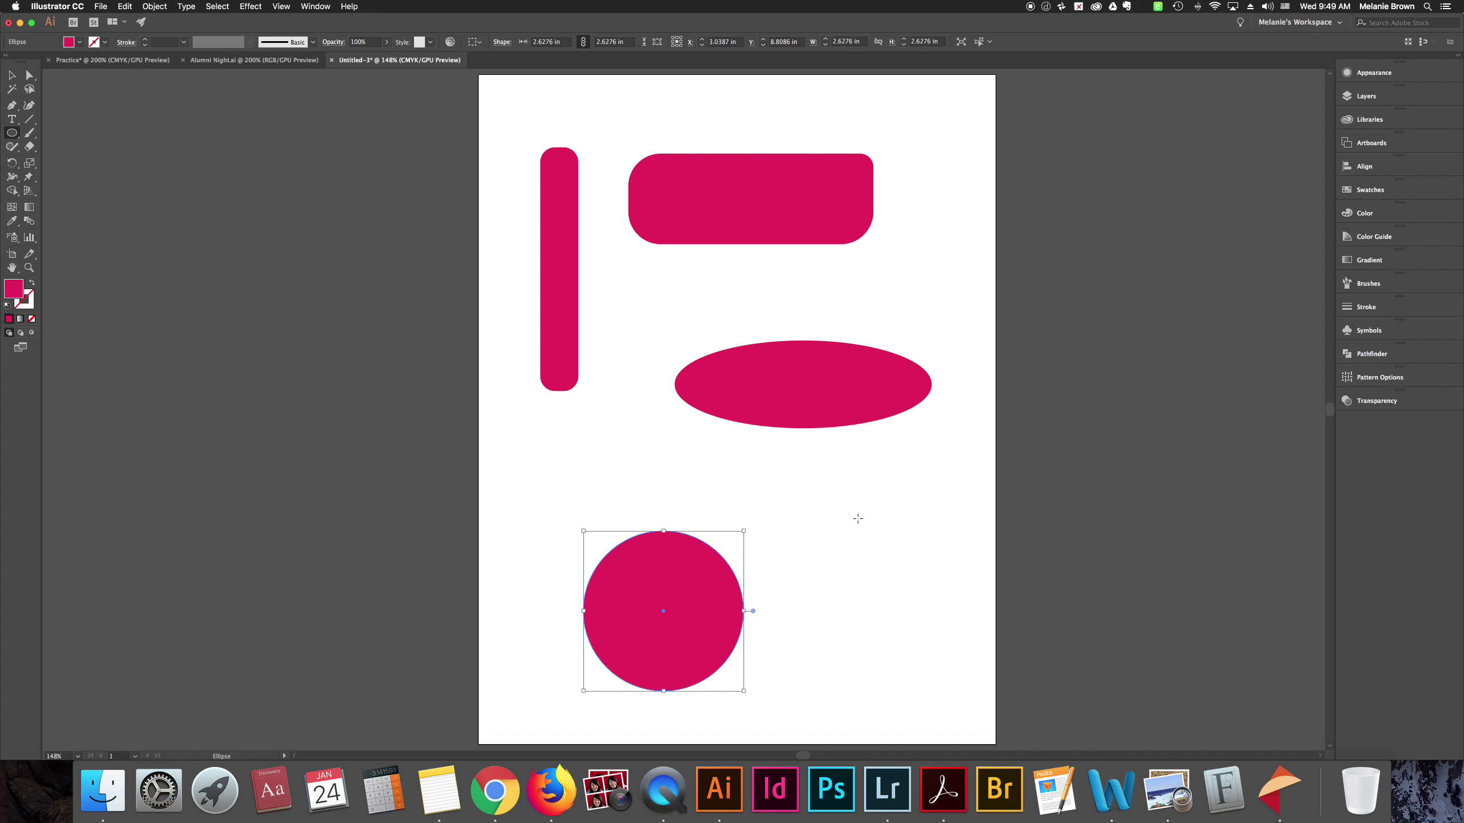
left_click_drag(837, 497, 970, 628)
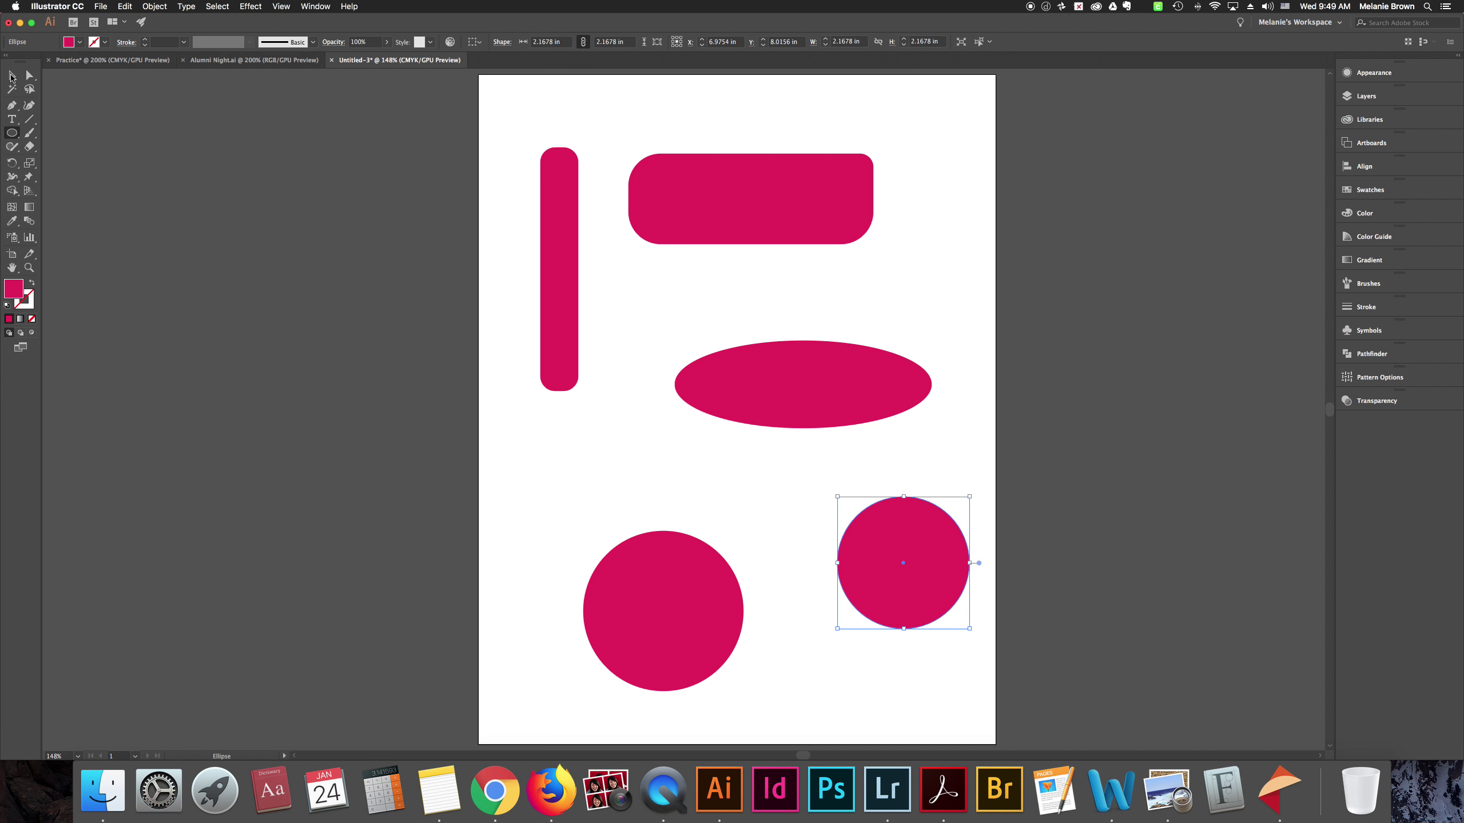
Draw a square about 1.52 in wide over the page's right edge and a rectangle about 3.79 × 0.78 in above the larger circle
left_click_drag(11, 133, 57, 124)
mouse_move(929, 192)
left_mouse_down()
mouse_move(997, 285)
mouse_move(1022, 285)
left_mouse_up()
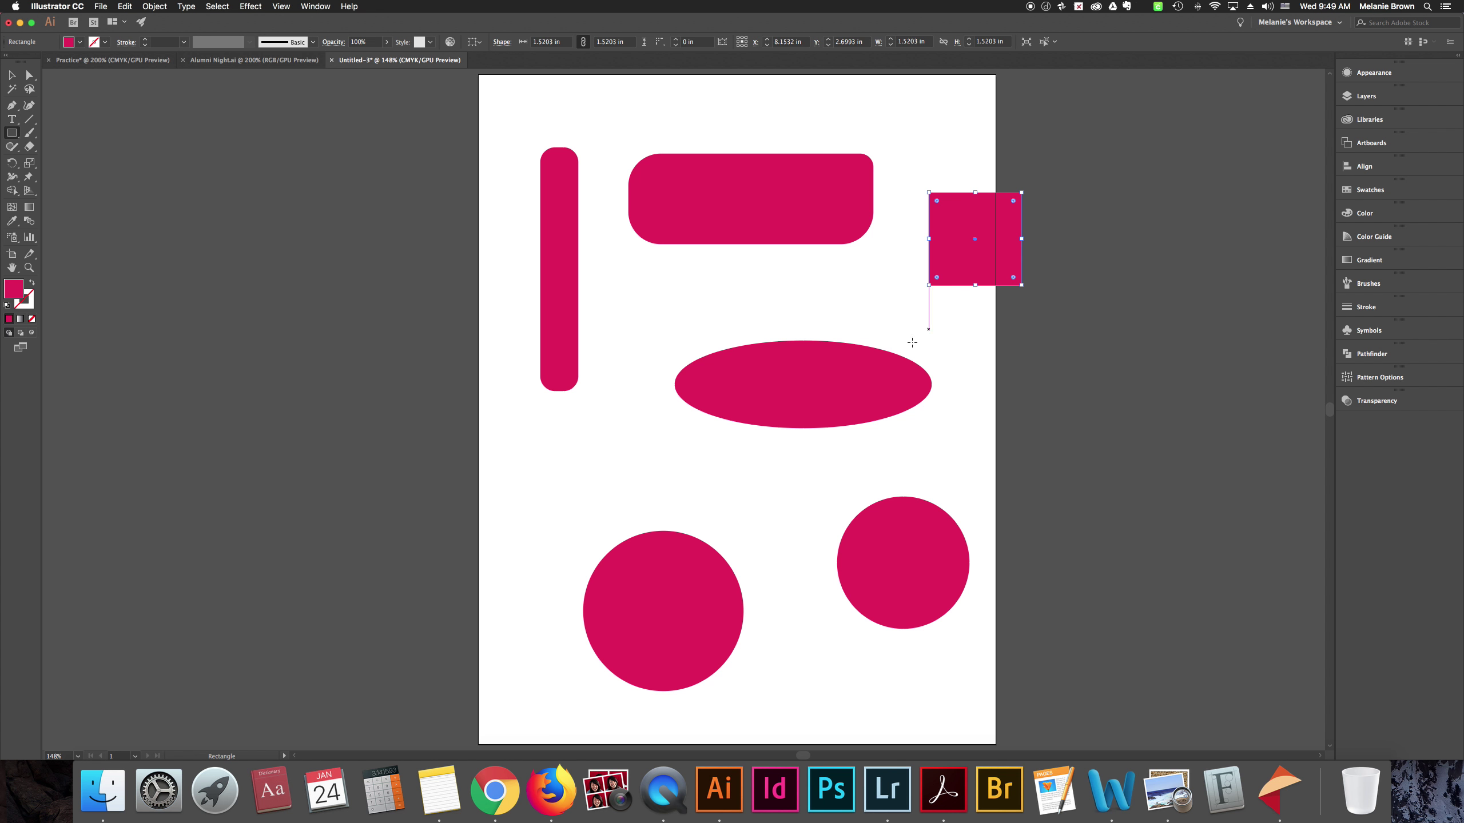
left_click_drag(572, 467, 805, 514)
Select all the shapes on the page and delete them
left_click(11, 75)
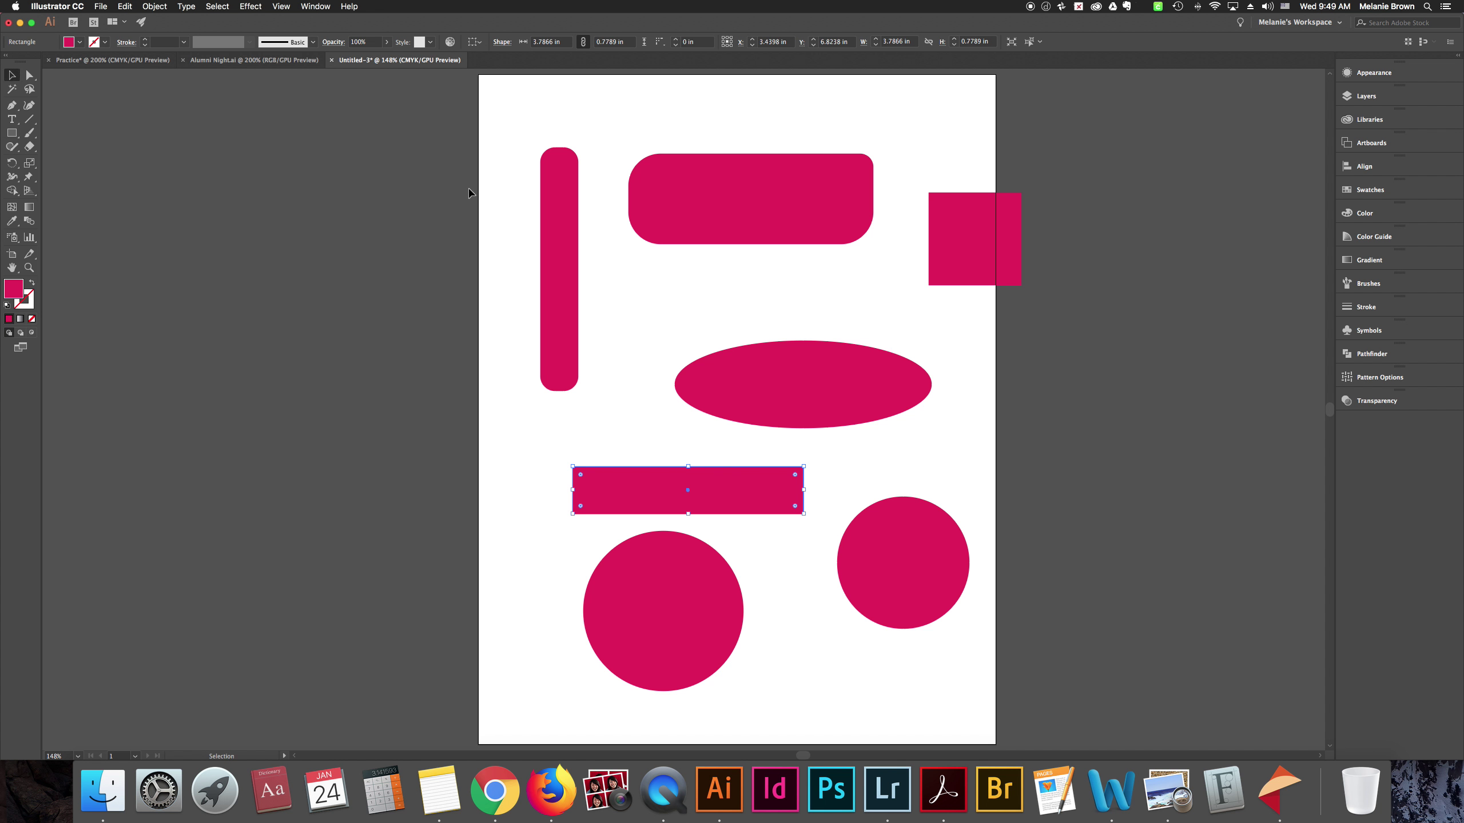
key("super+a")
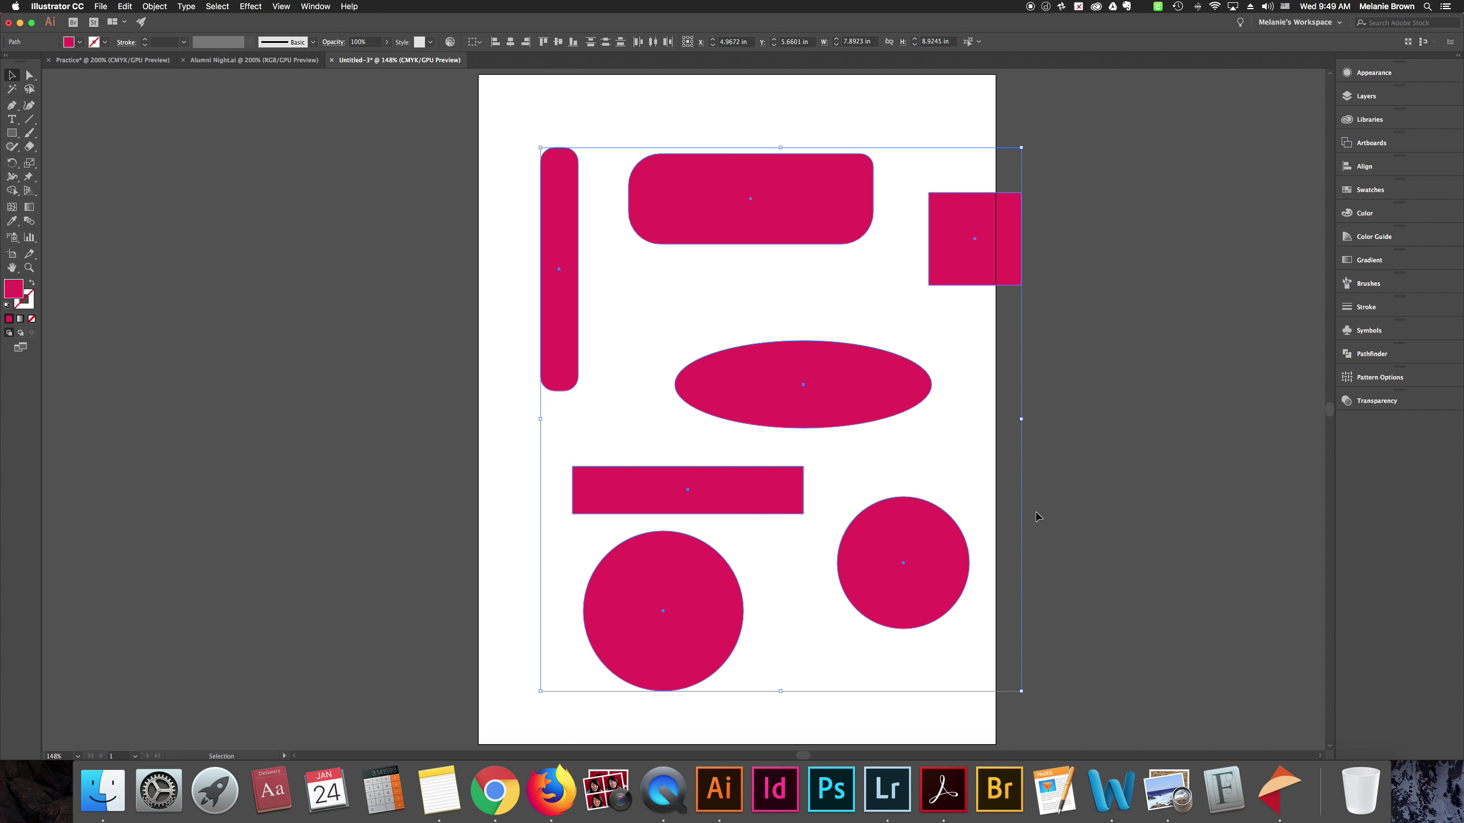
key("Delete")
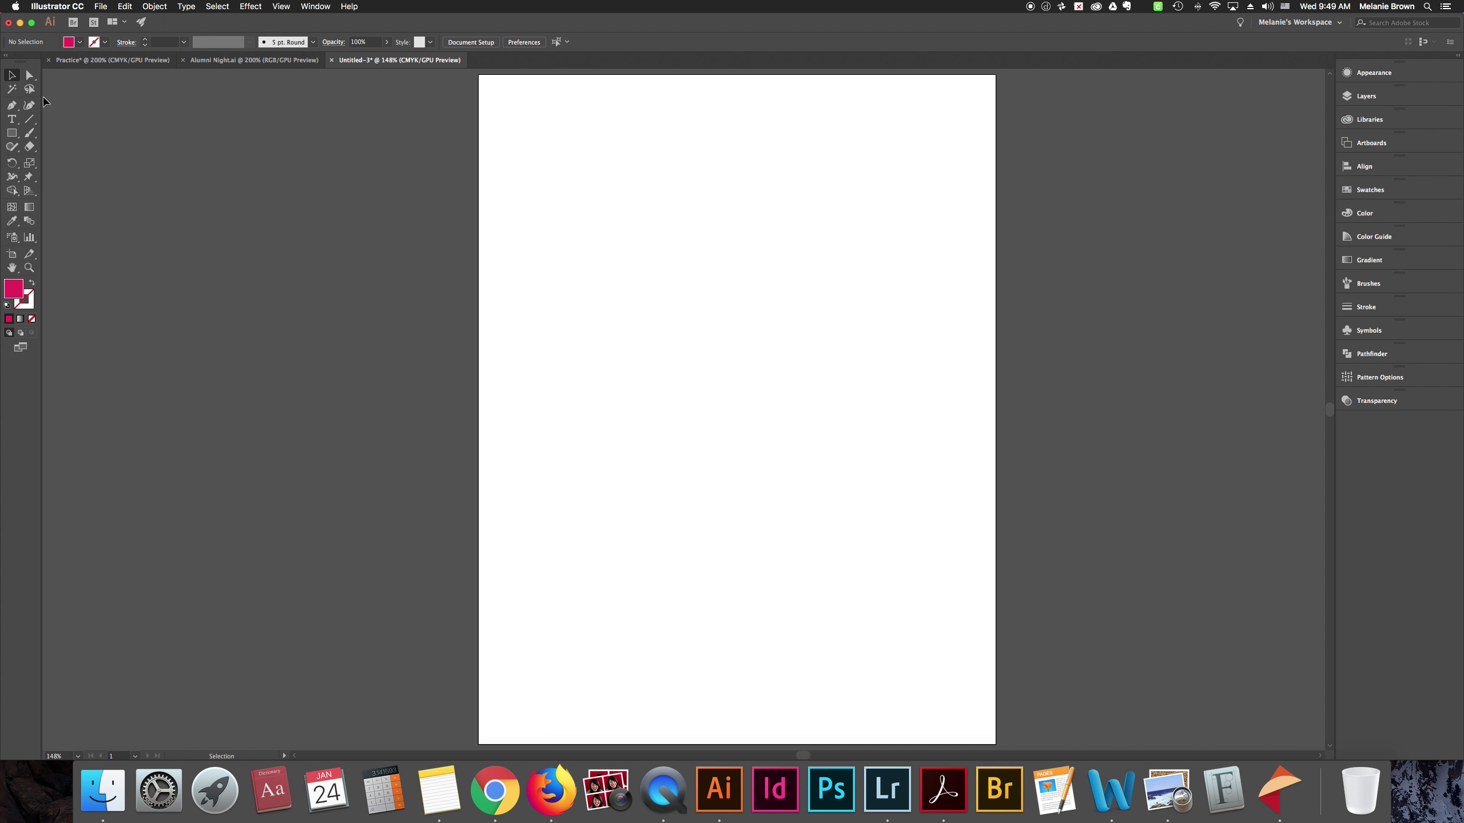
Draw a polygon in the upper left of the page, raising its side count until it is nearly circular and about 4.24 in across
left_click(10, 135)
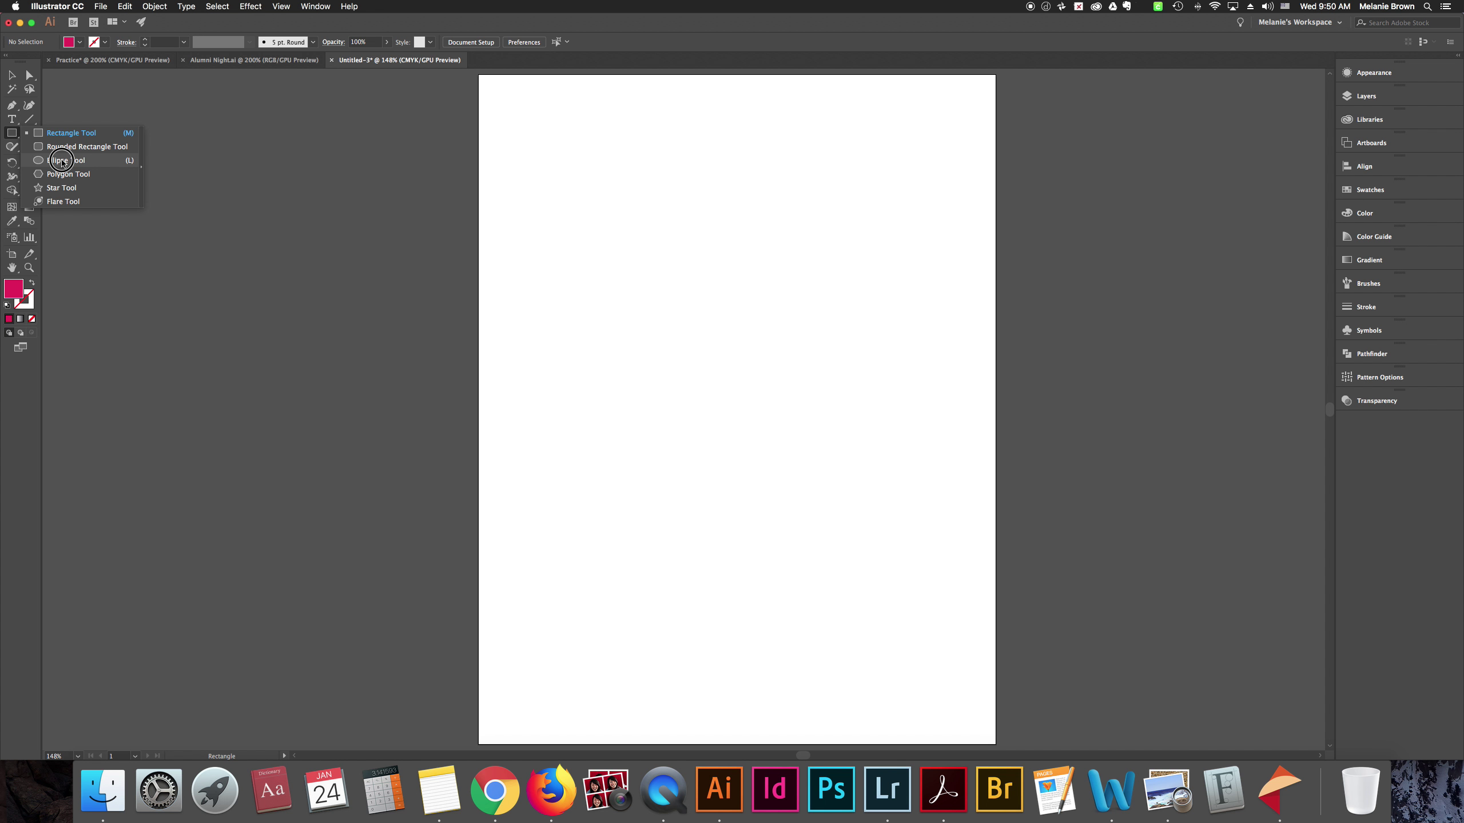
left_click(65, 175)
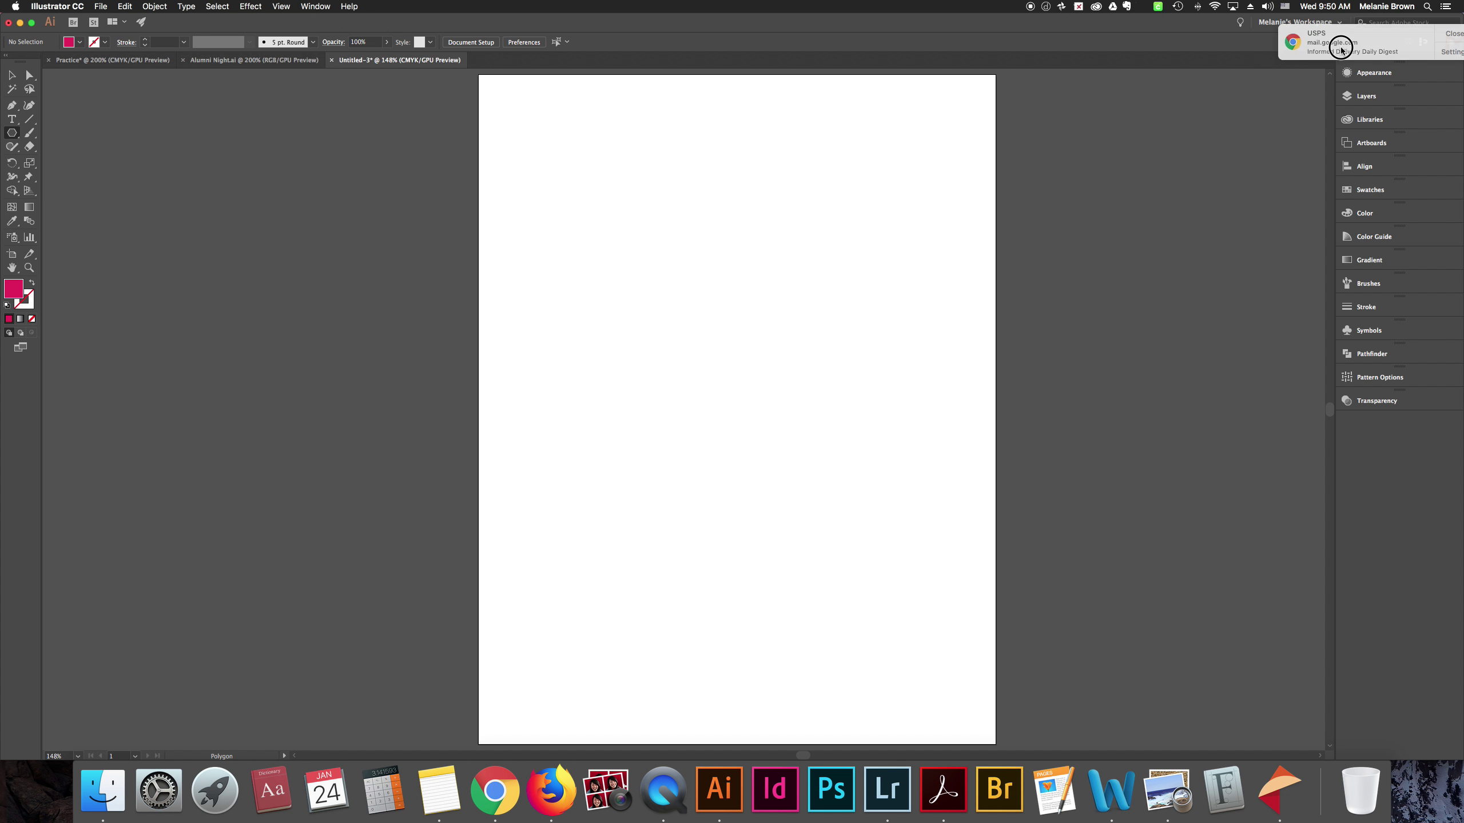
left_click_drag(658, 275, 750, 364)
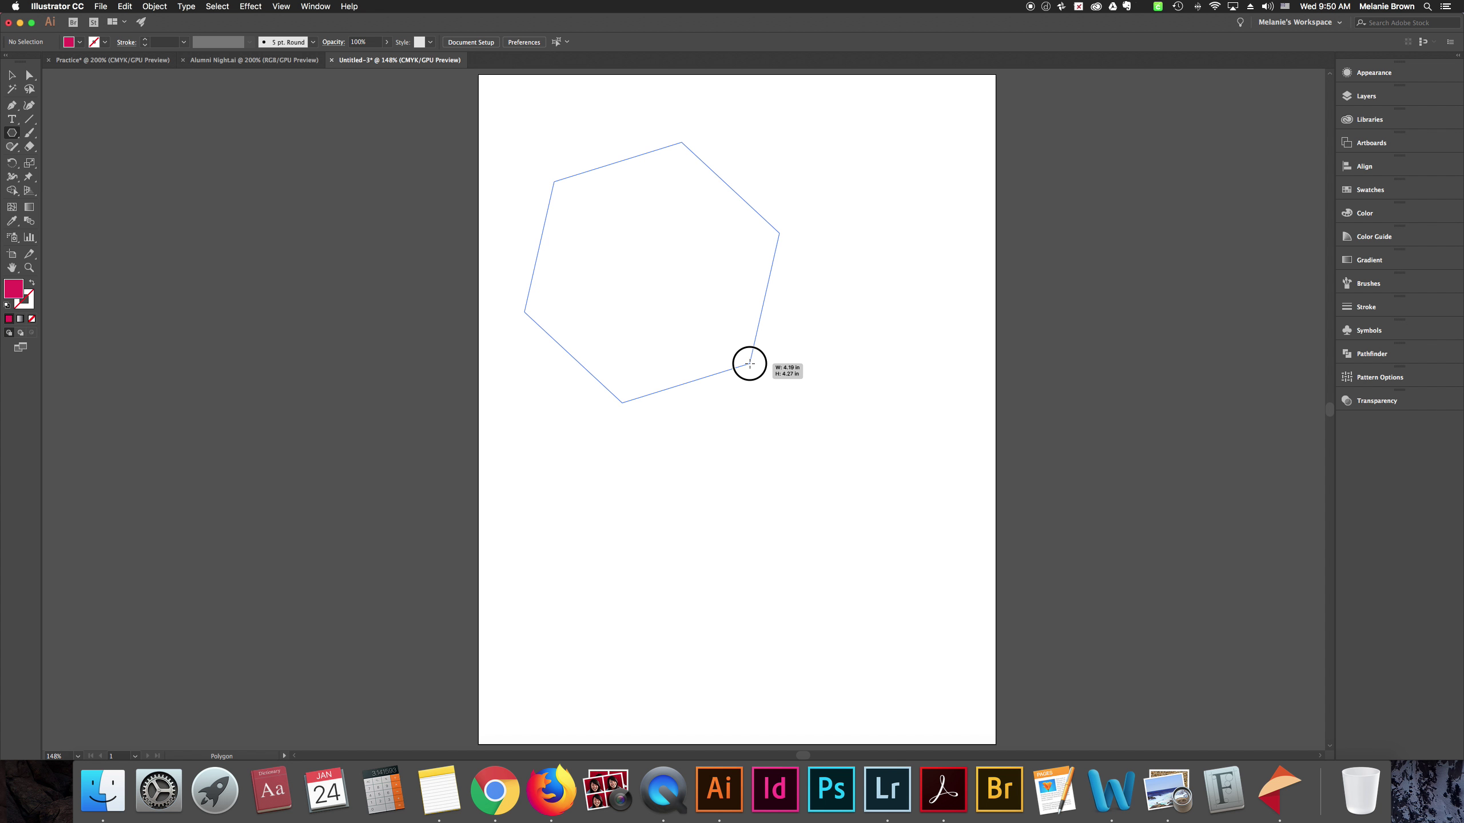
mouse_move(749, 363)
left_mouse_down()
mouse_move(716, 307)
mouse_move(753, 336)
left_mouse_up()
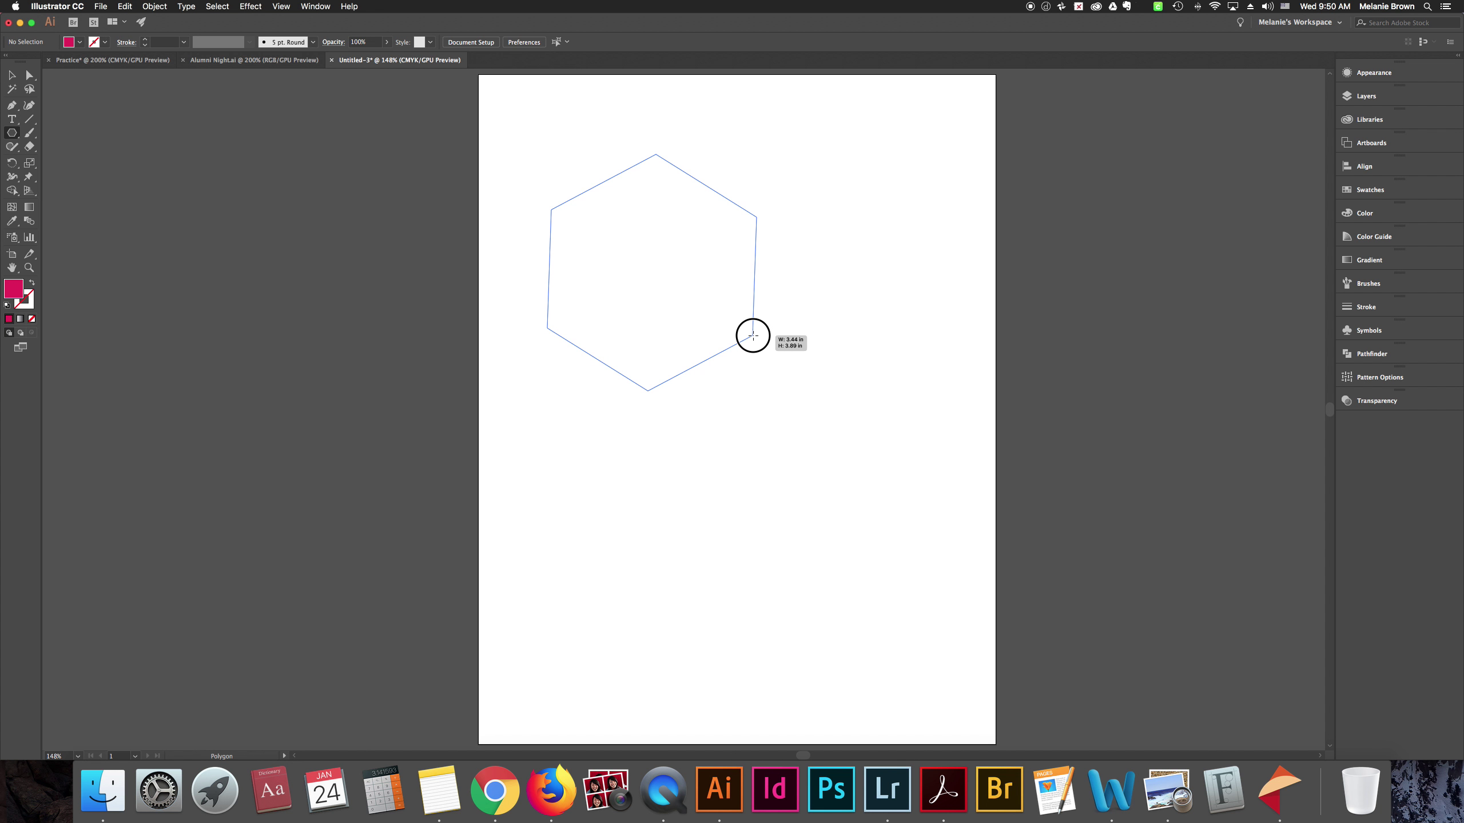
key("Up")
key("Up")
left_click_drag(753, 336, 781, 280)
key("Up")
key("Up")
key("Up")
key("Up")
key("Up")
key("Up")
key("Up")
key("Up")
key("Up")
key("Up")
key("Up")
key("Up")
key("Up")
key("Up")
key("Up")
key("Up")
key("Up")
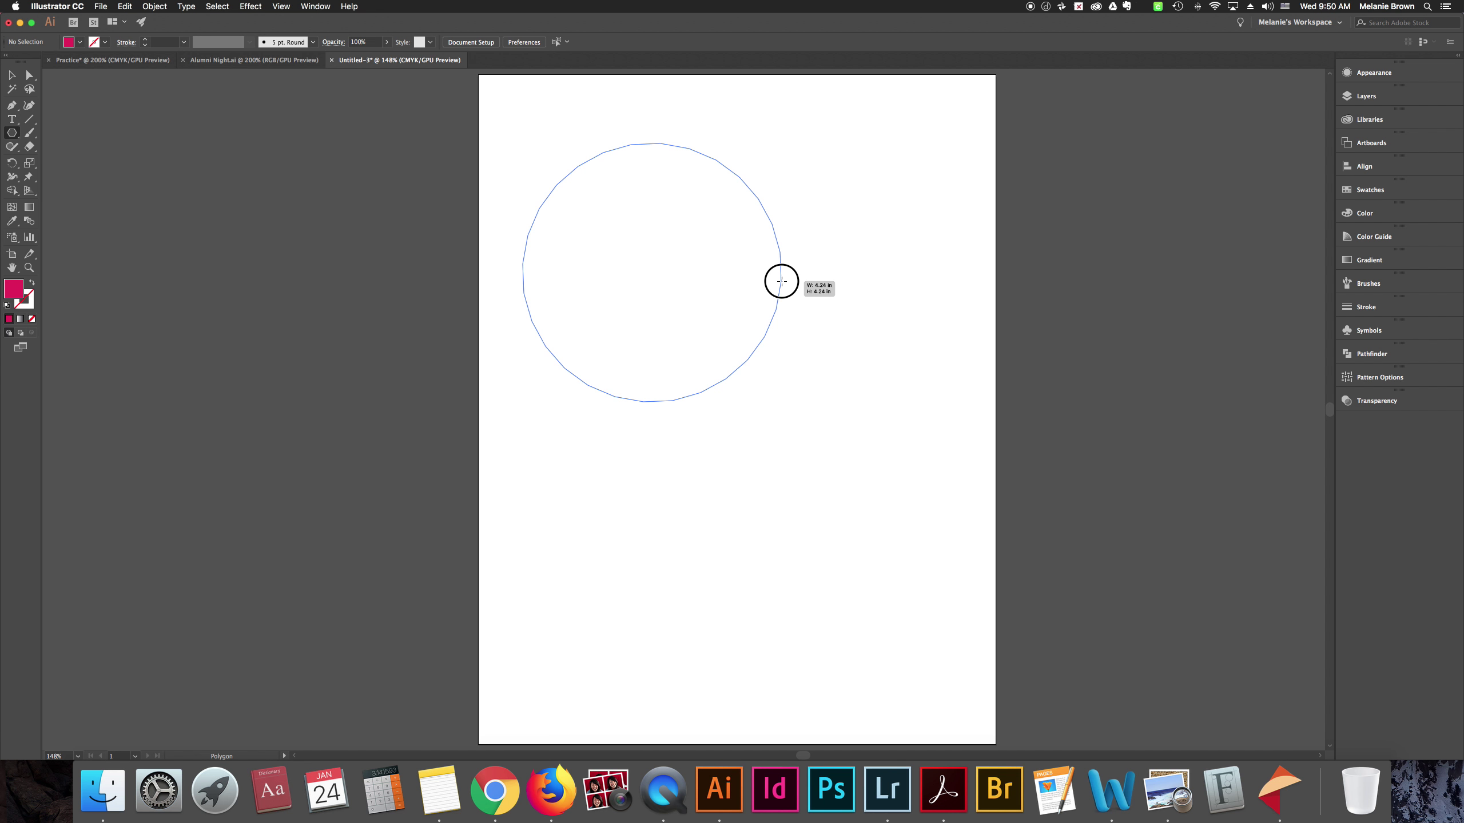
Reduce the polygon to a flat-topped hexagon about 3.77 × 3.27 in, and delete it
key("Down")
key("Down")
key("Down")
key("Down")
key("Down")
key("Down")
key("Down")
key("Down")
key("Down")
key("Down")
mouse_move(782, 281)
left_mouse_down()
mouse_move(794, 295)
mouse_move(748, 256)
mouse_move(810, 331)
mouse_move(754, 242)
mouse_move(800, 307)
mouse_move(775, 262)
mouse_move(791, 294)
mouse_move(787, 255)
mouse_move(794, 284)
mouse_move(702, 180)
mouse_move(712, 229)
mouse_move(830, 362)
mouse_move(767, 219)
mouse_move(748, 253)
mouse_move(767, 273)
left_mouse_up()
key("Down")
key("Down")
key("Down")
key("Down")
key("Down")
key("Down")
key("Down")
key("Down")
key("Up")
key("Up")
key("Up")
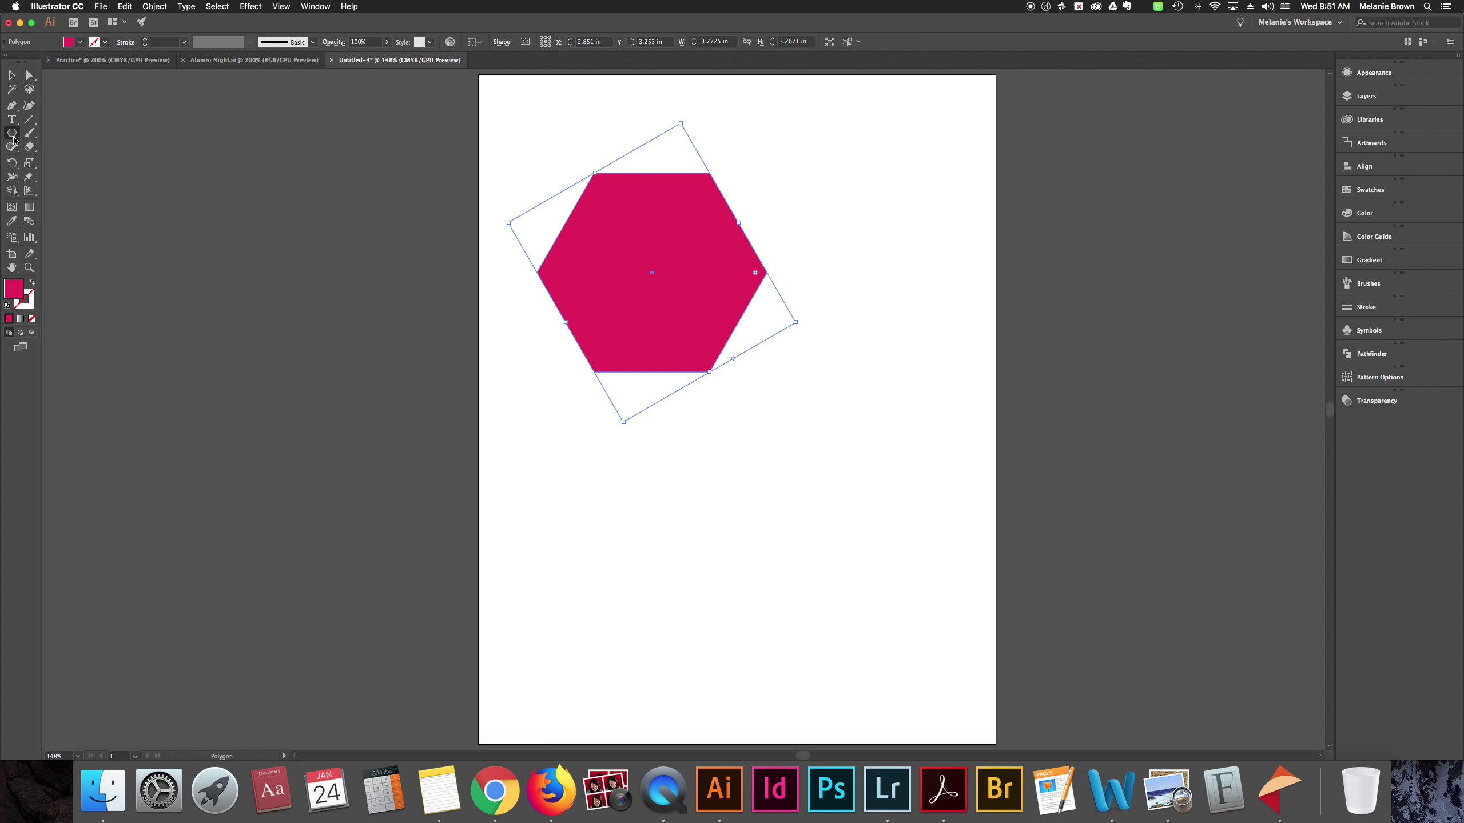
key("Delete")
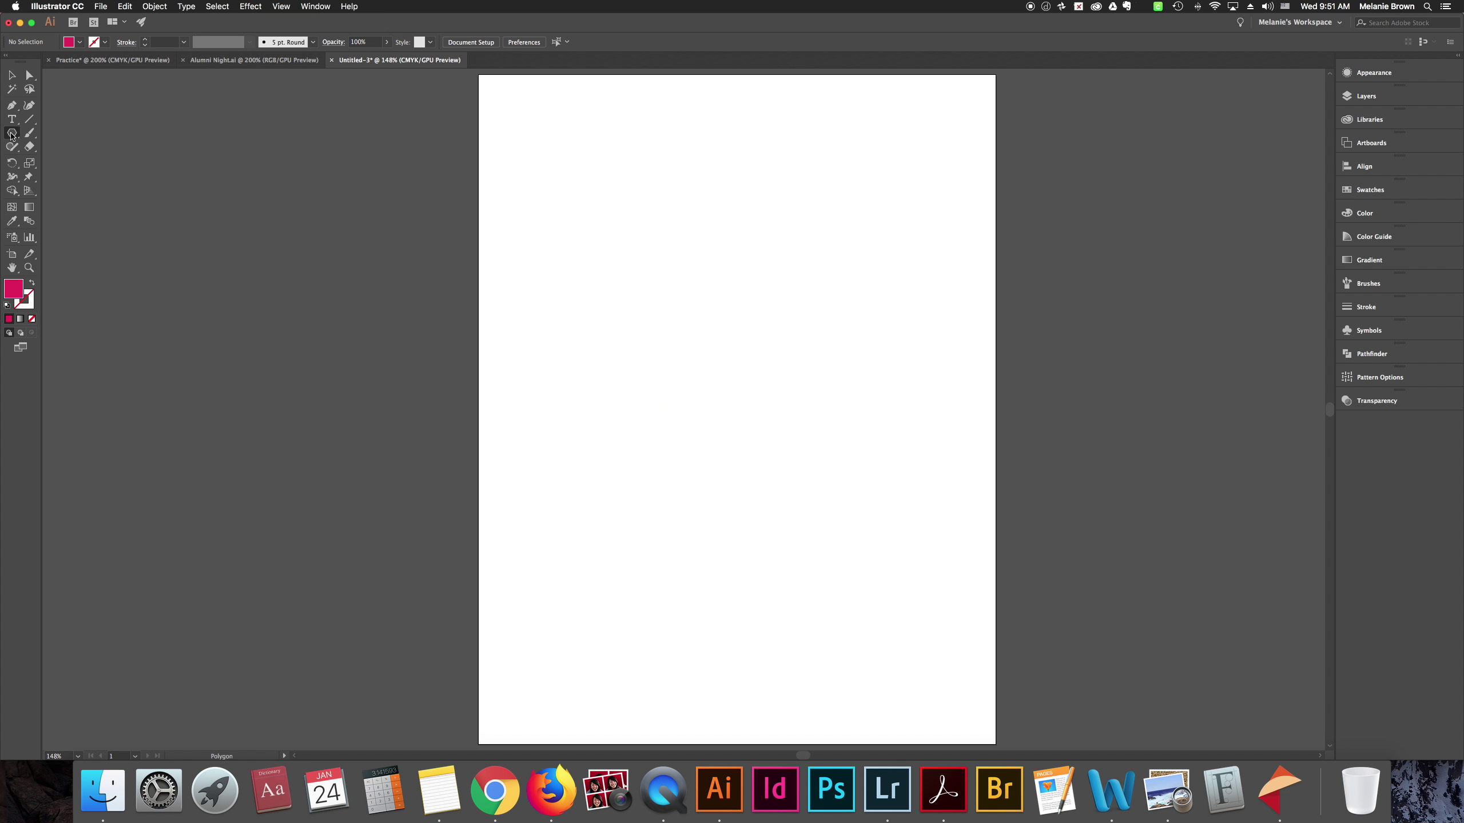
Draw a tilted hexagon about 2.67 × 2.74 in in the upper left of the page and nudge it up slightly
left_click_drag(627, 270, 690, 327)
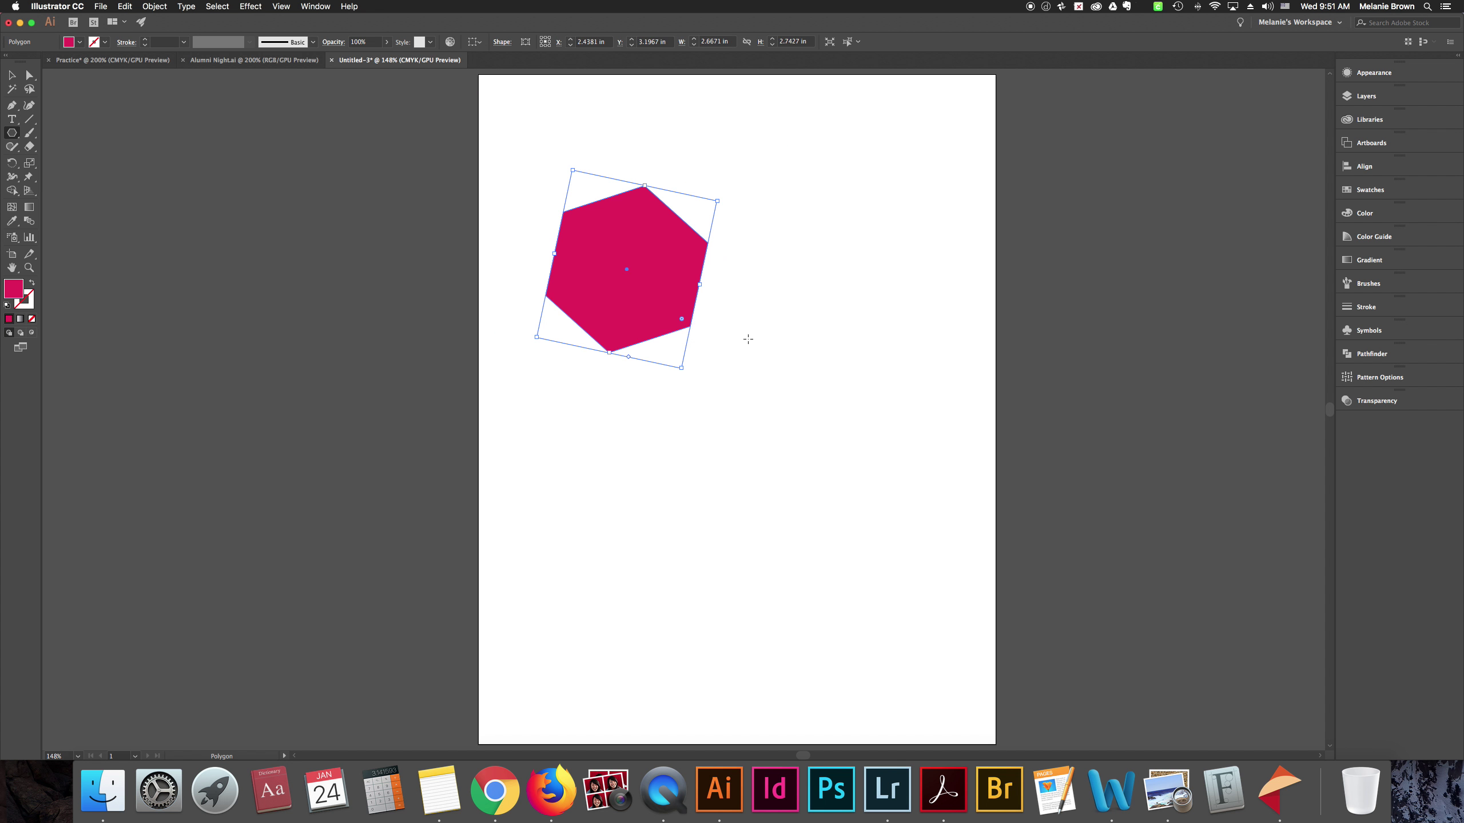
key("Up")
key("Up")
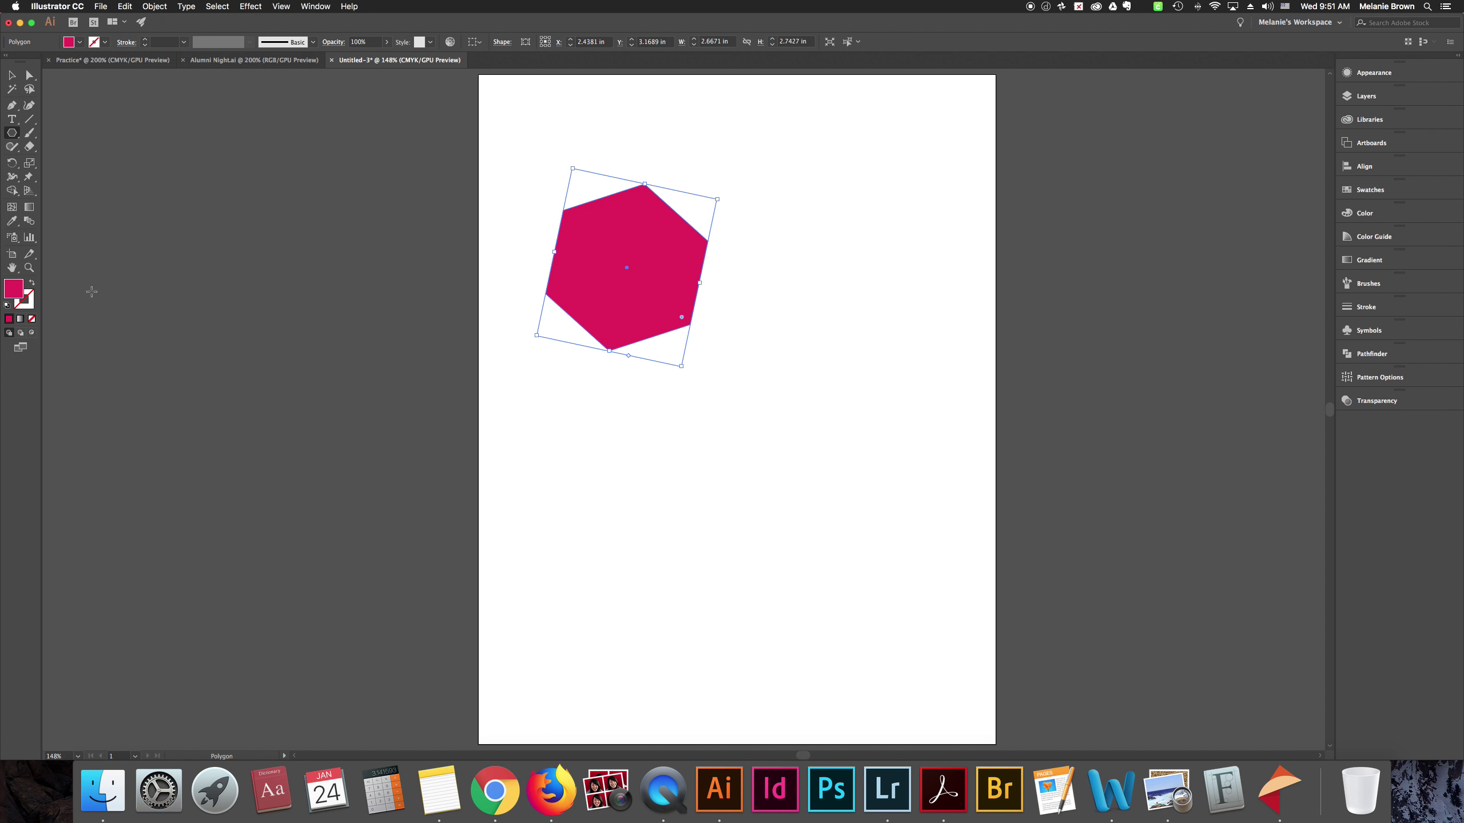
Stretch the tilted hexagon to about 6.42 × 2.95 in and move it to the horizontal centre of the page
left_click_drag(570, 167, 348, 107)
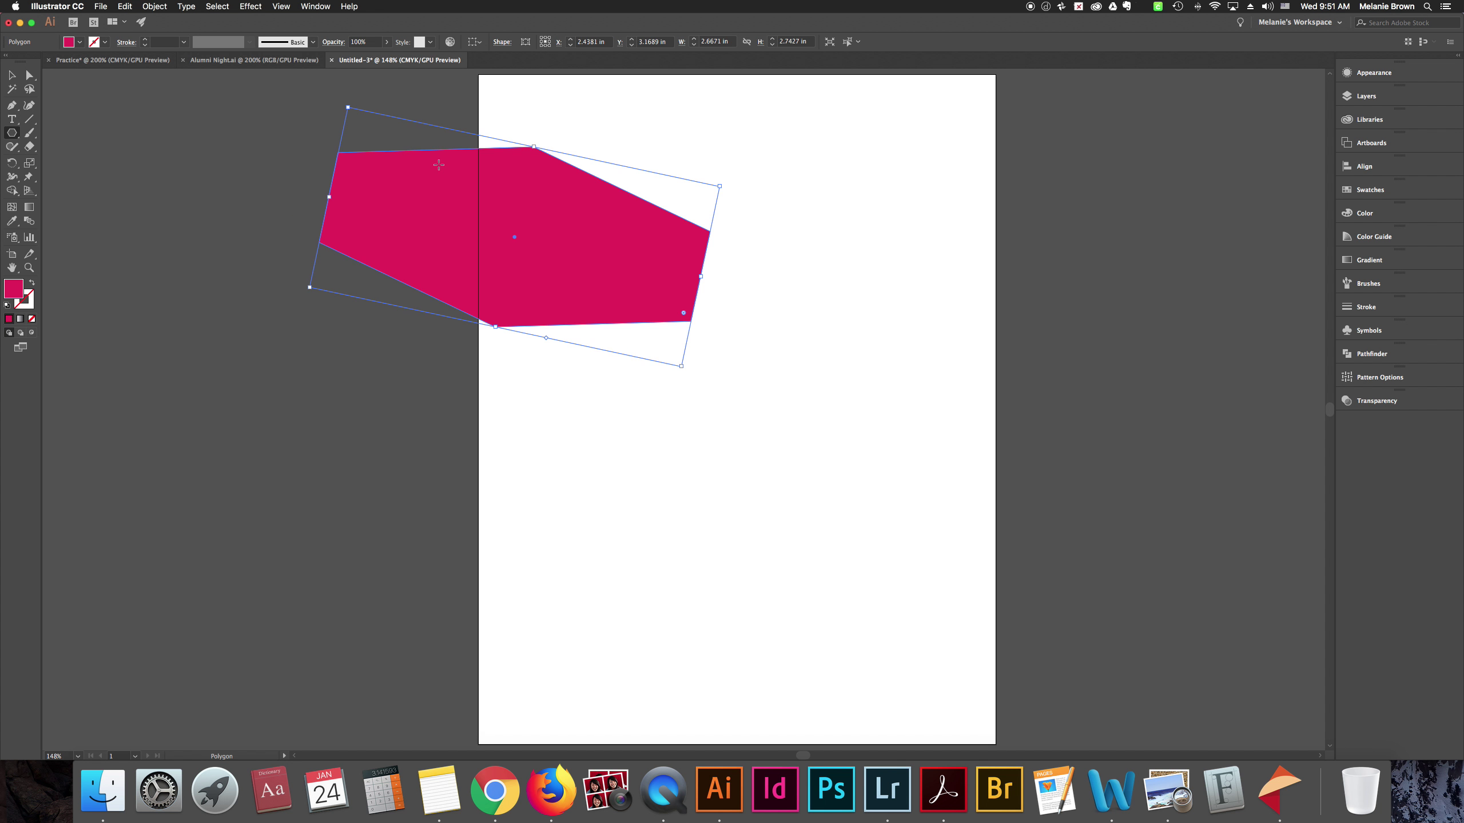
left_click(583, 234)
left_click(704, 415)
left_click(12, 75)
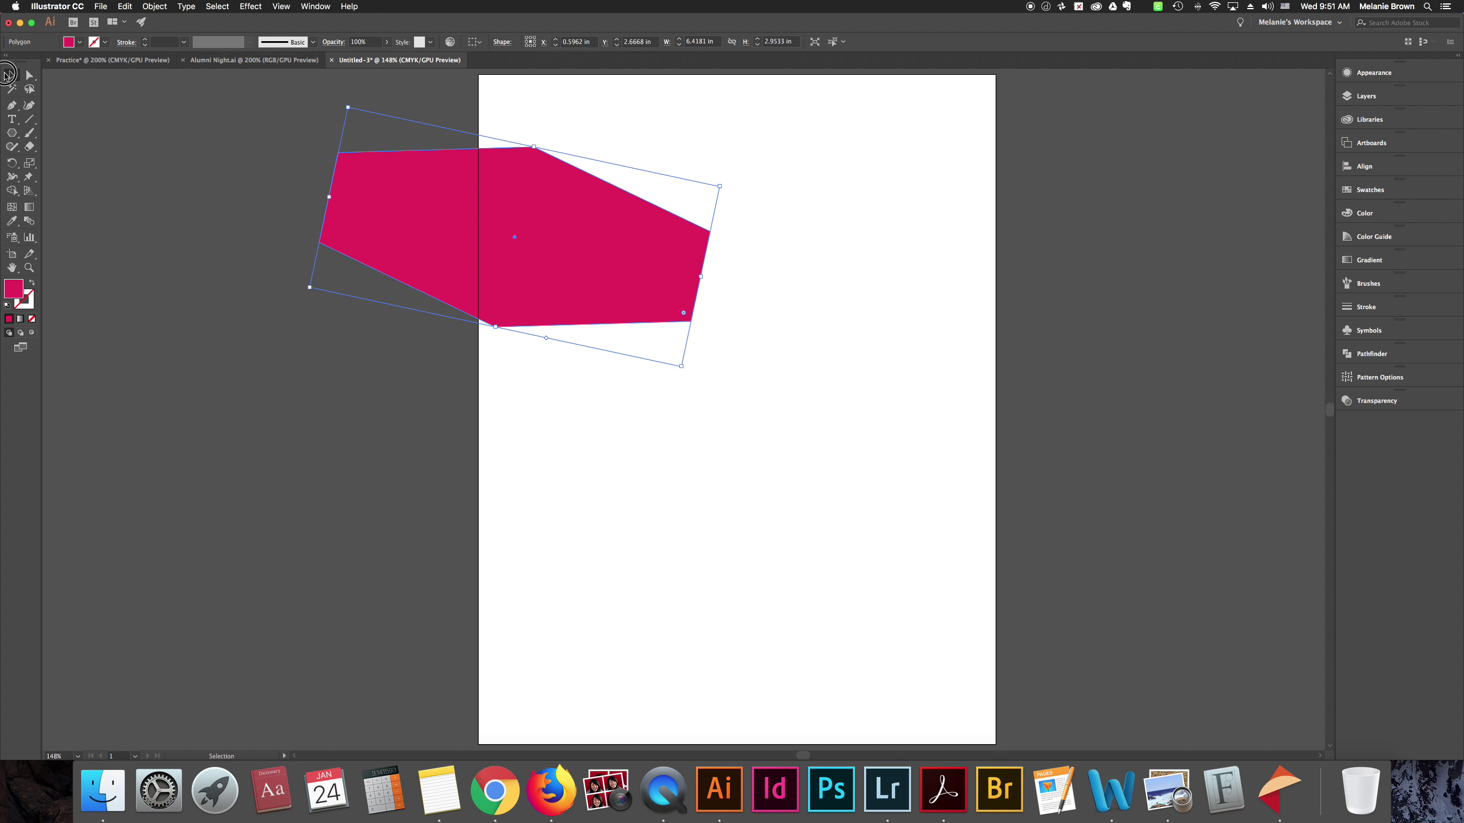
left_click_drag(437, 231, 659, 354)
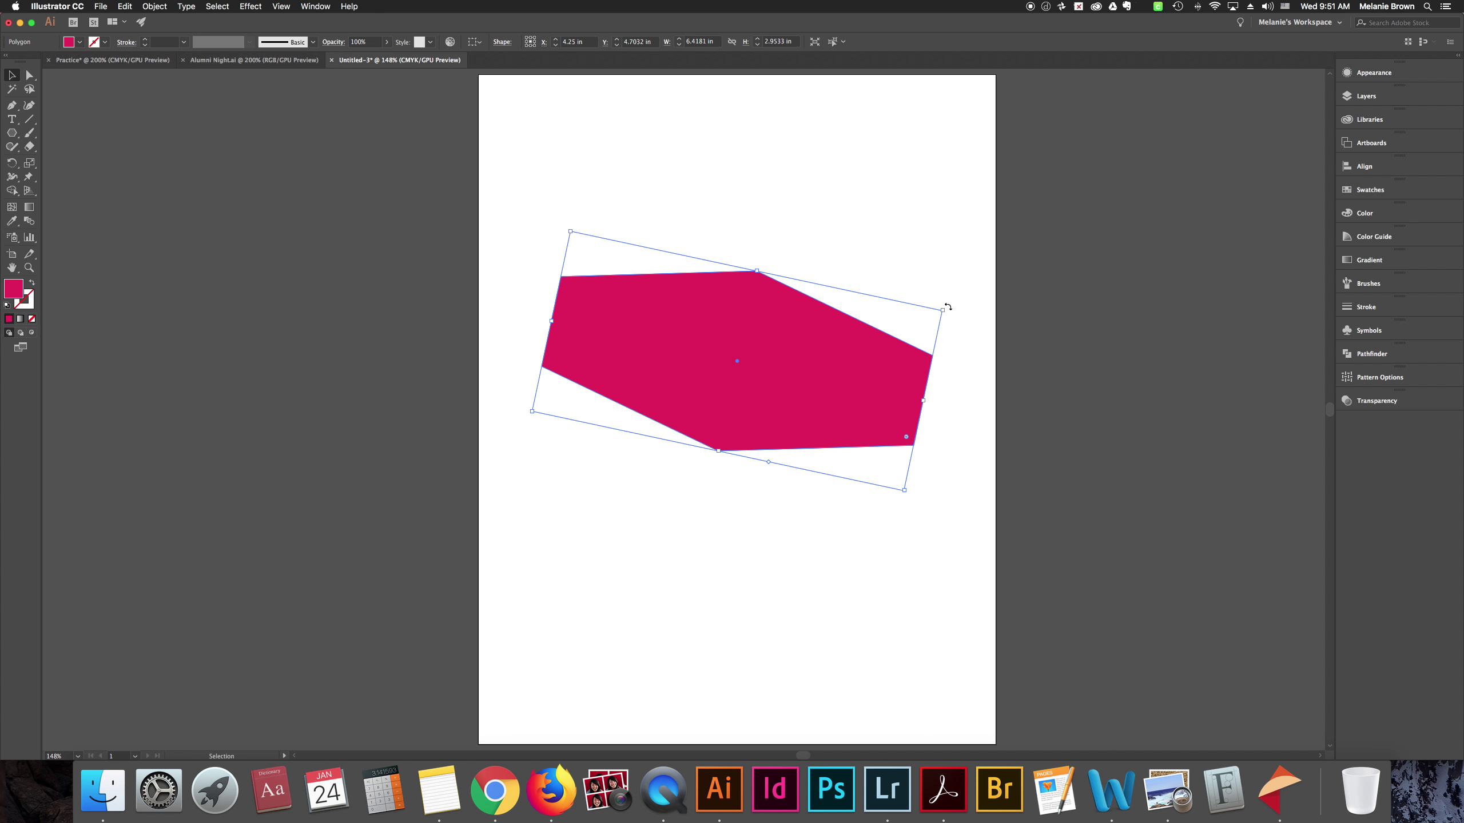
Rotate the stretched hexagon until its long axis lies almost horizontal
left_click_drag(947, 307, 561, 177)
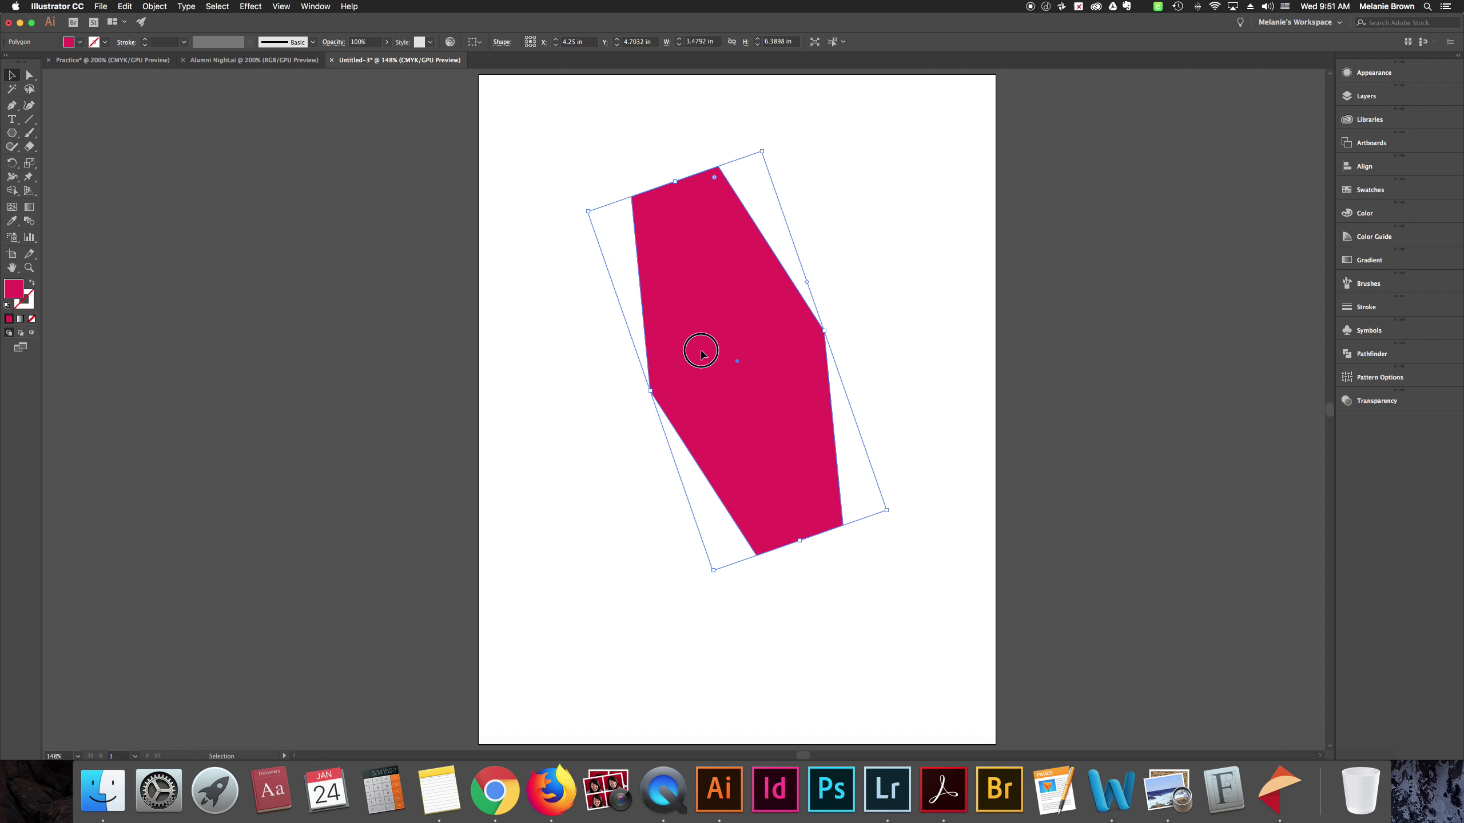
left_click_drag(888, 515, 936, 267)
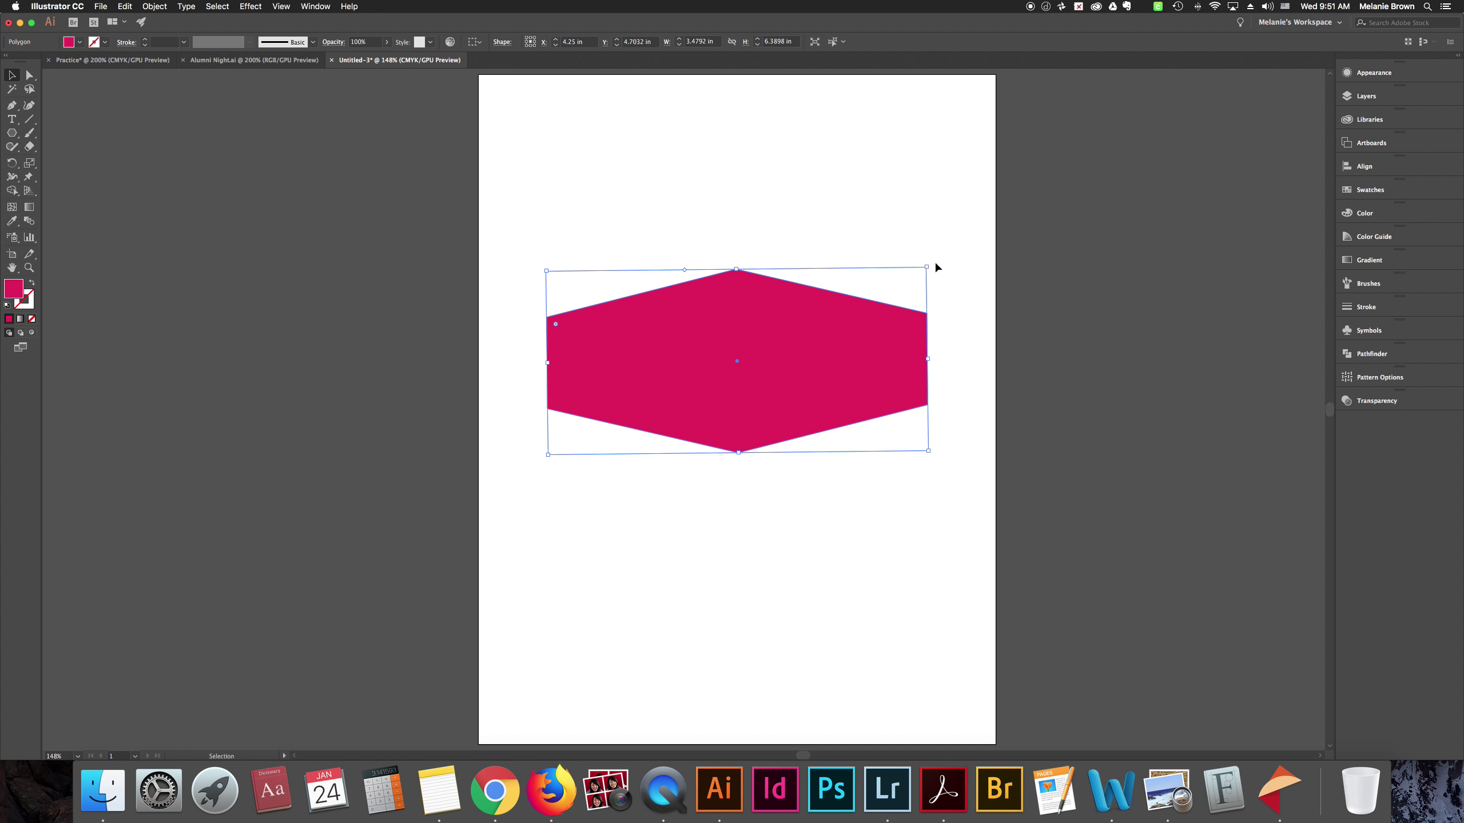
left_click_drag(934, 264, 934, 269)
left_click(961, 314)
left_click(853, 382)
left_click_drag(931, 263, 521, 438)
left_click(712, 493)
left_click(761, 396)
Round all corners of the wide hexagon strongly and move it onto the canvas left of the page
left_click_drag(920, 400, 856, 353)
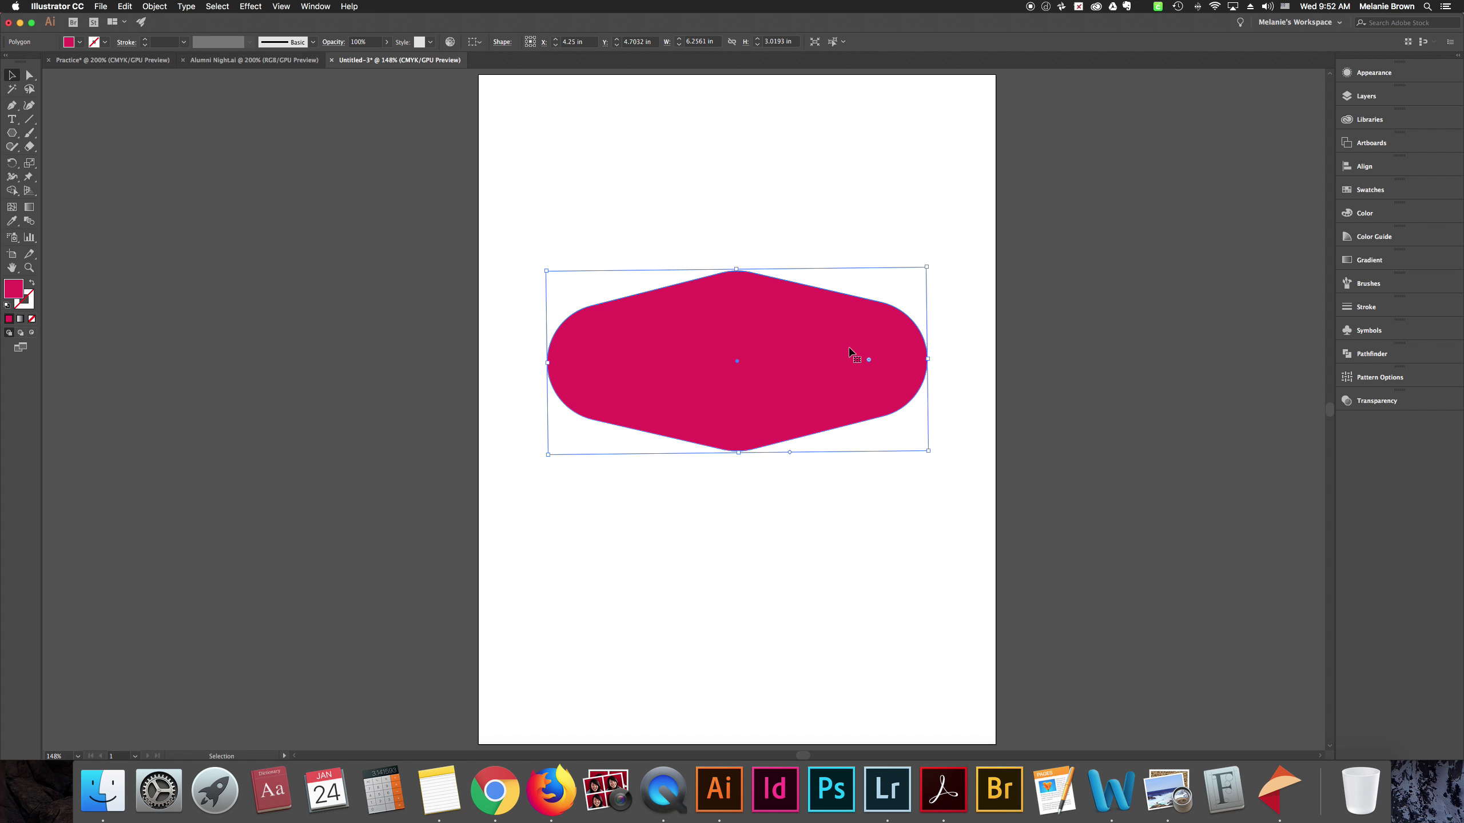
left_click_drag(747, 321, 746, 174)
left_click(838, 429)
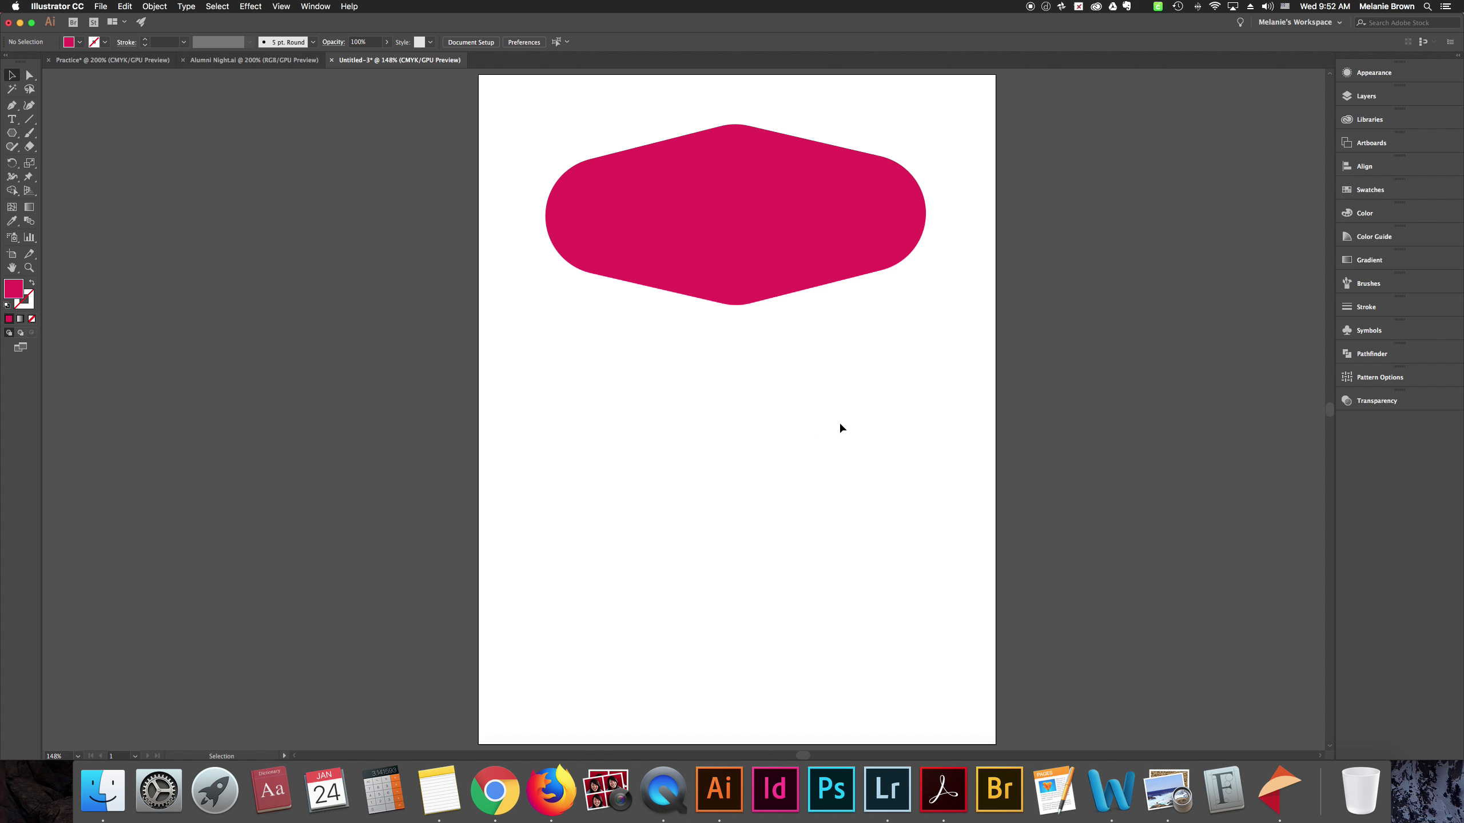
left_click(726, 243)
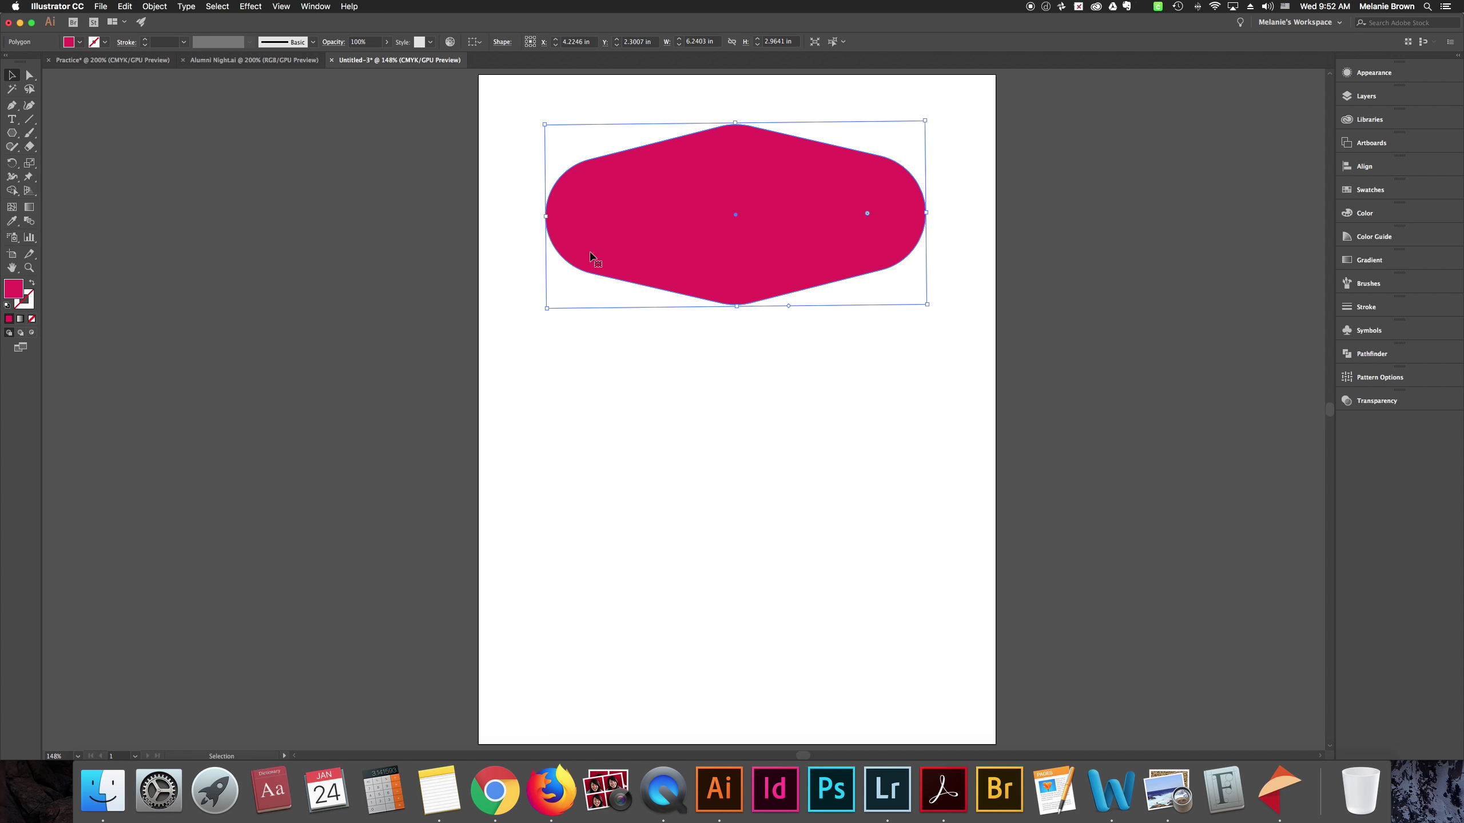
left_click_drag(795, 222, 336, 231)
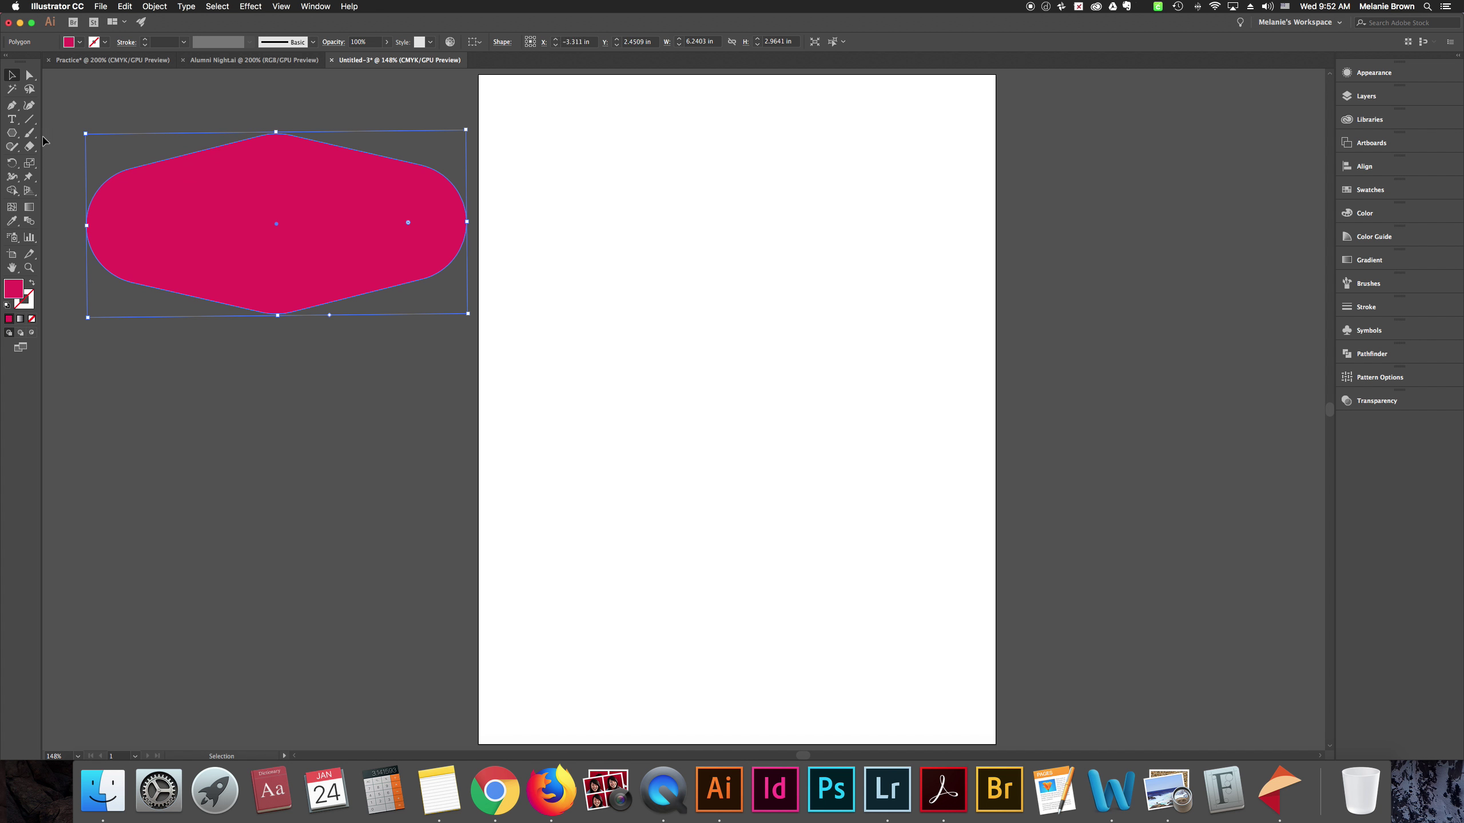
Deselect the rounded hexagon and draw a five-pointed star about 6.59 × 6.37 in on the page with the Star tool
left_click(12, 133)
key("super+shift+a")
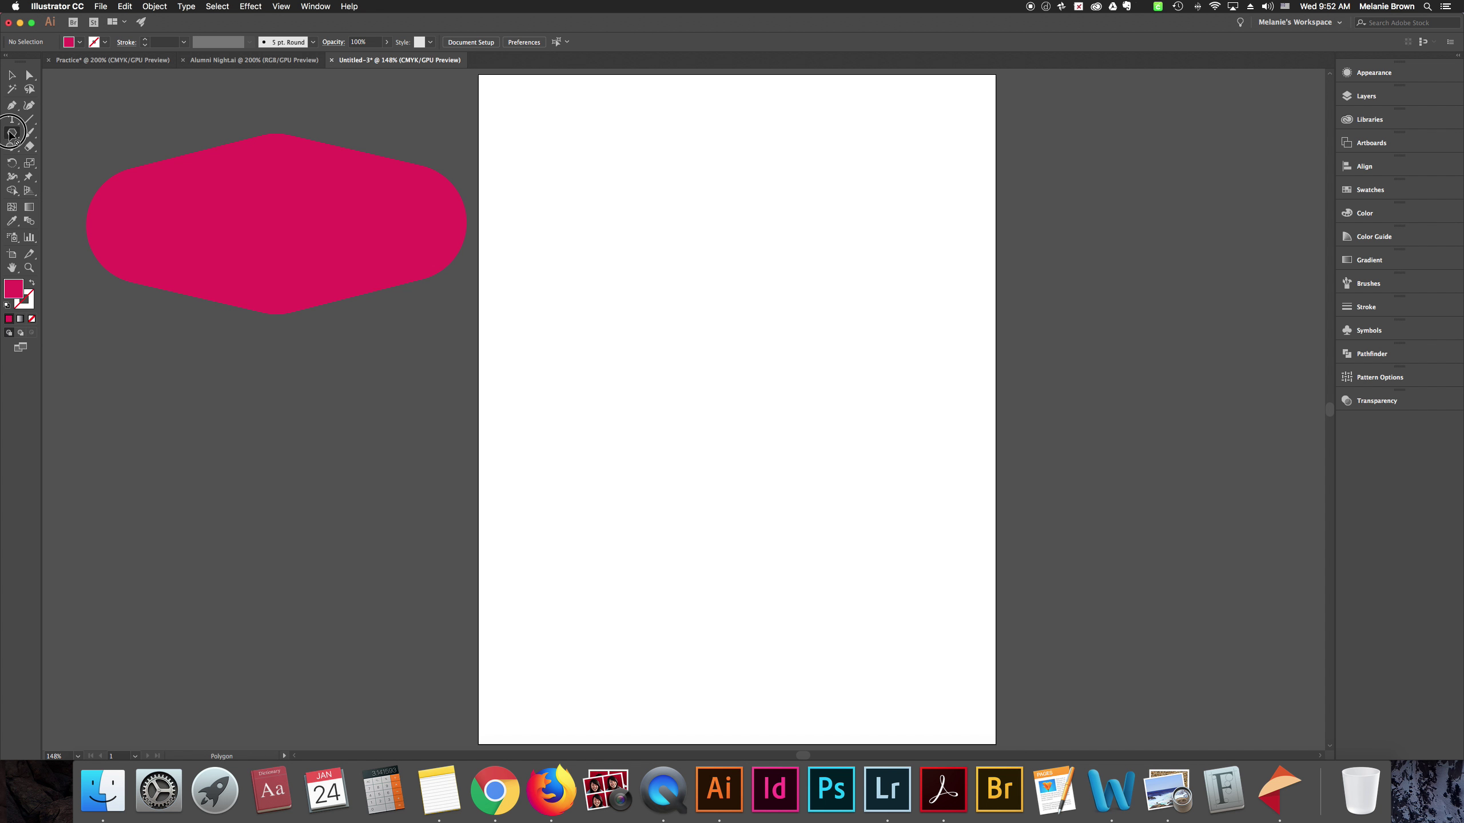
left_click_drag(11, 133, 41, 189)
left_click_drag(725, 318, 922, 389)
key("Down")
key("Down")
key("Down")
key("Down")
key("alt")
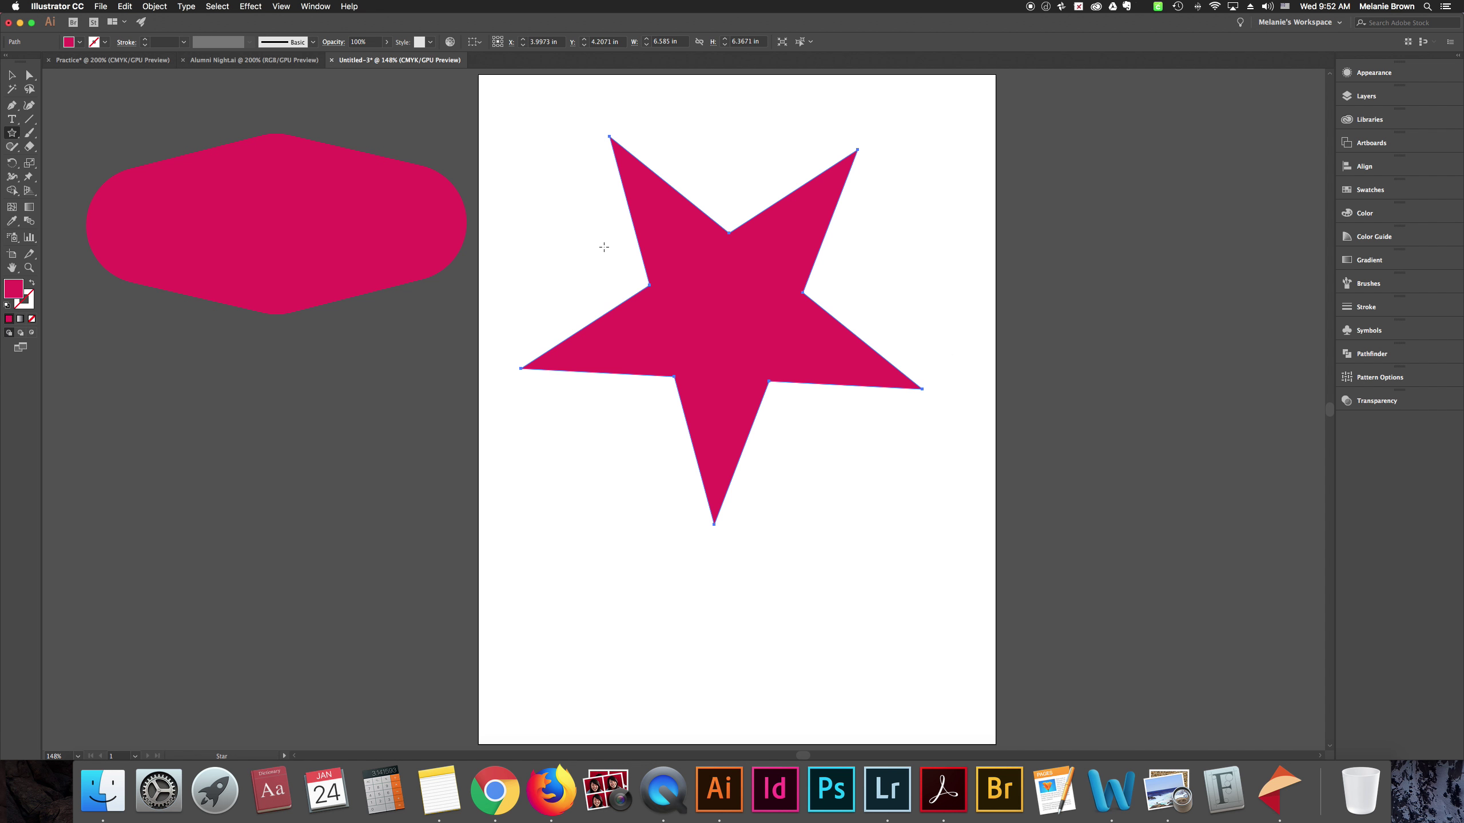
Reposition and rotate the large star so that one point faces straight up, and delete it
left_click(680, 223)
left_click(34, 170)
key("v")
left_click_drag(795, 260, 827, 352)
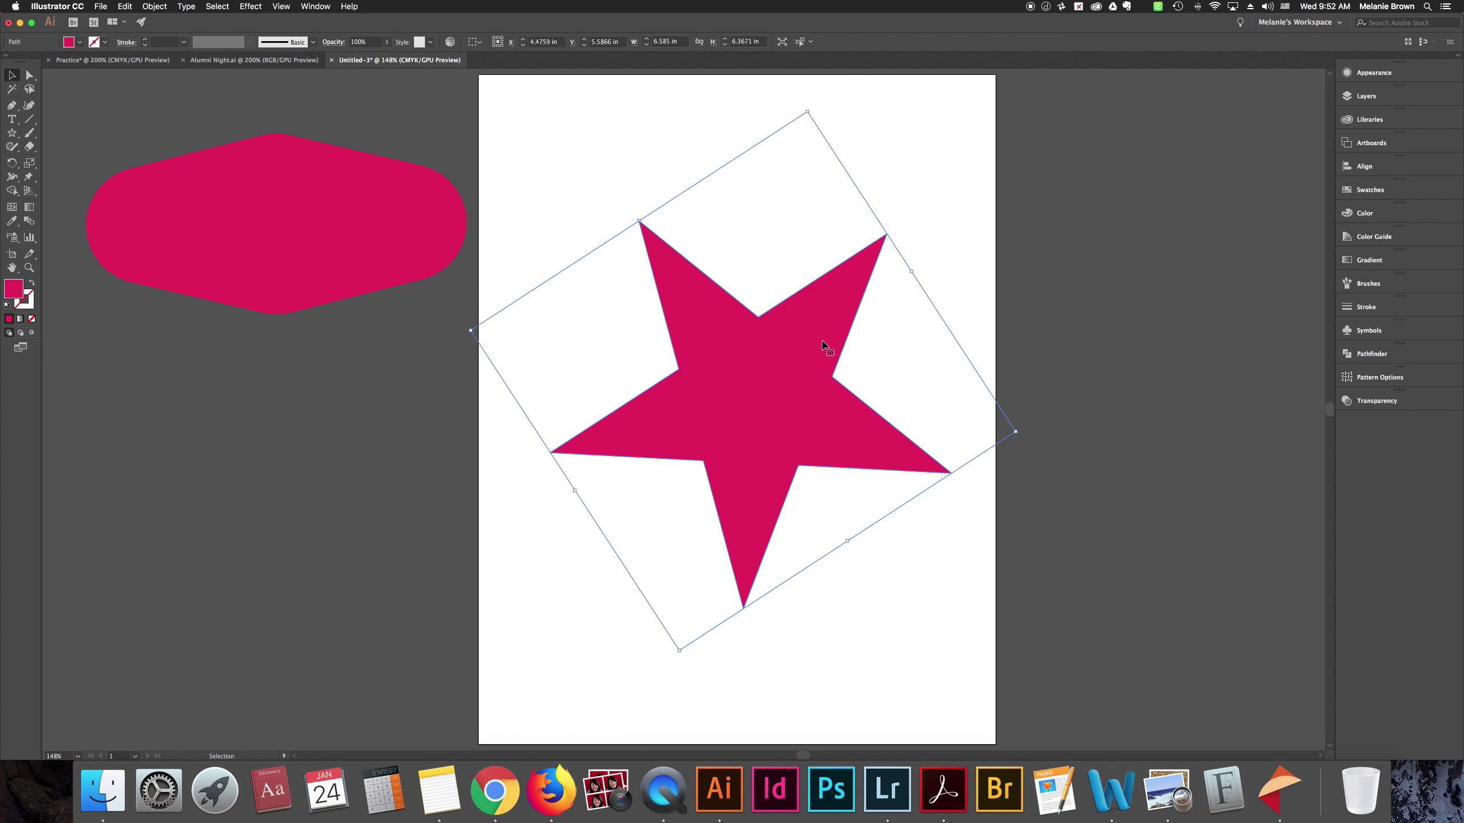
left_click_drag(1022, 438, 991, 617)
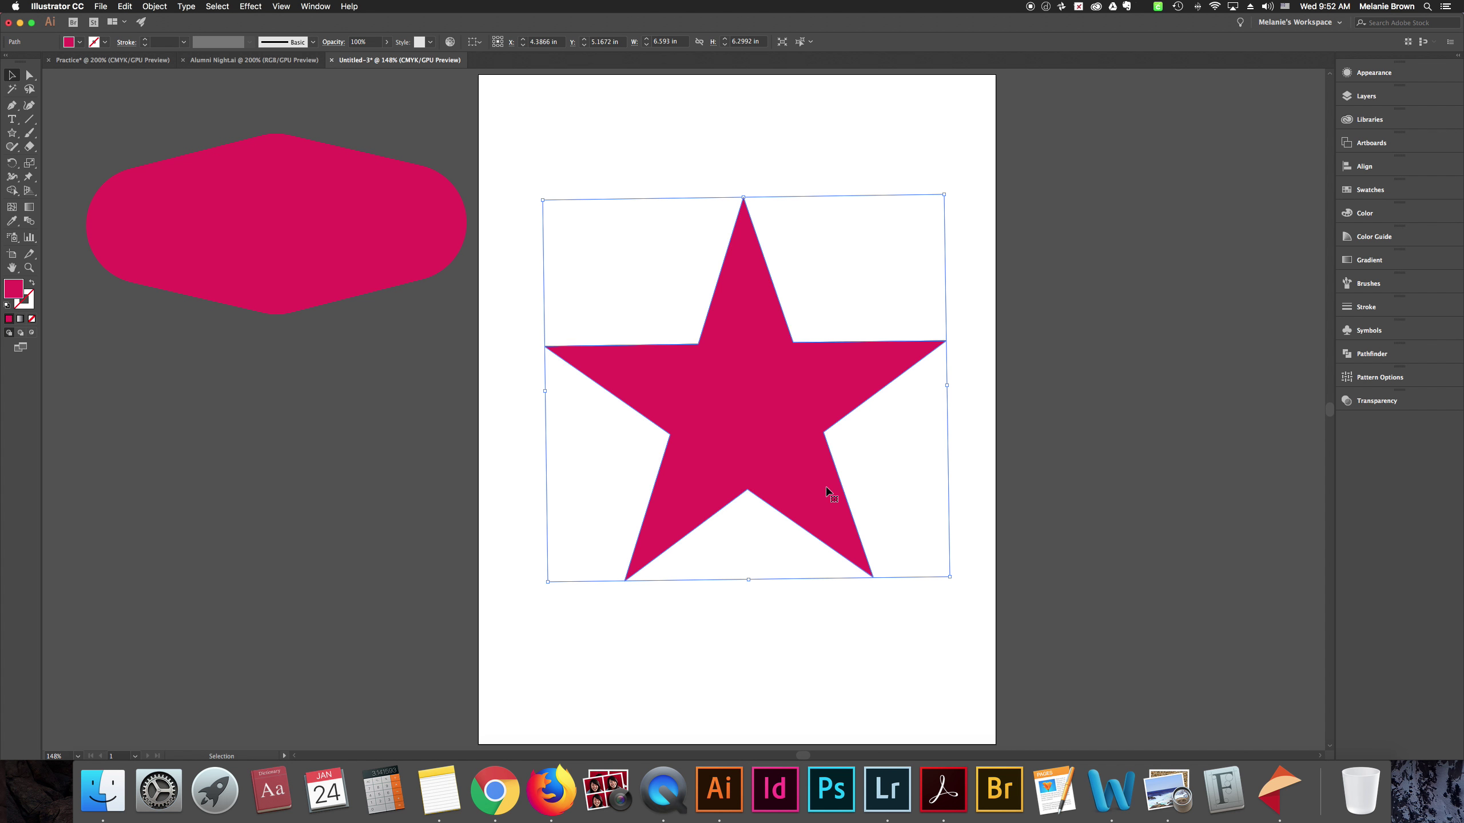
key("Delete")
Draw a small five-pointed star about 1.95 × 2.04 in and place it in the upper-left part of the page
left_click(11, 133)
left_click_drag(643, 281, 757, 331)
left_click(12, 75)
left_click_drag(733, 312, 768, 428)
left_click(642, 283)
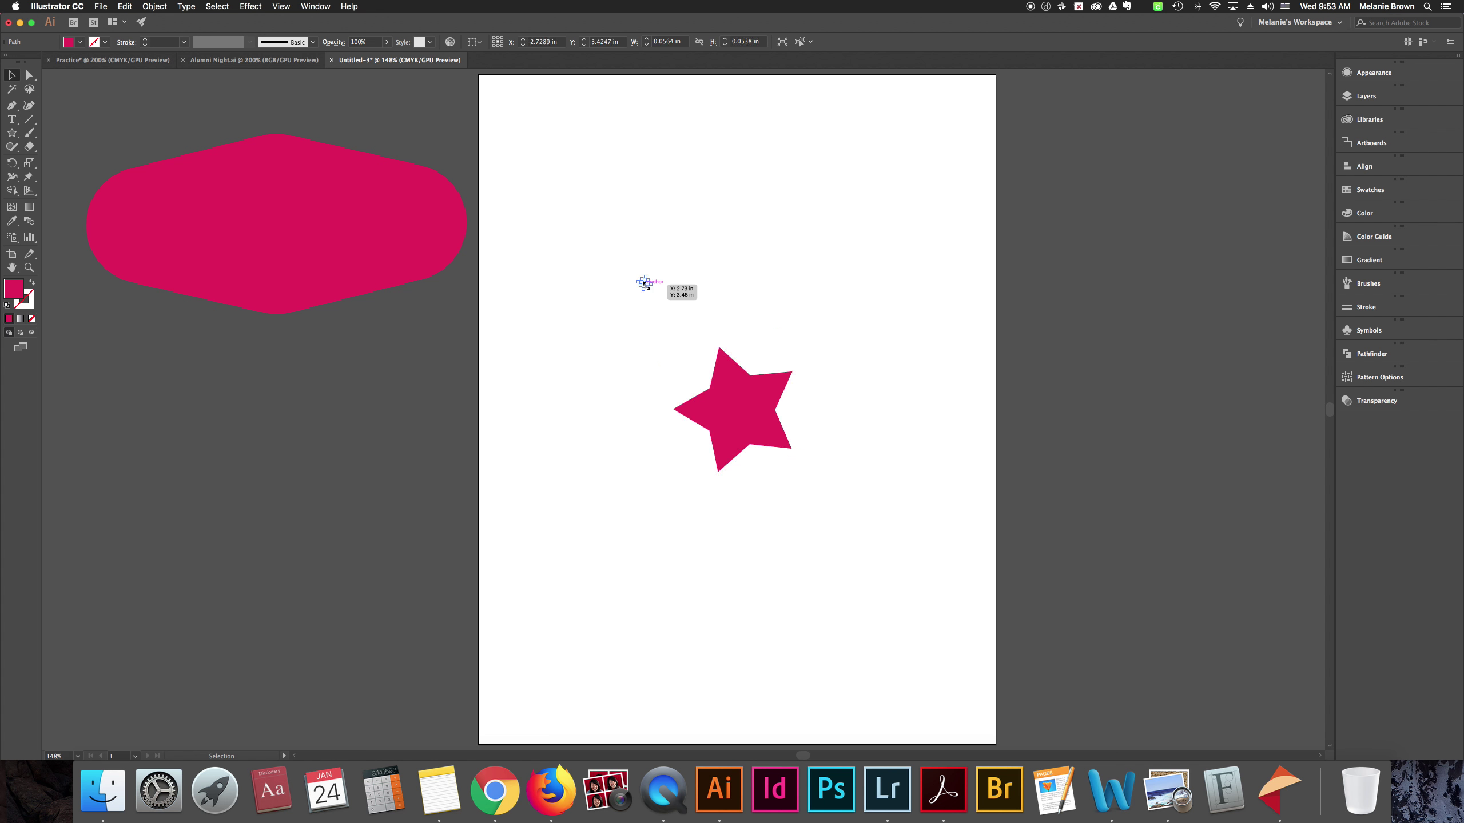
left_click_drag(761, 415, 670, 274)
Draw a star about 4.10 × 4.02 in below the small one and a thin-armed star about 10.89 × 11.09 in across the page's right edge
left_click(12, 133)
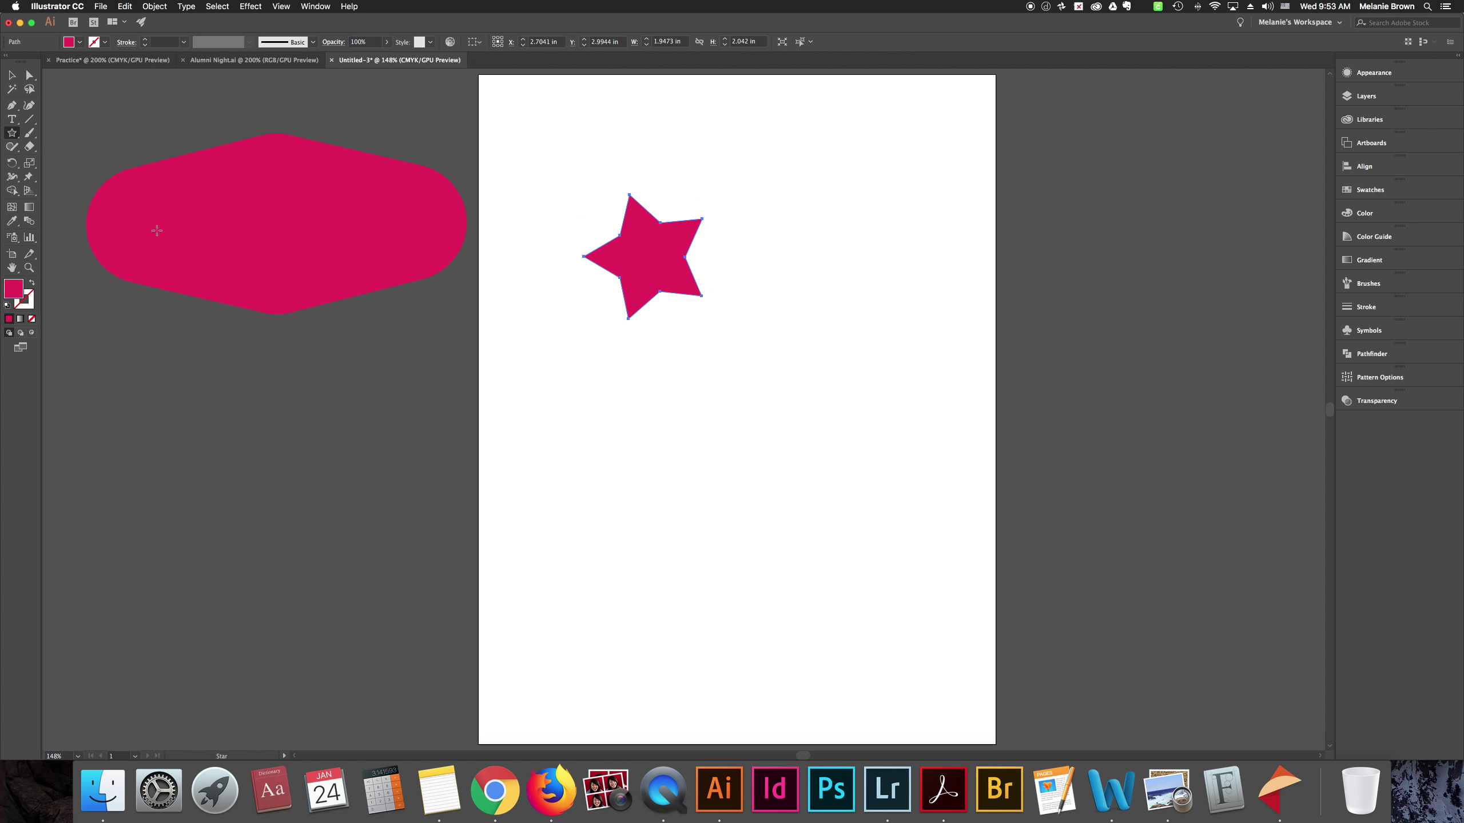
left_click_drag(740, 464, 828, 561)
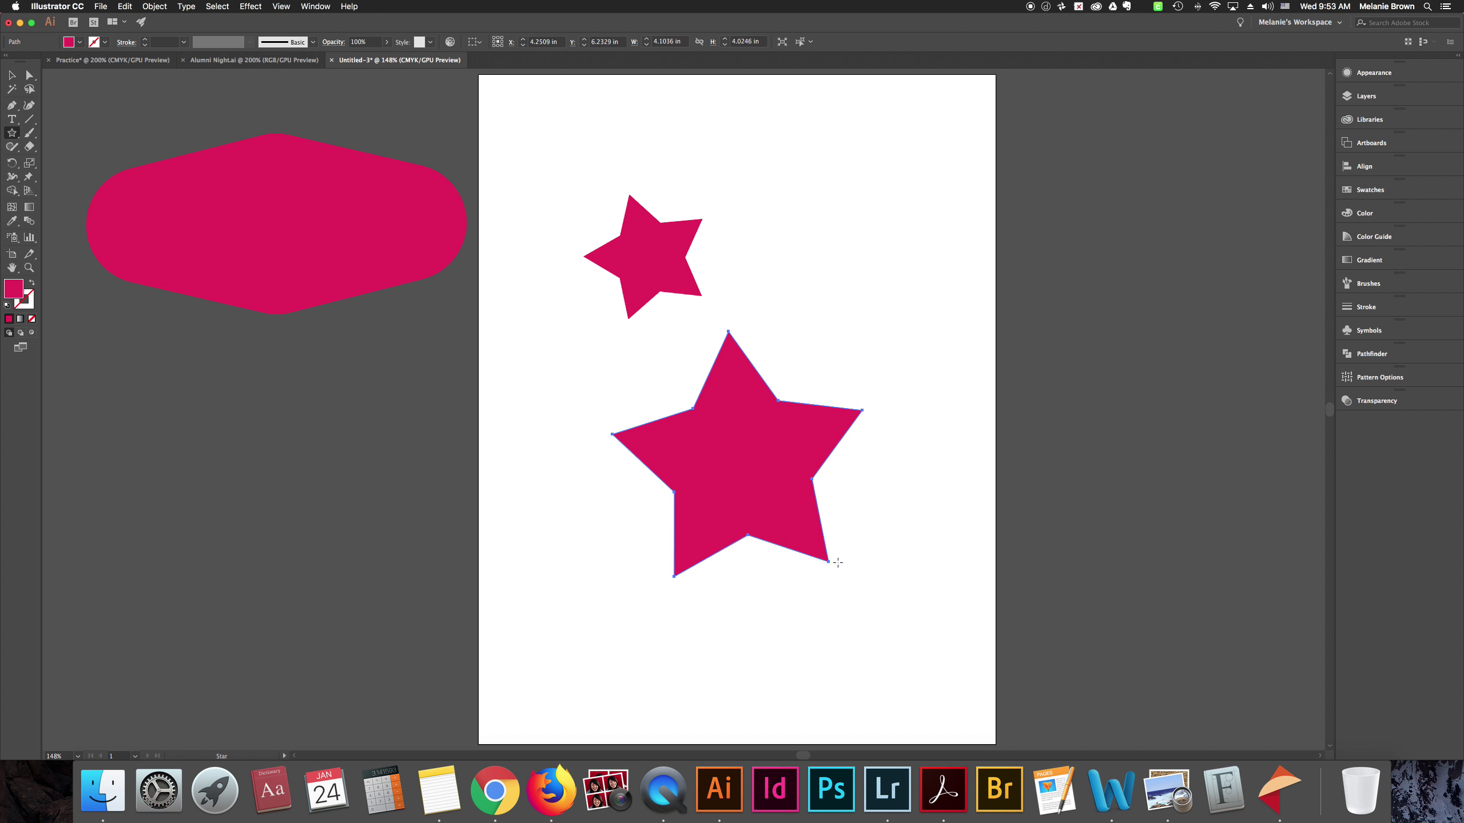
left_click_drag(856, 215, 892, 246)
left_click_drag(891, 245, 1126, 456)
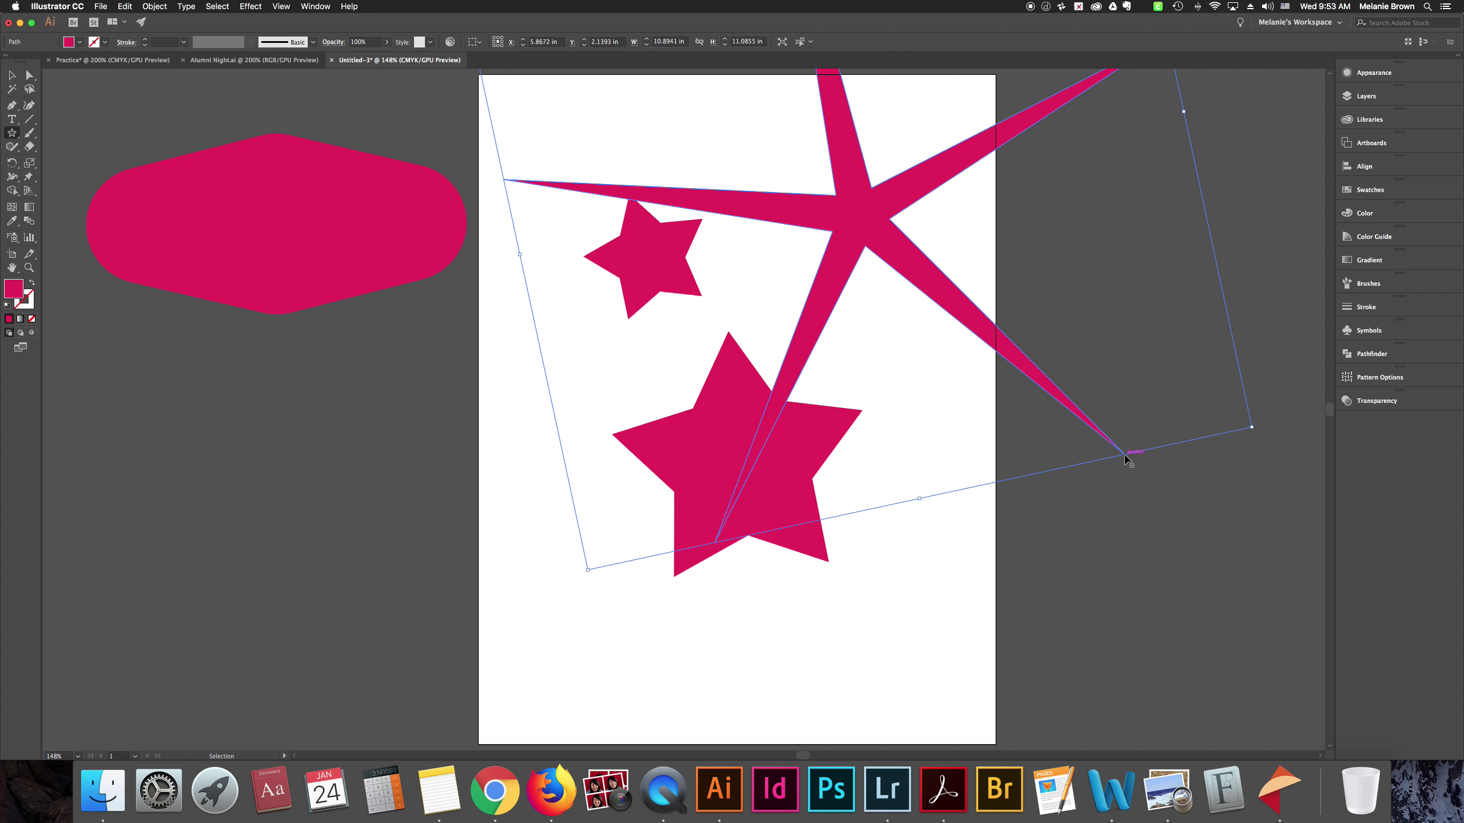
Undo the recent star drawings and moves until the page is empty, keeping the rounded hexagon beside it
key("super+z")
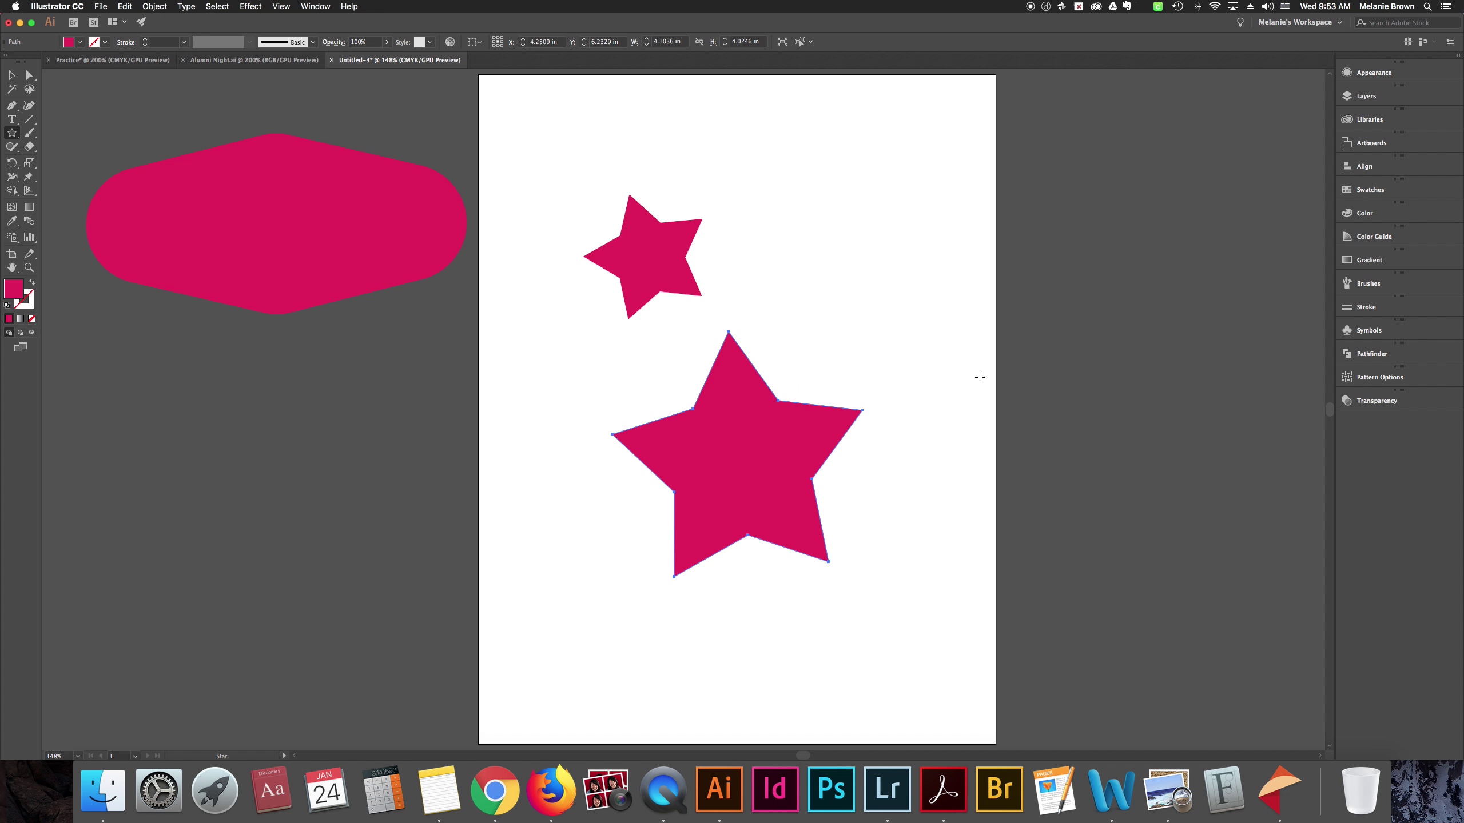
key("super+z")
key("super+z")
key("super+z")
key("super+z")
key("super+z")
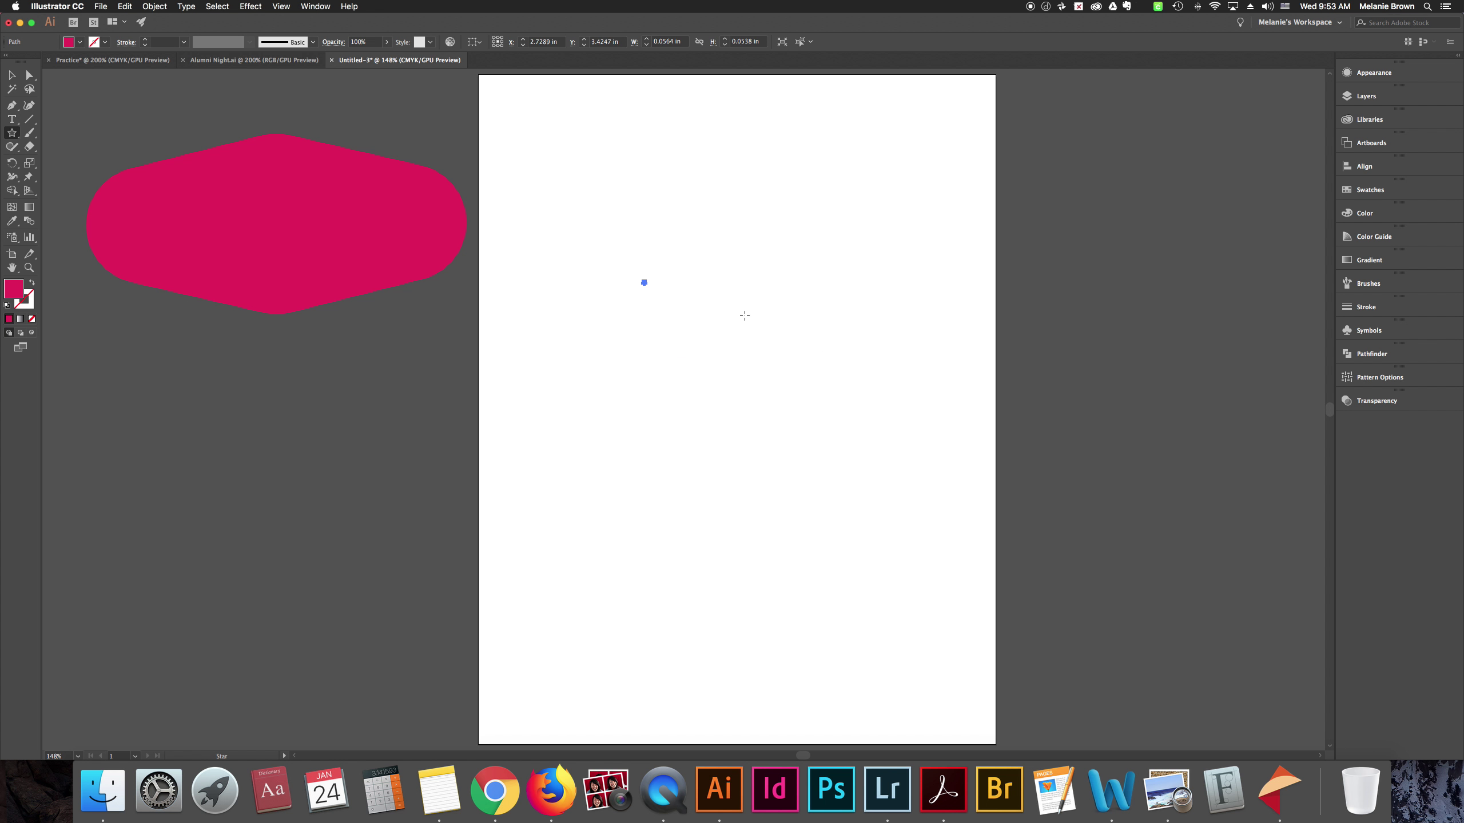
key("super+z")
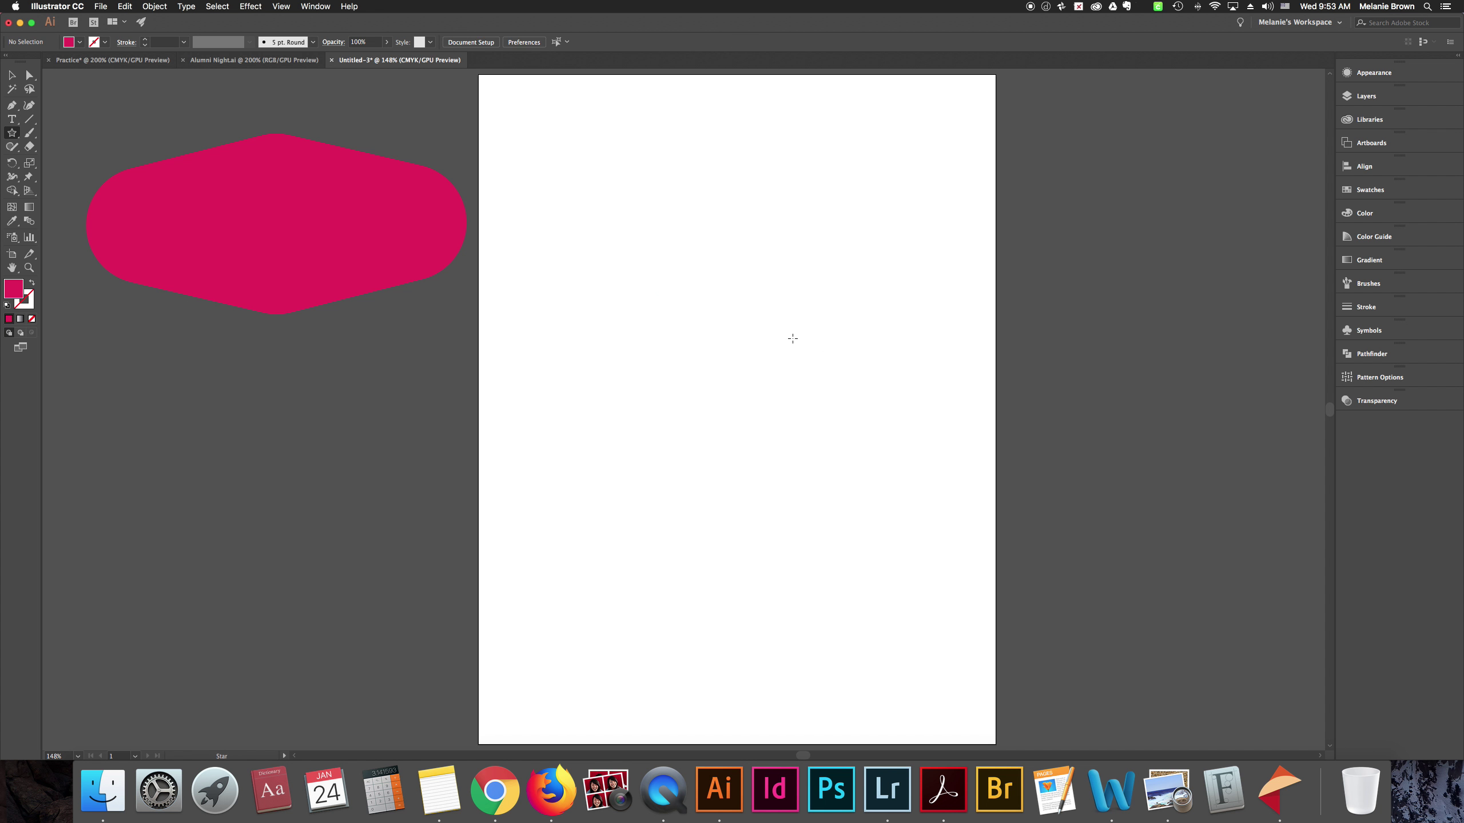
mouse_move(740, 299)
left_mouse_down()
mouse_move(806, 383)
mouse_move(753, 298)
left_mouse_up()
key("v")
key("Delete")
Draw a star in the upper right of the page, adding many points and varying its arm length while drawing
left_click(12, 133)
left_click_drag(791, 312, 874, 391)
key("Up")
key("Up")
key("Up")
key("Up")
key("alt")
key("Up")
key("alt")
key("alt")
key("Up")
key("Up")
key("Up")
key("Up")
key("Up")
key("Up")
key("Up")
key("Up")
key("Up")
key("Up")
key("Up")
key("Up")
key("Up")
key("Up")
Reduce the star's points until it forms a triangle about 3.19 × 3.16 in, and delete it
key("Down")
key("Down")
key("Down")
key("Down")
key("Down")
key("Down")
key("Down")
key("Down")
key("Down")
key("Down")
key("Down")
key("Down")
key("Down")
key("Down")
key("Down")
key("Down")
key("Down")
key("Down")
key("Down")
key("Down")
key("Down")
key("alt")
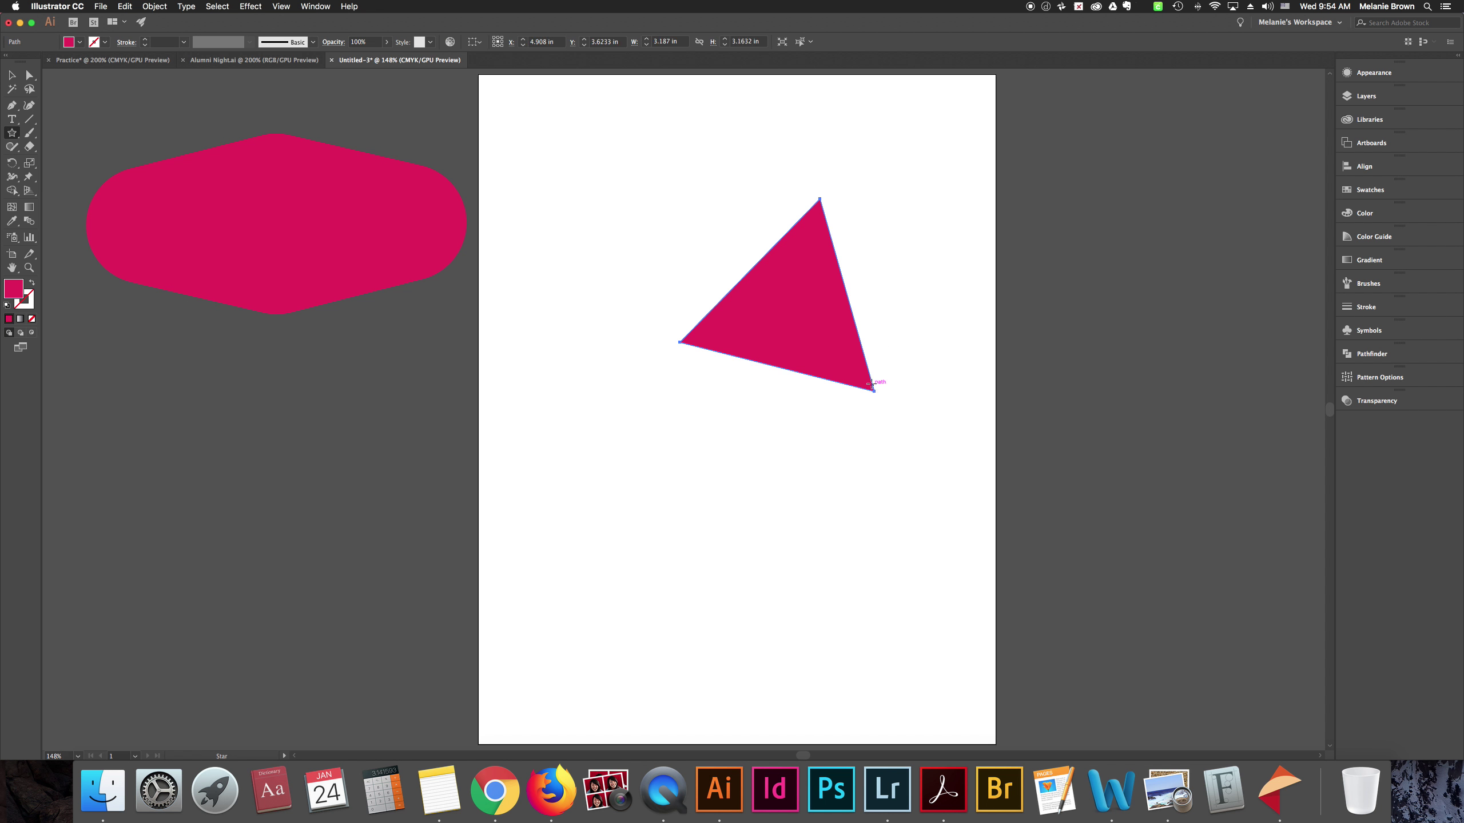
key("Delete")
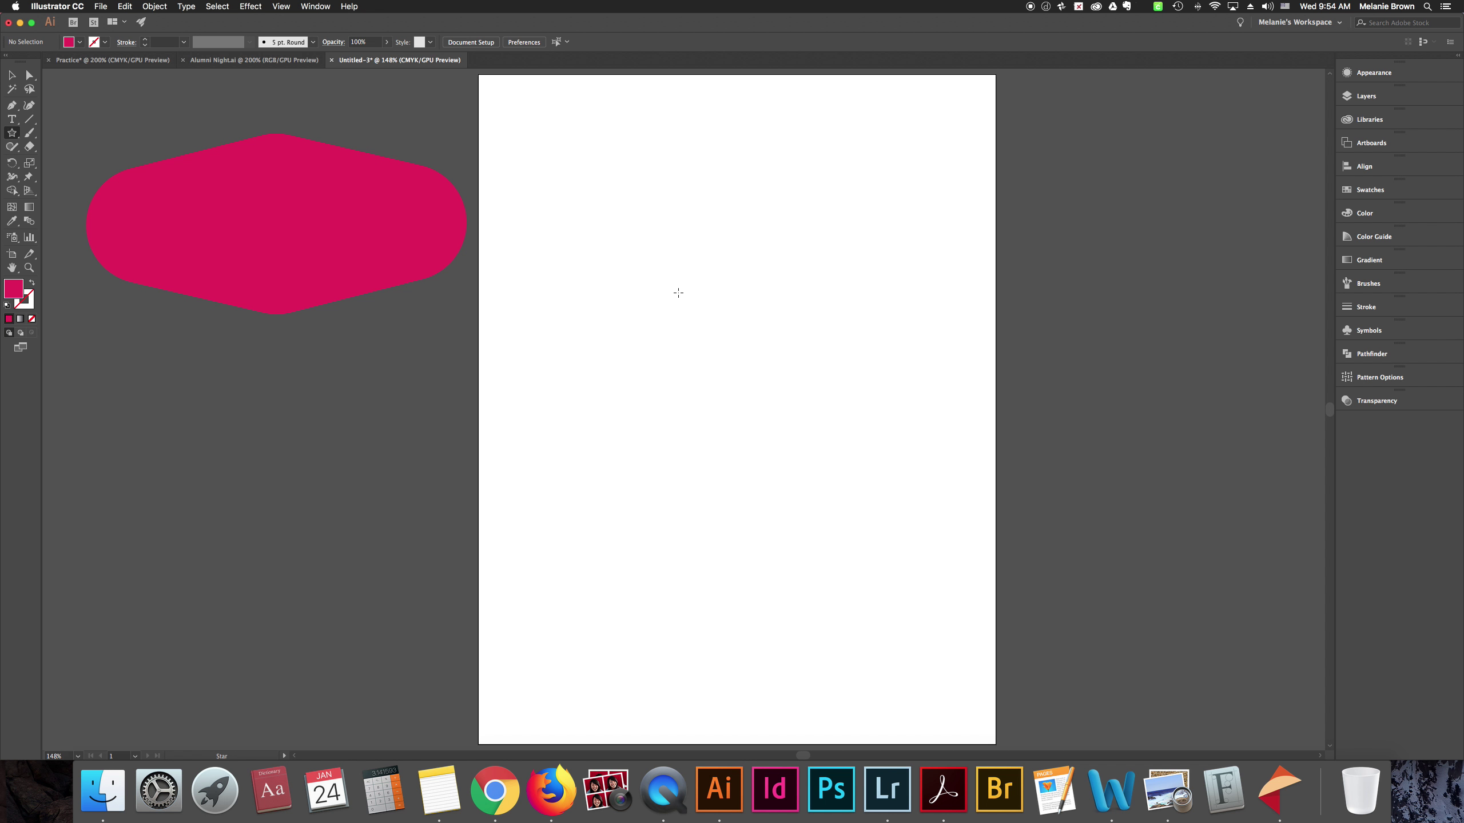
Draw a five-pointed star about 4.44 × 4.36 in on the page, adding and removing points while drawing
key("v")
left_click(16, 135)
left_click_drag(692, 286, 782, 388)
key("Up")
key("Up")
key("Up")
key("Up")
key("Up")
key("Up")
key("Up")
key("Down")
key("Down")
key("Down")
key("Down")
key("Down")
Move the five-pointed star down towards the middle of the page and delete it
left_click(12, 75)
left_click(631, 188)
left_click_drag(715, 246, 760, 359)
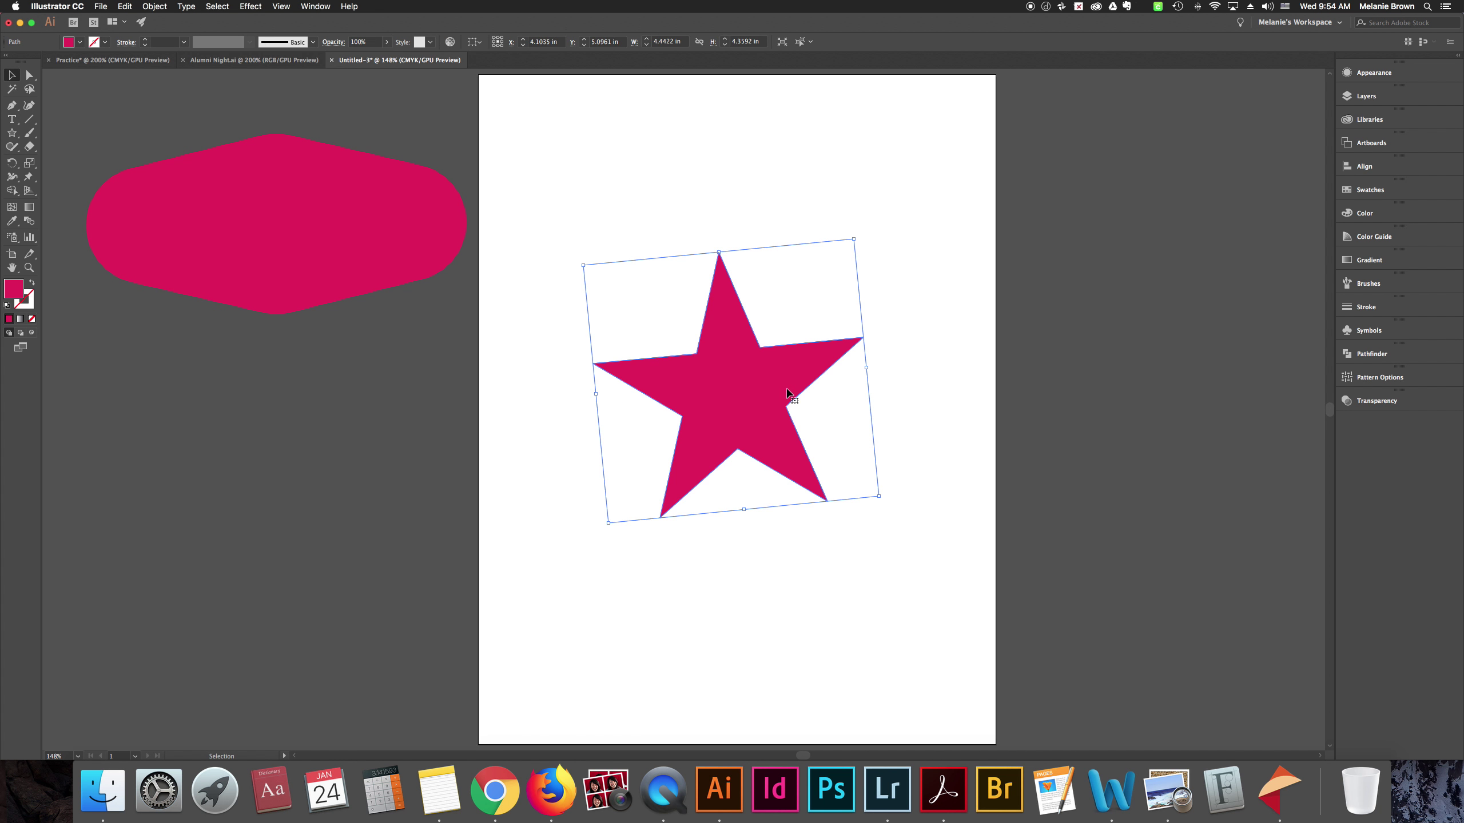
key("Delete")
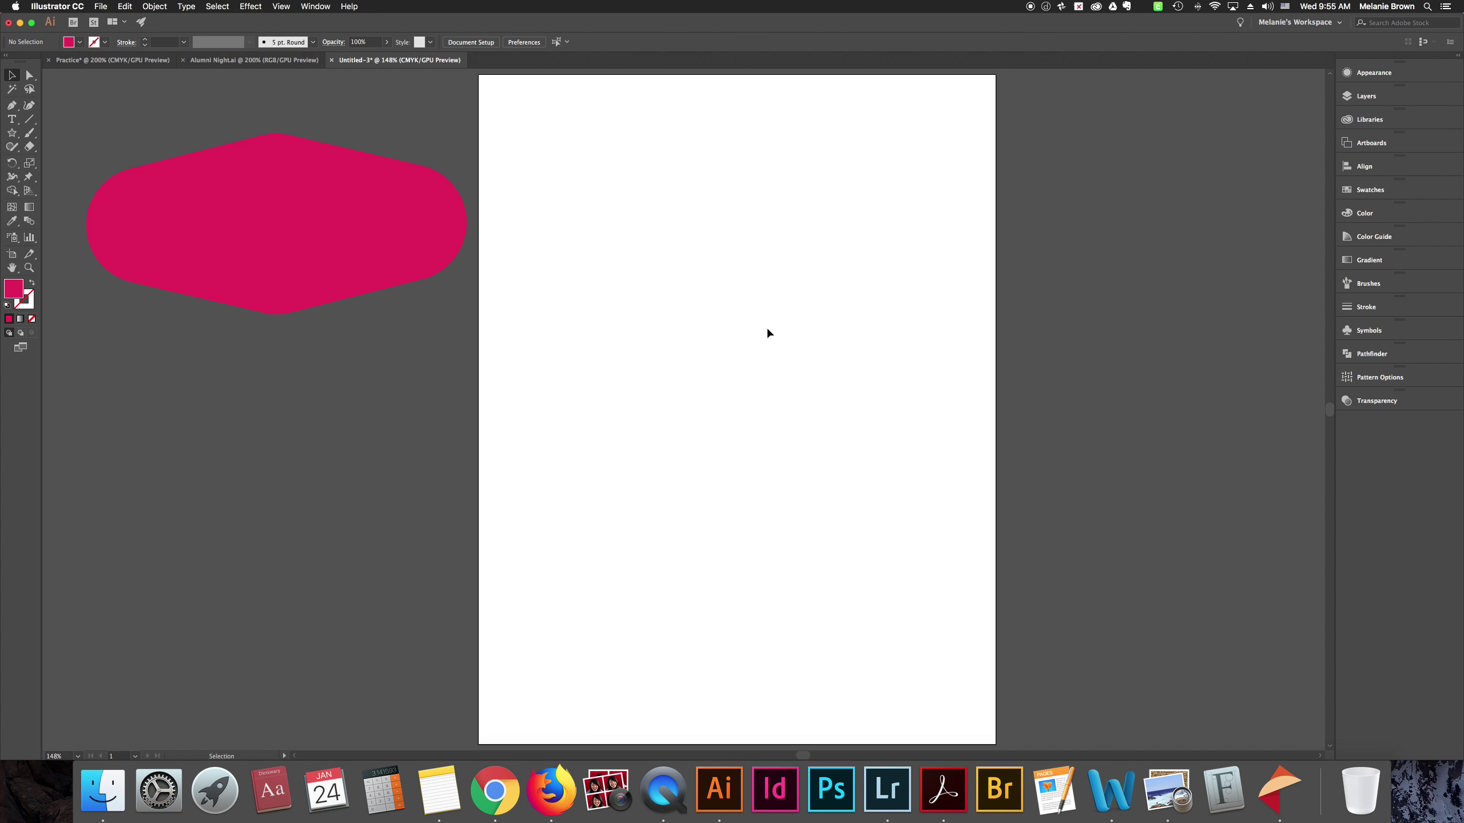
Draw a five-pointed star in the page's upper left and a 13-pointed star about 4.04 × 4.07 in below it
left_click(11, 133)
left_click_drag(628, 237, 711, 305)
left_click_drag(759, 408, 829, 504)
key("Up")
key("Up")
key("Up")
key("Up")
key("Up")
key("Up")
key("Up")
key("Up")
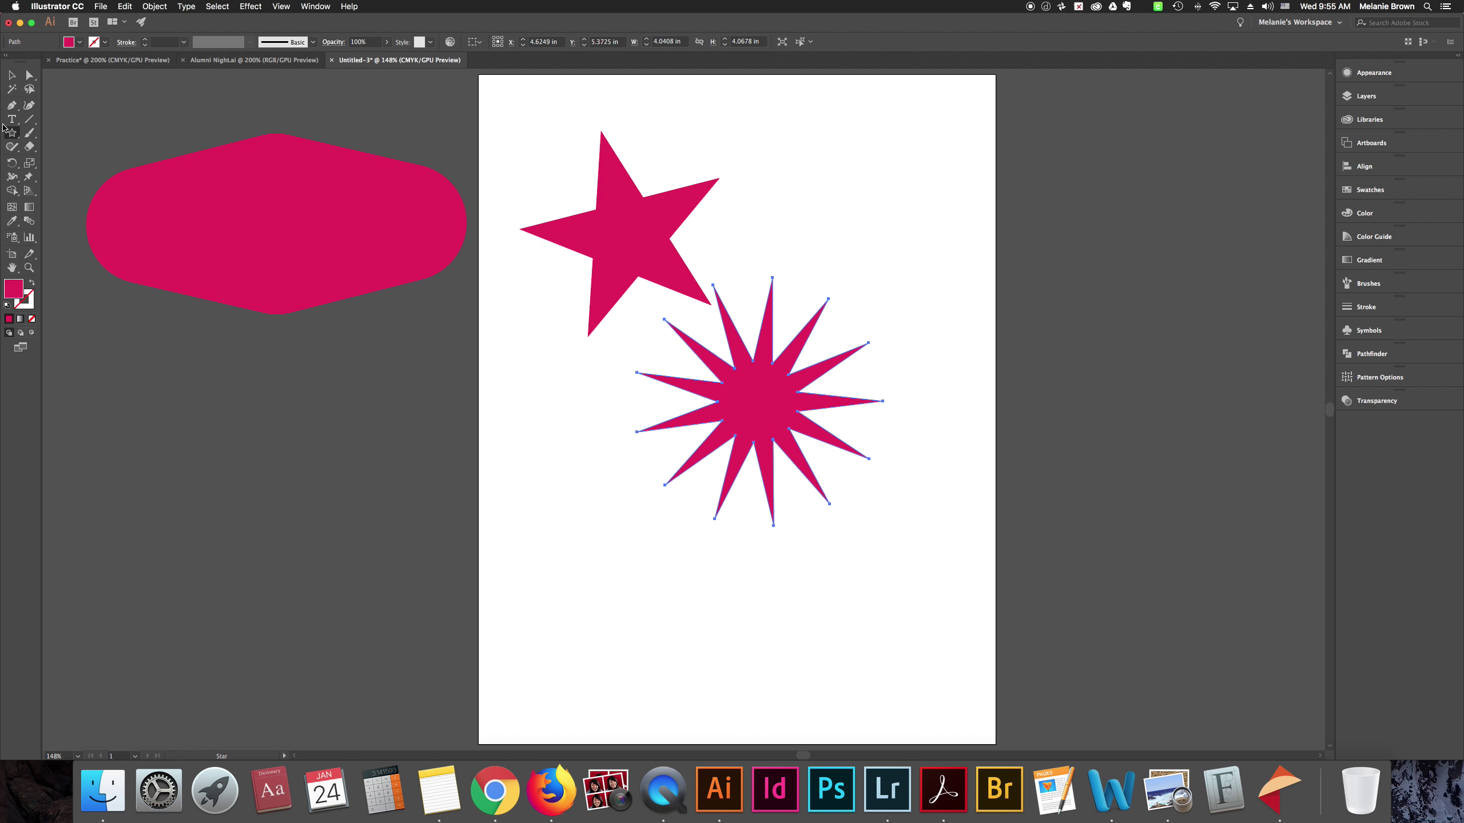
Move the 13-pointed star up and to the right, and delete both stars
left_click(11, 75)
left_click_drag(780, 406, 859, 268)
left_click(619, 236)
left_click_drag(532, 118, 913, 399)
key("Delete")
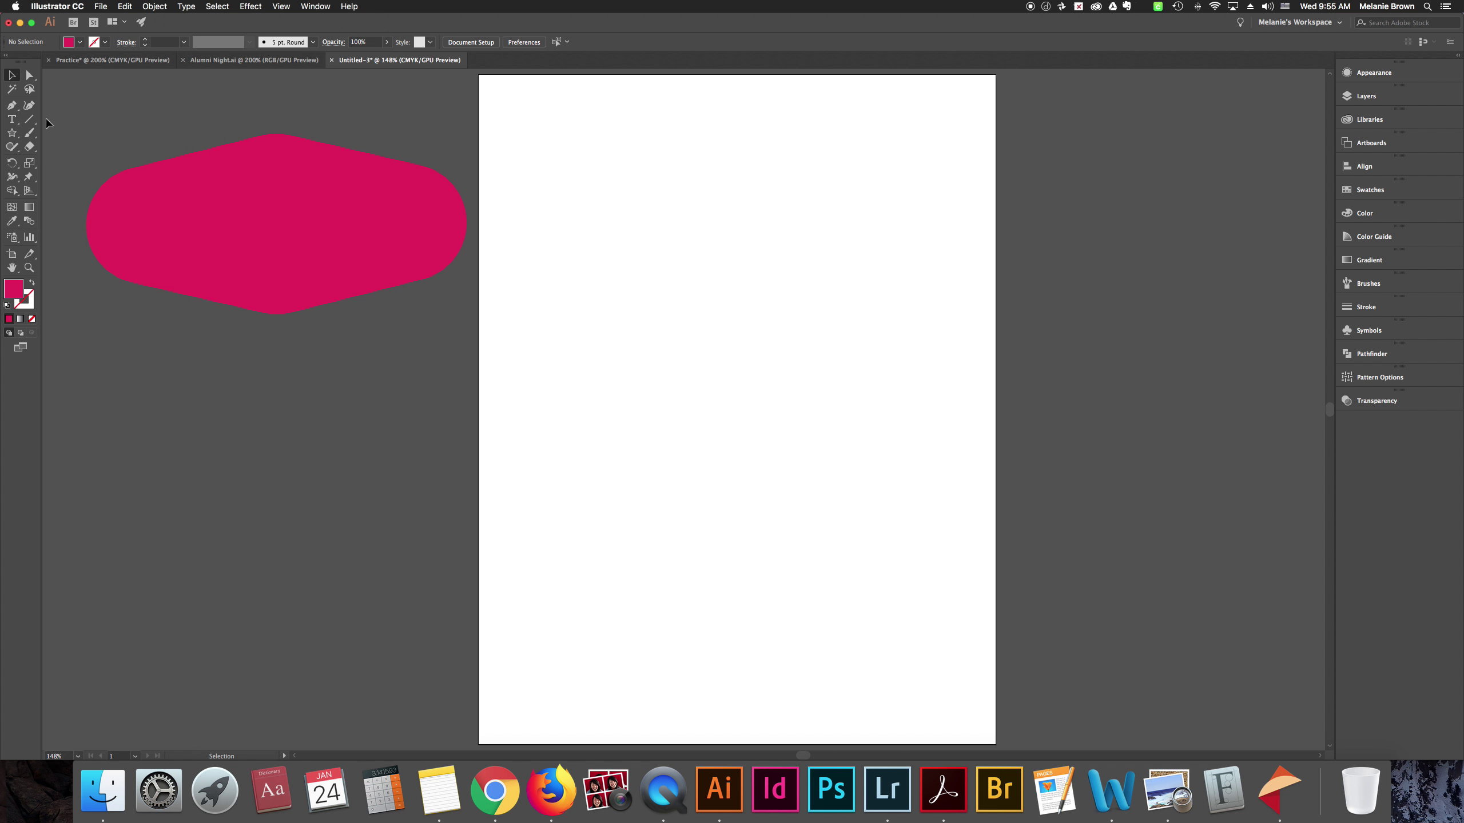
Move the rounded hexagon from beside the page onto the page's upper half
left_click(13, 134)
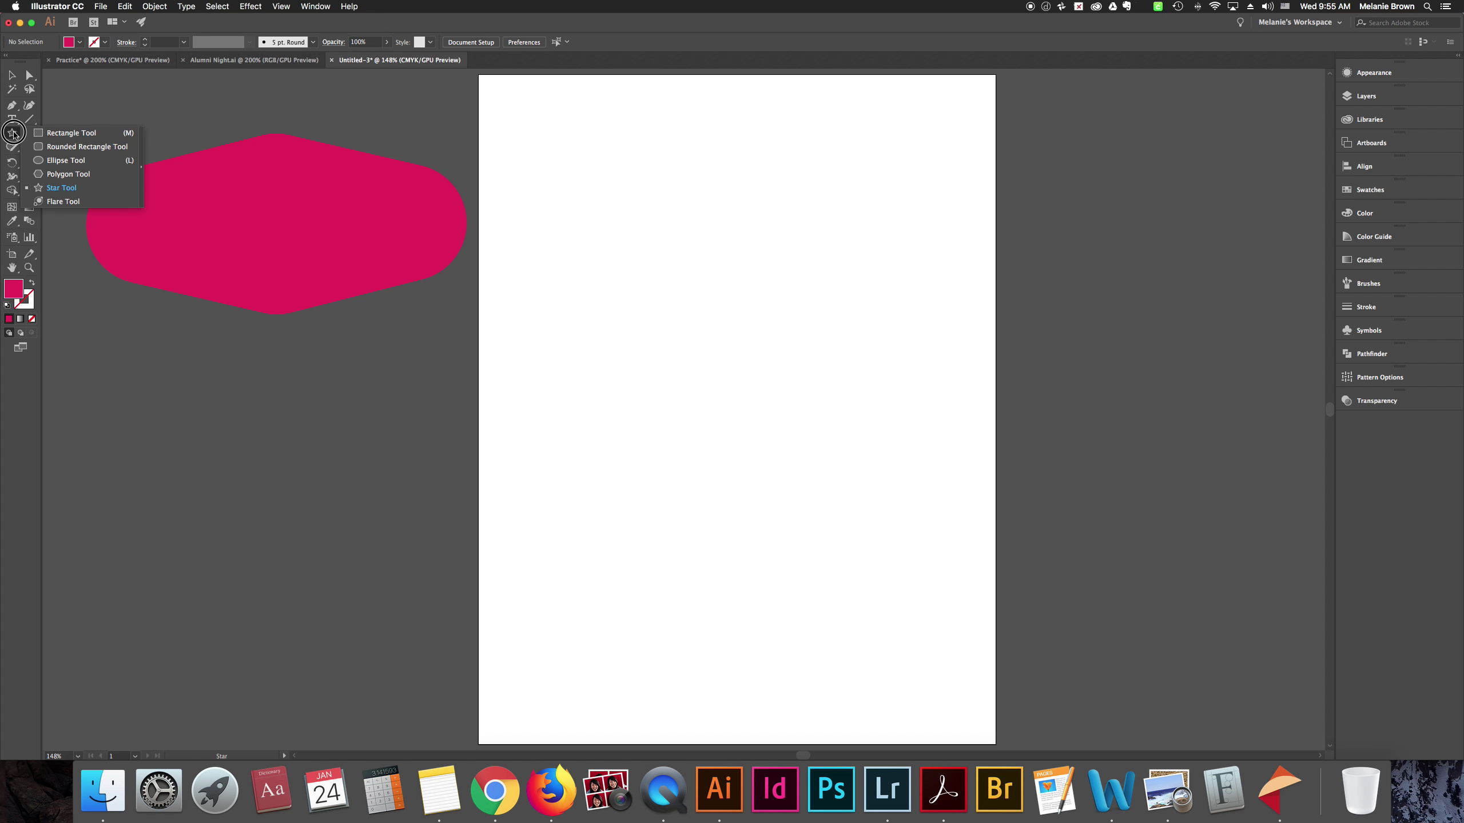
left_click(64, 203)
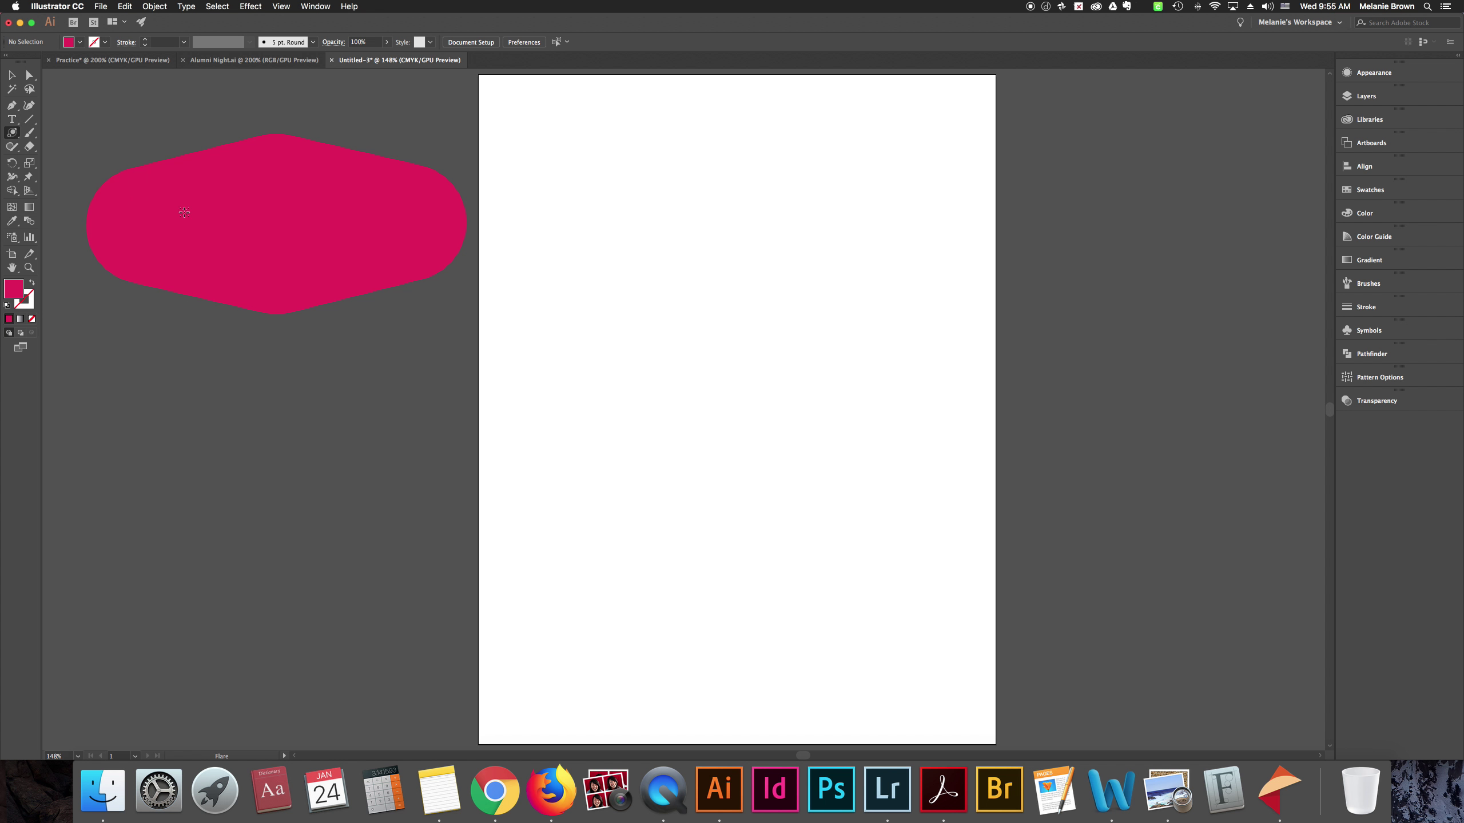
key("v")
left_click_drag(213, 203, 673, 308)
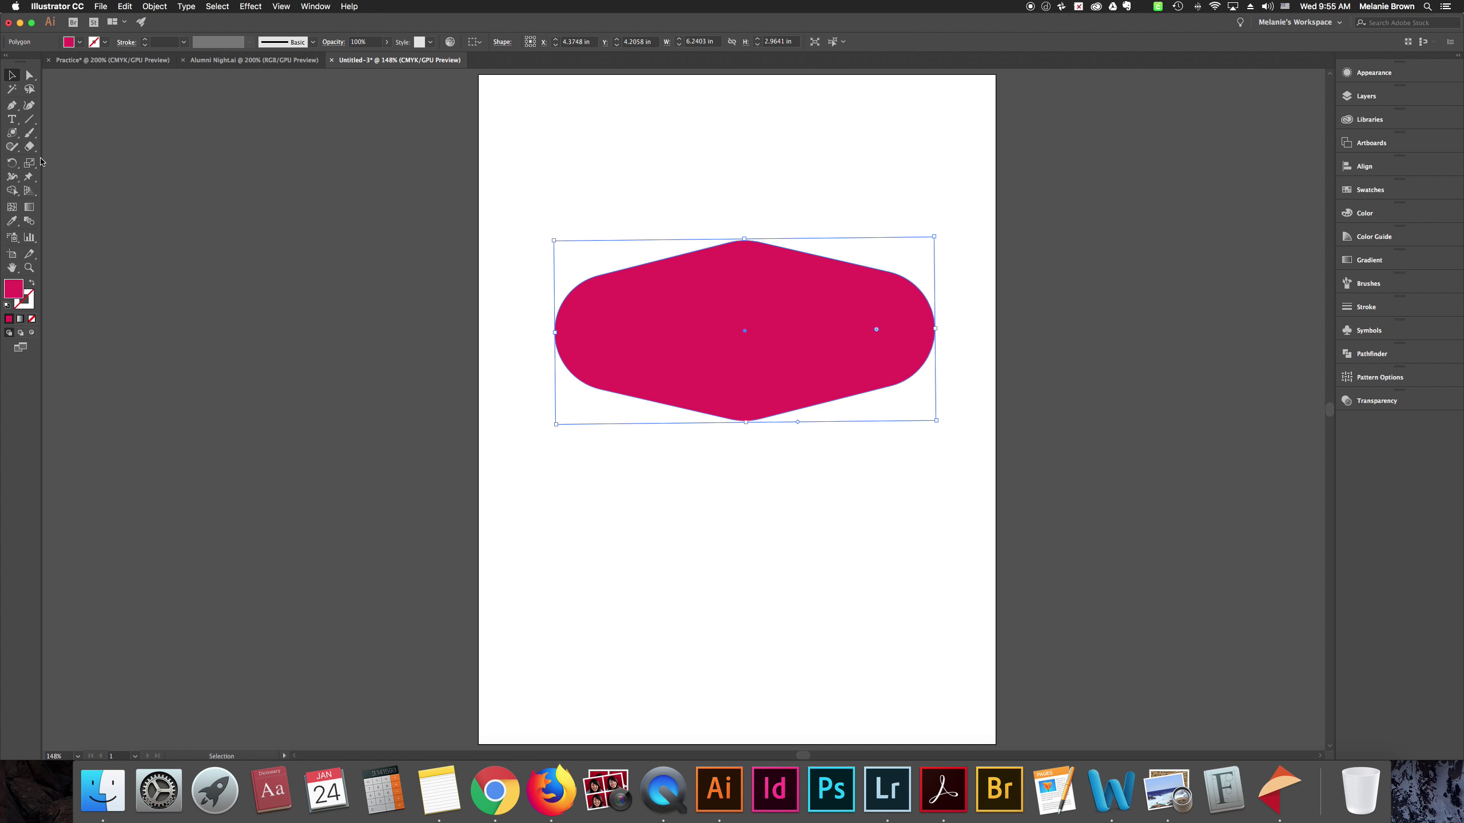
Draw a flare about 2.10 in wide over the upper left of the hexagon with the Flare tool
left_click_drag(11, 133, 64, 203)
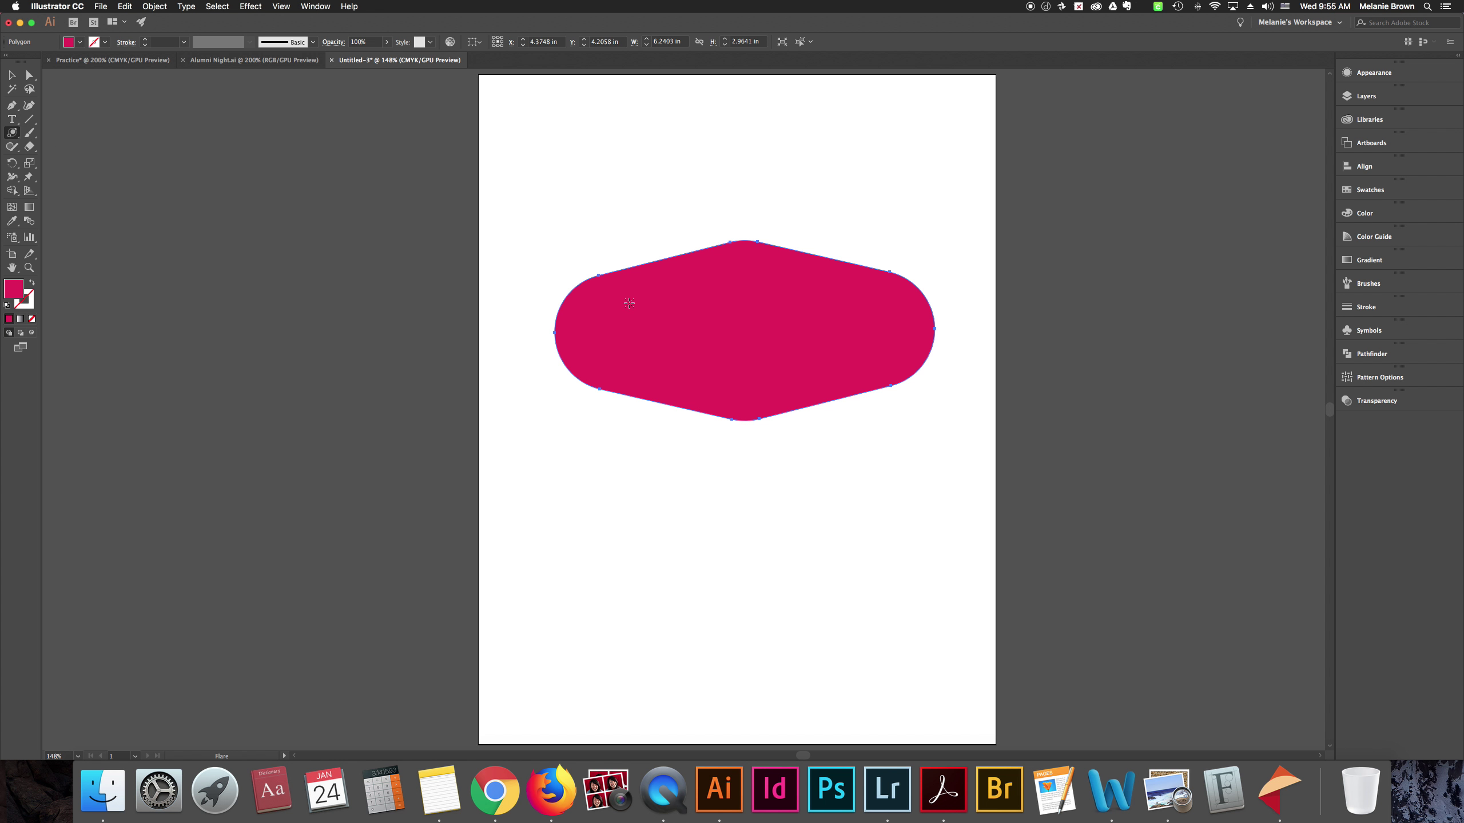
left_click_drag(616, 298, 625, 327)
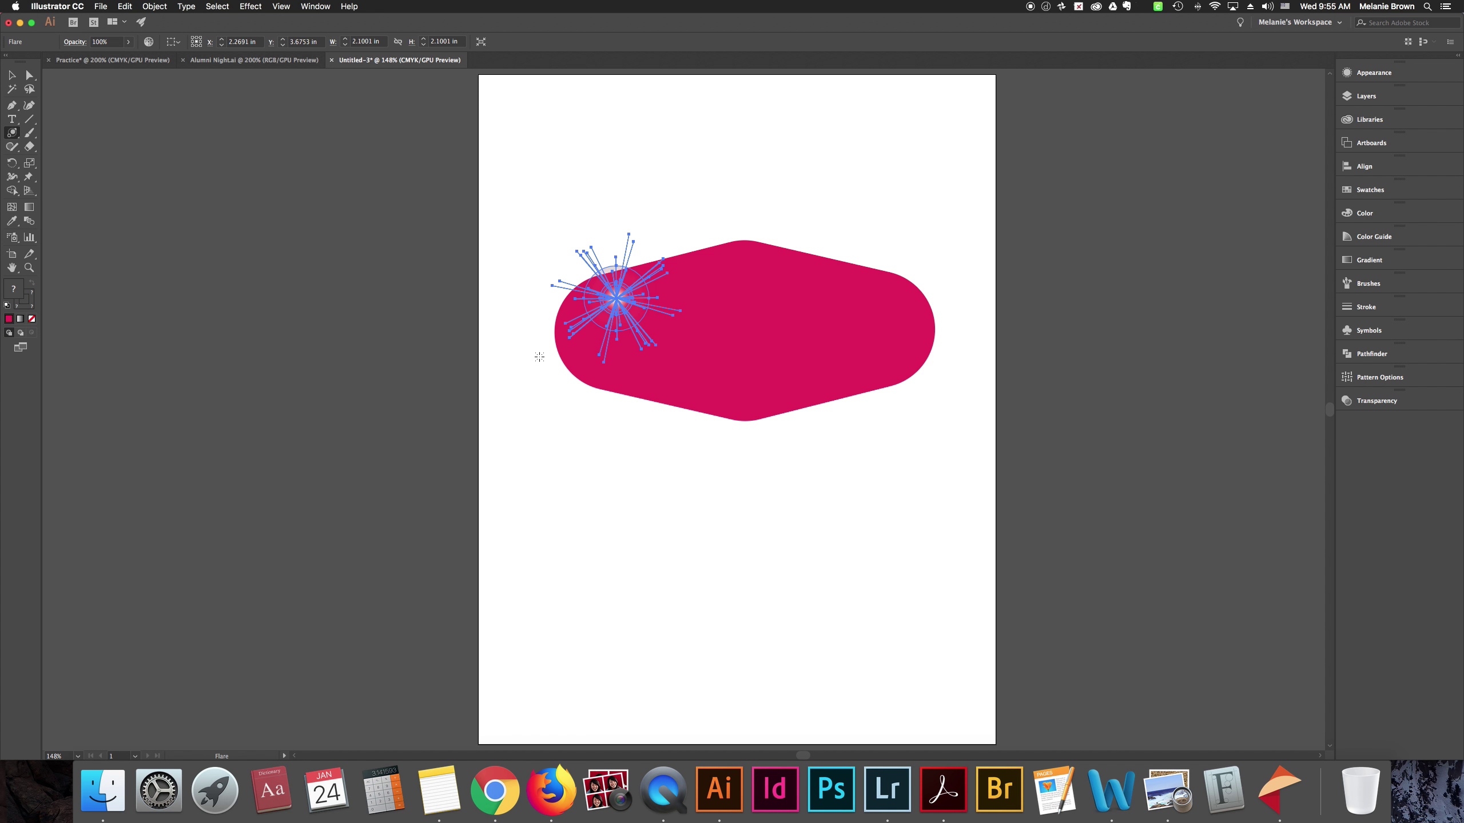
key("v")
left_click(391, 229)
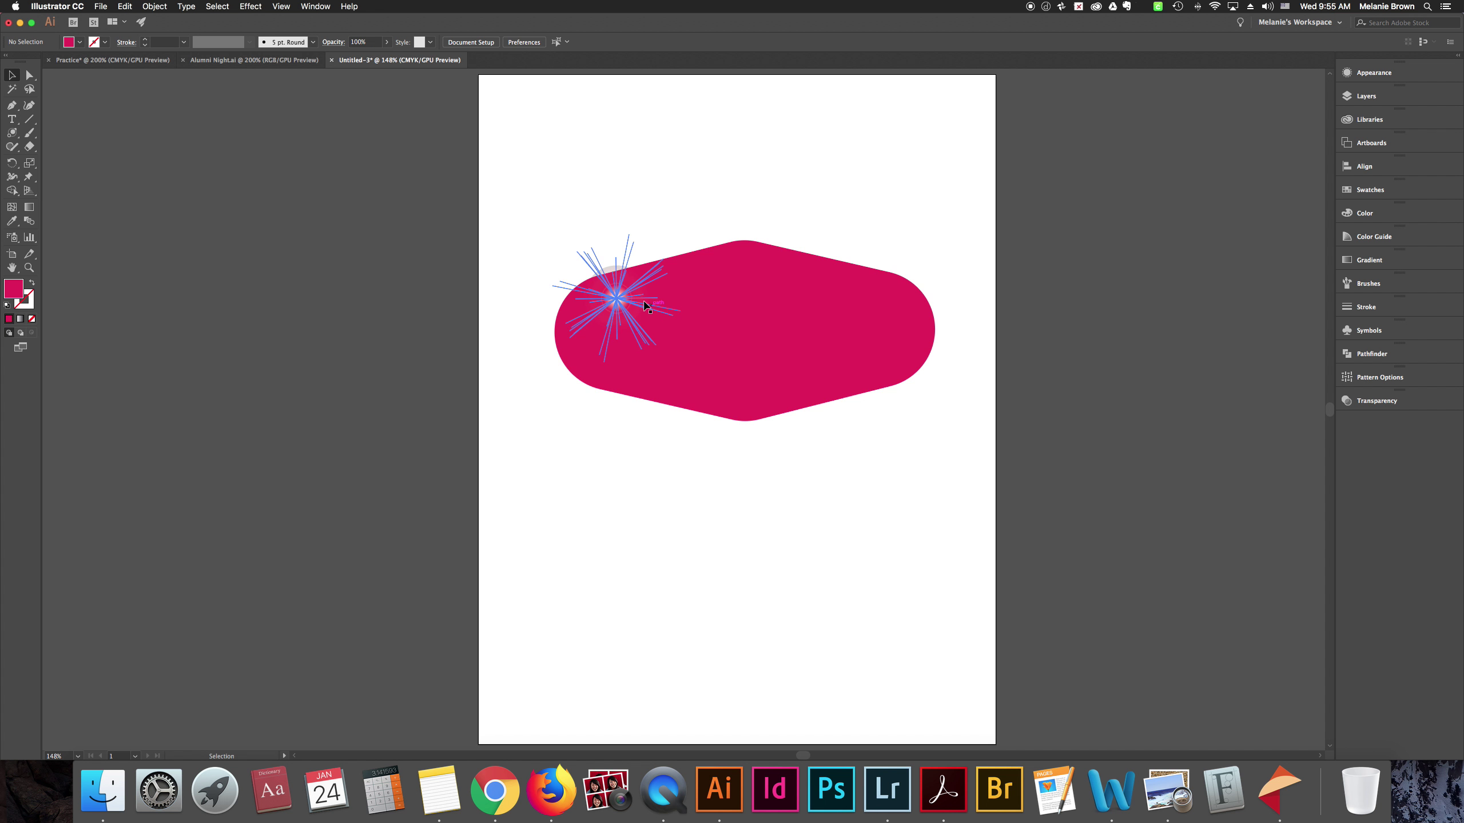
Move the flare inside the hexagon's left part, level with the hexagon's centre
left_click_drag(615, 298, 631, 337)
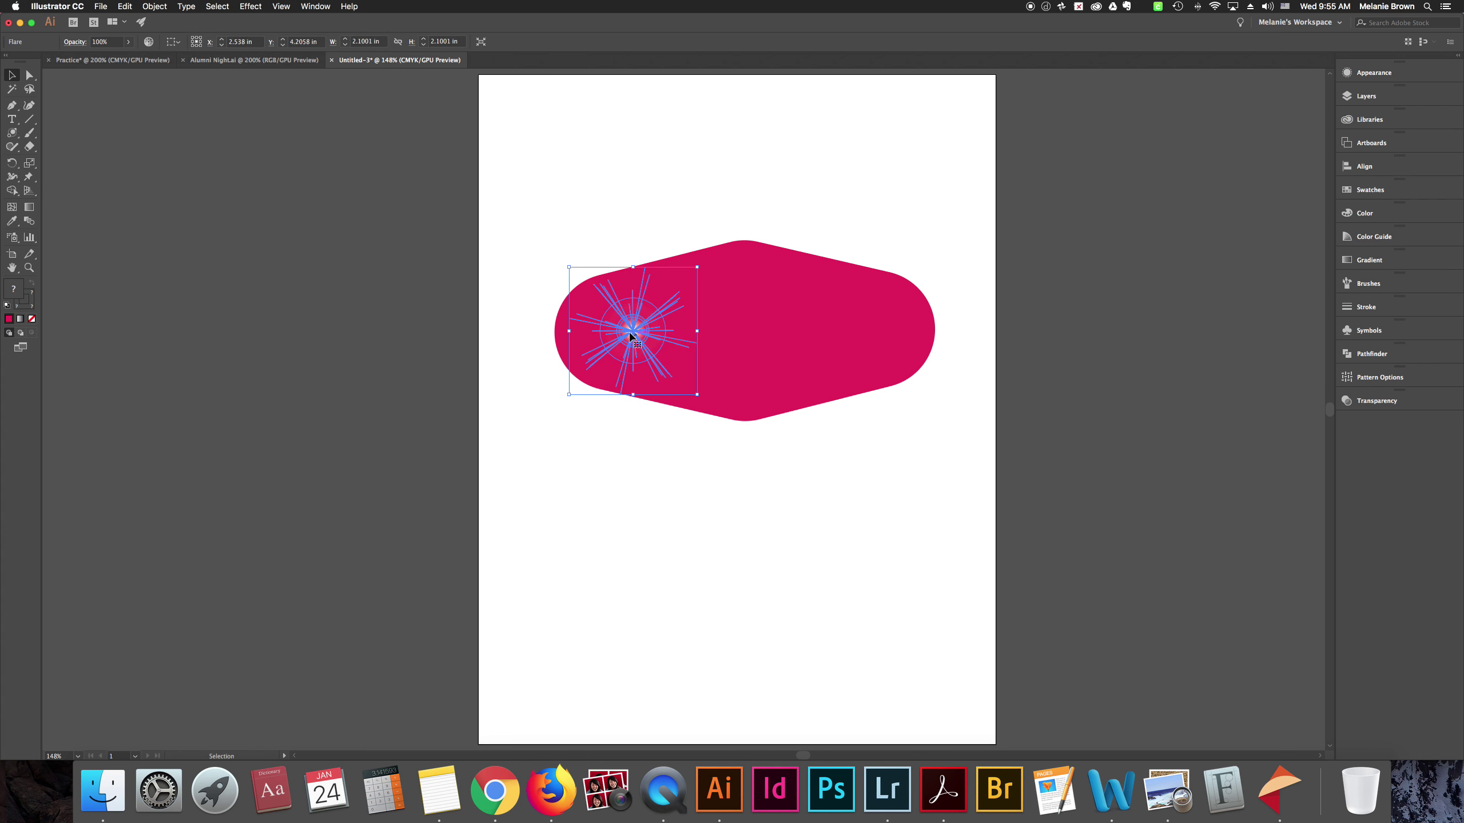
left_click(392, 298)
left_click(625, 379)
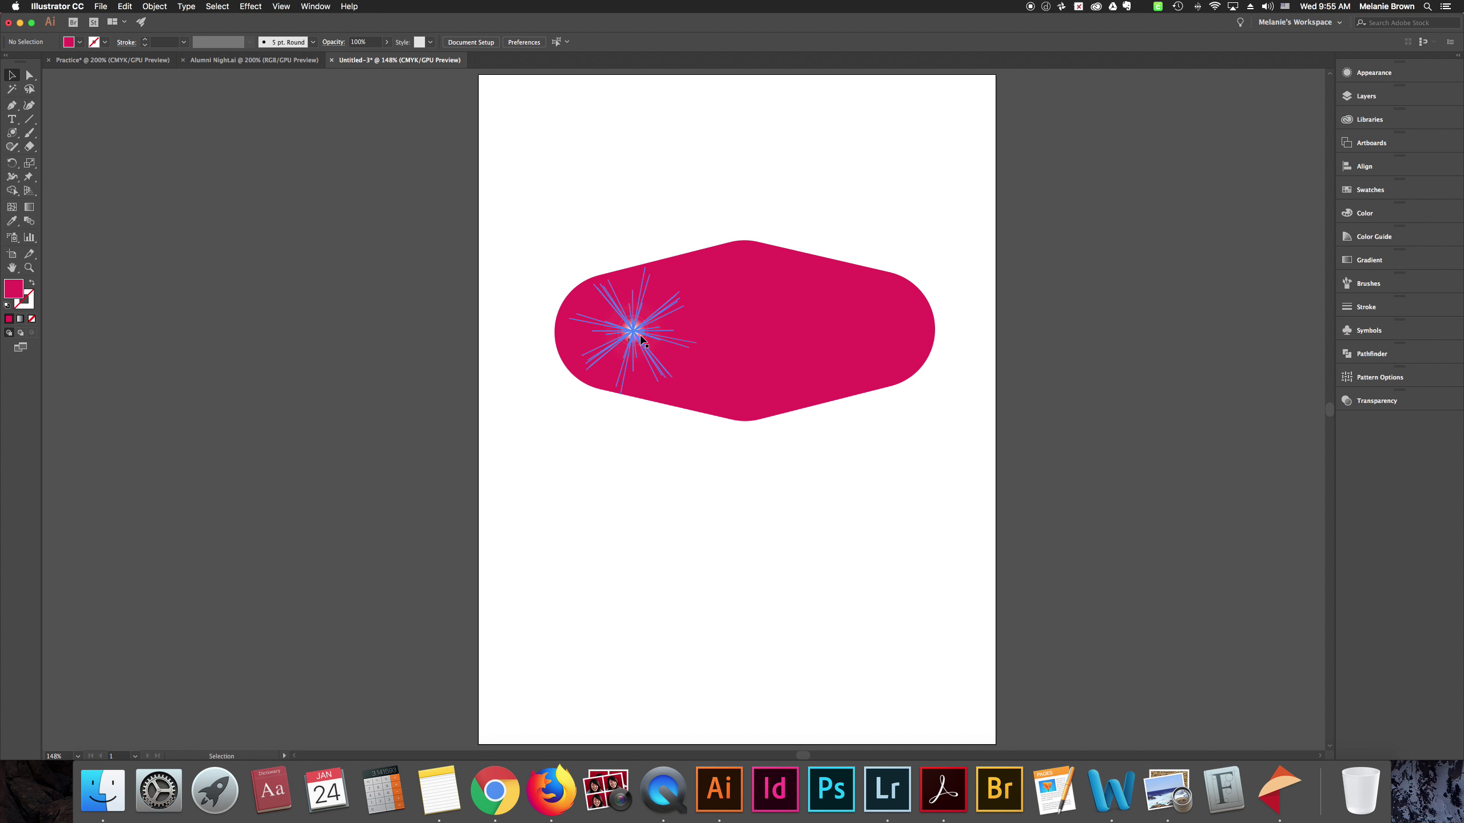
left_click_drag(625, 378, 641, 378)
left_click(350, 365)
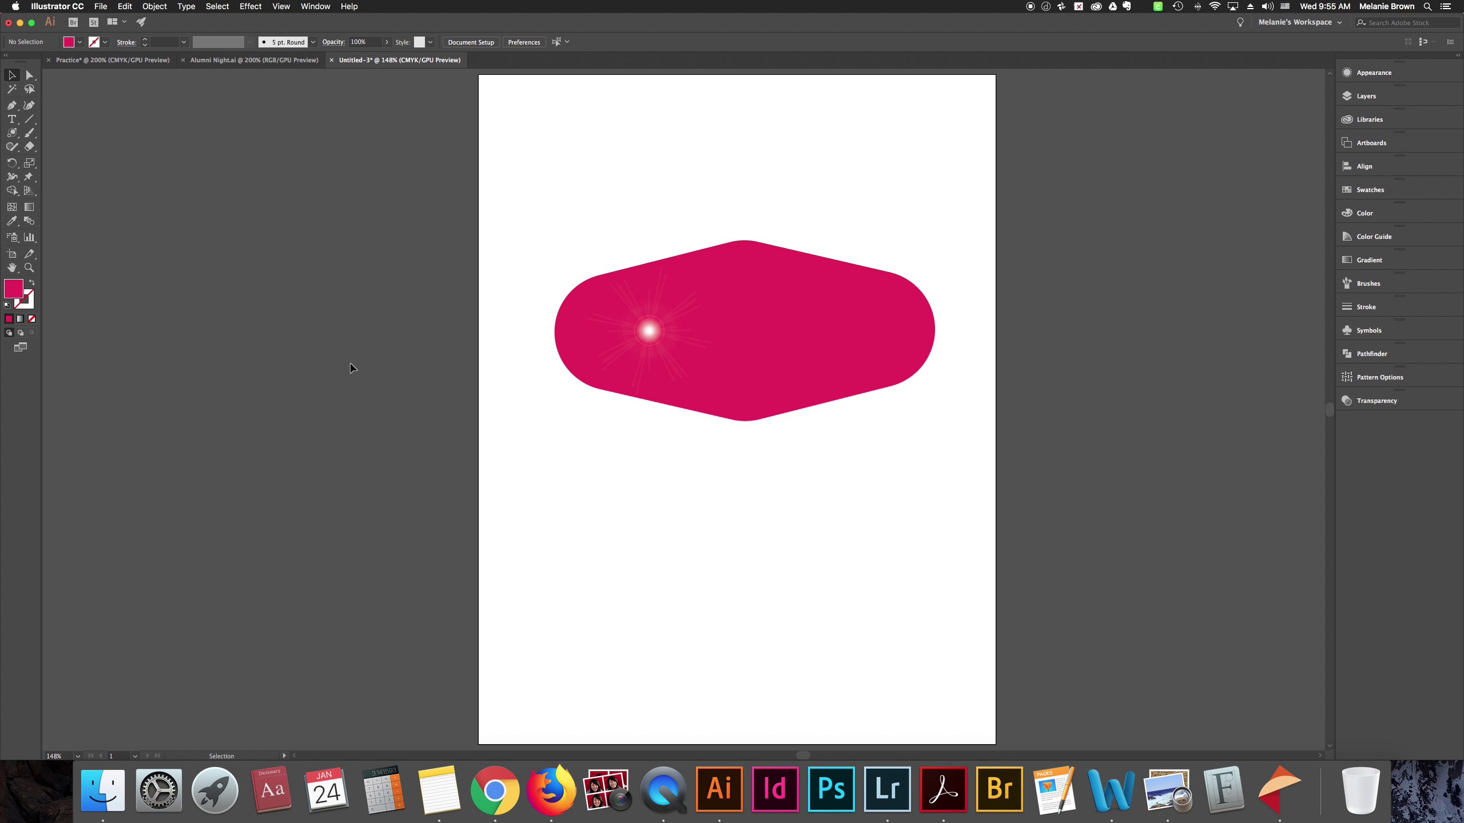
Copy the flare to the hexagon's right part at the same height as the original
left_click(648, 334)
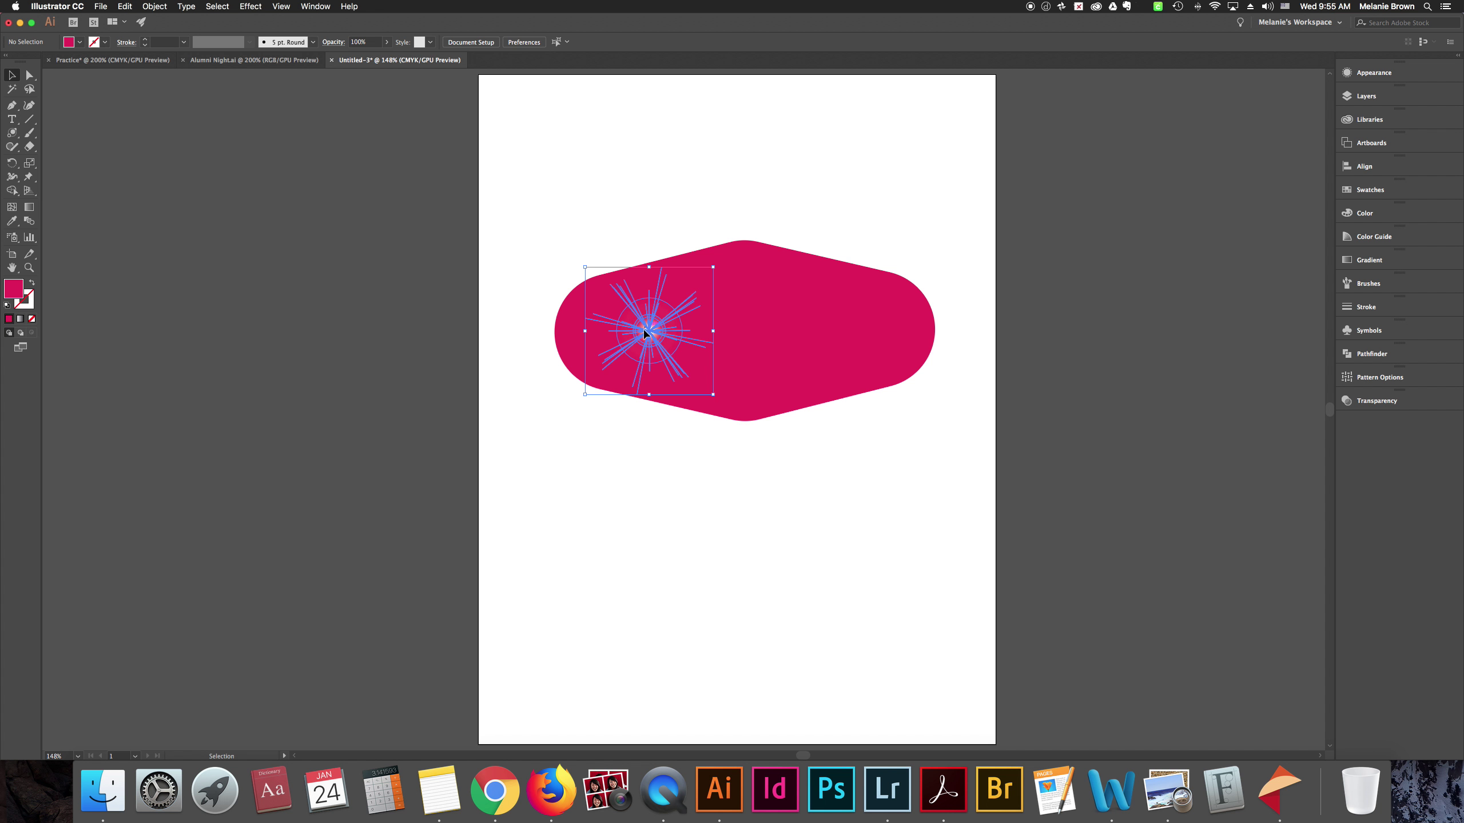
left_click_drag(662, 344, 853, 345)
left_click(857, 511)
left_click(846, 452)
left_click(818, 465)
left_click(847, 472)
left_click(815, 340)
key("Delete")
left_click_drag(815, 341, 852, 329)
left_click(874, 464)
left_click(897, 454)
left_click(852, 330)
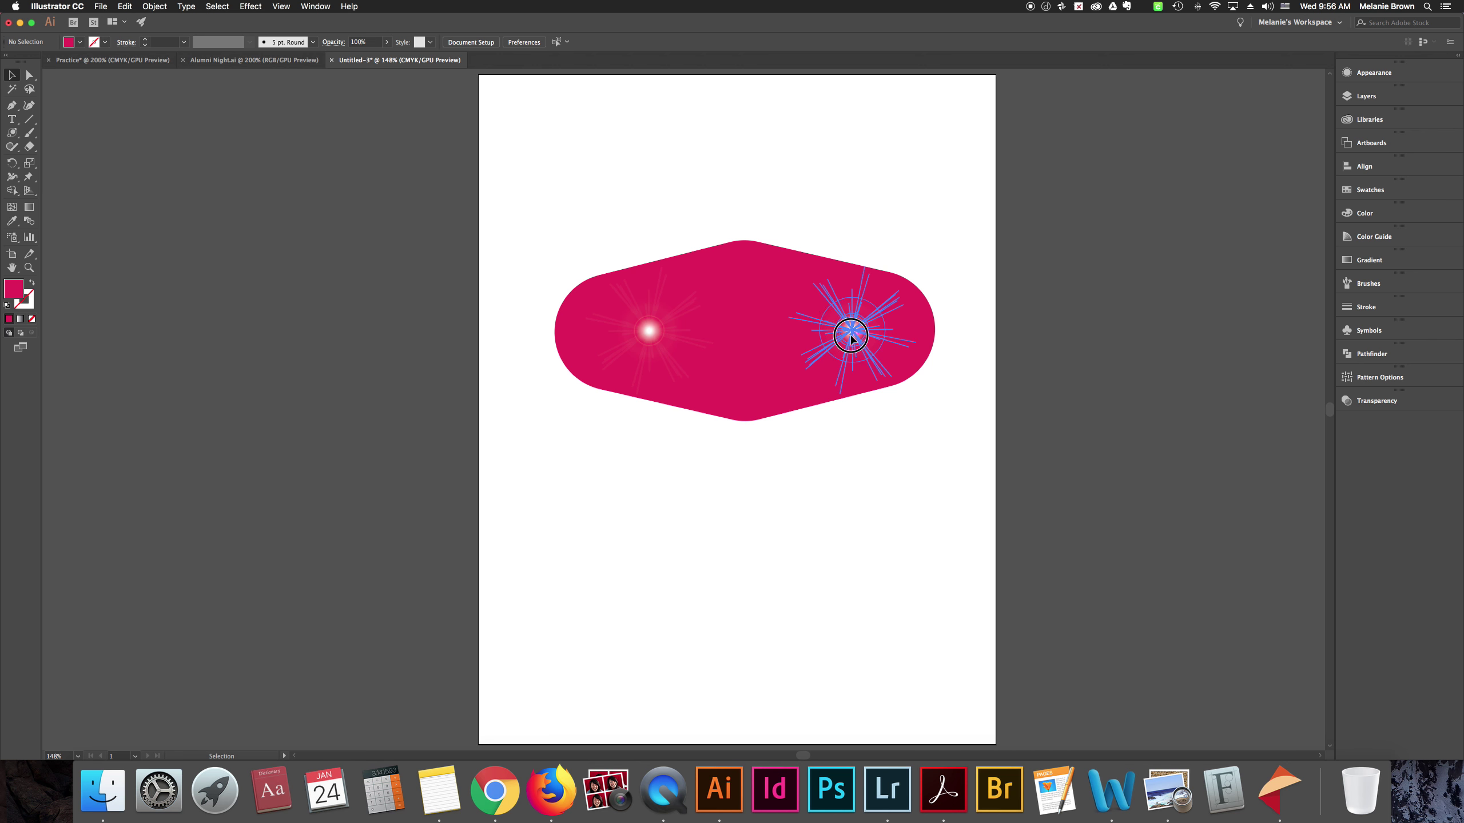
Examine the two flares on the hexagon at 300% and return to the full-page view
left_click(873, 488)
key("super+equal")
key("super+equal")
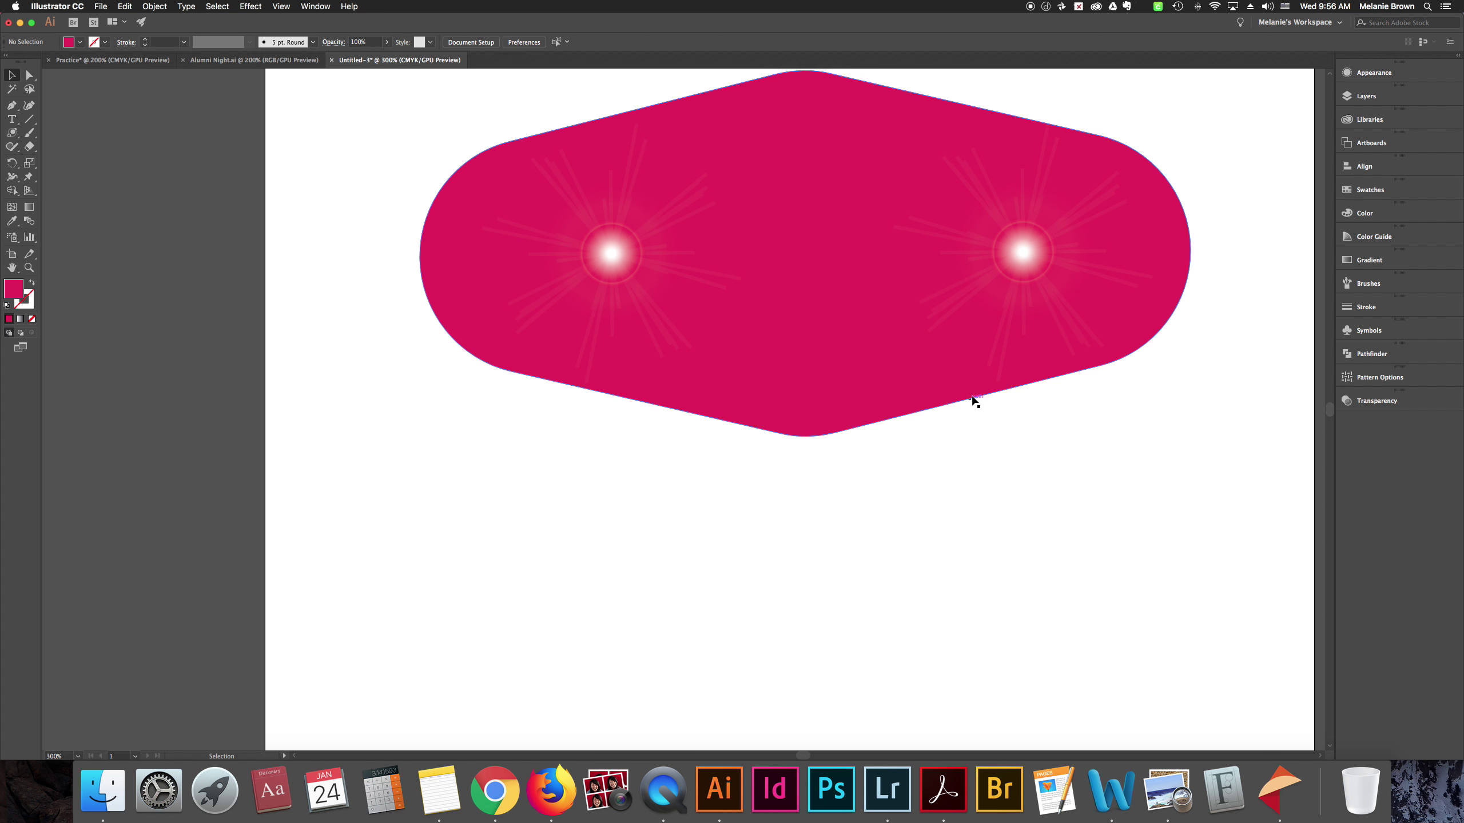
scroll(973, 398, "right", 5)
scroll(974, 399, "up", 2)
scroll(974, 402, "up", 1)
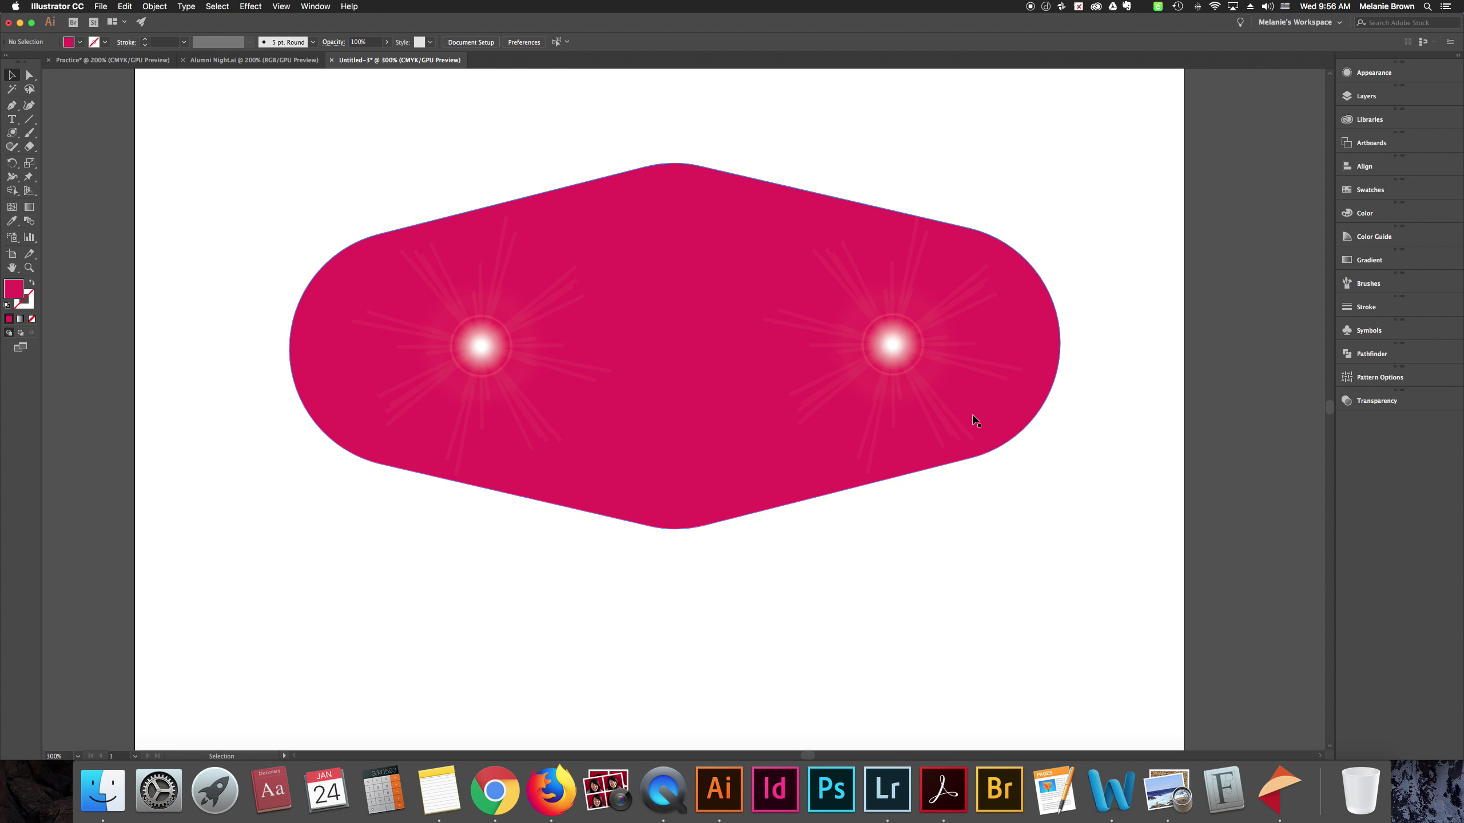
left_click(968, 462)
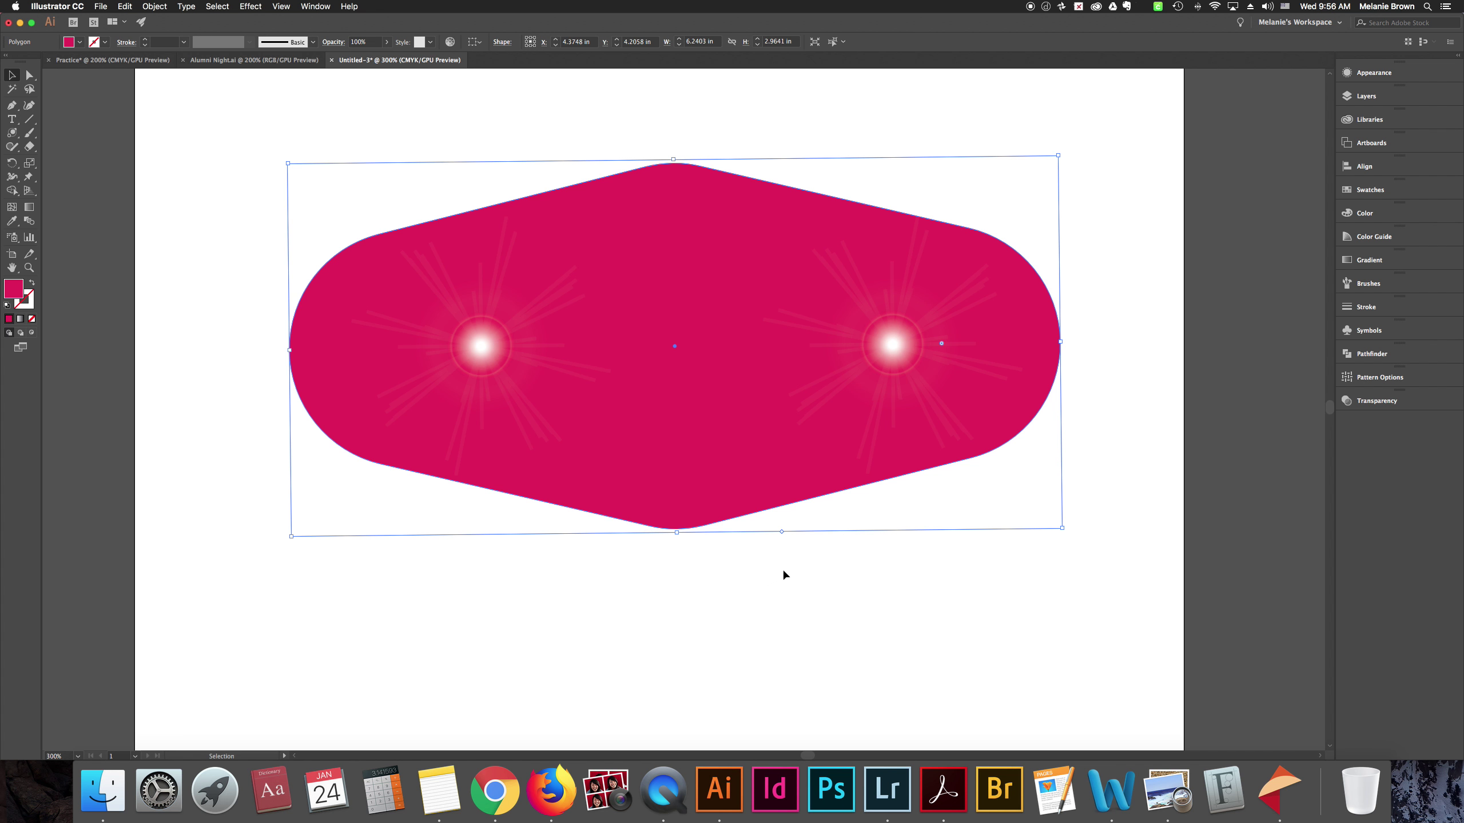
left_click(1128, 172)
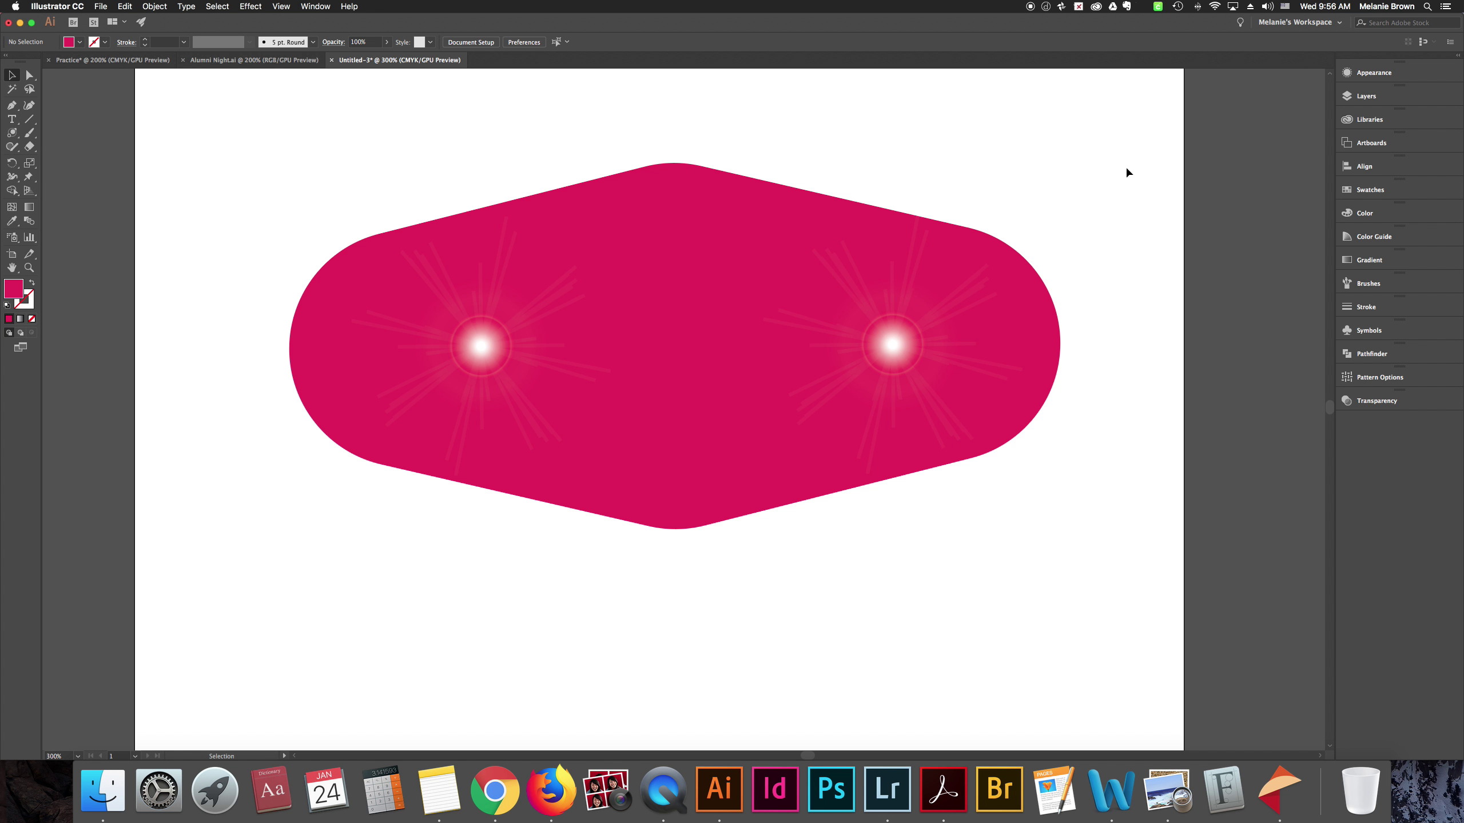
key("super+0")
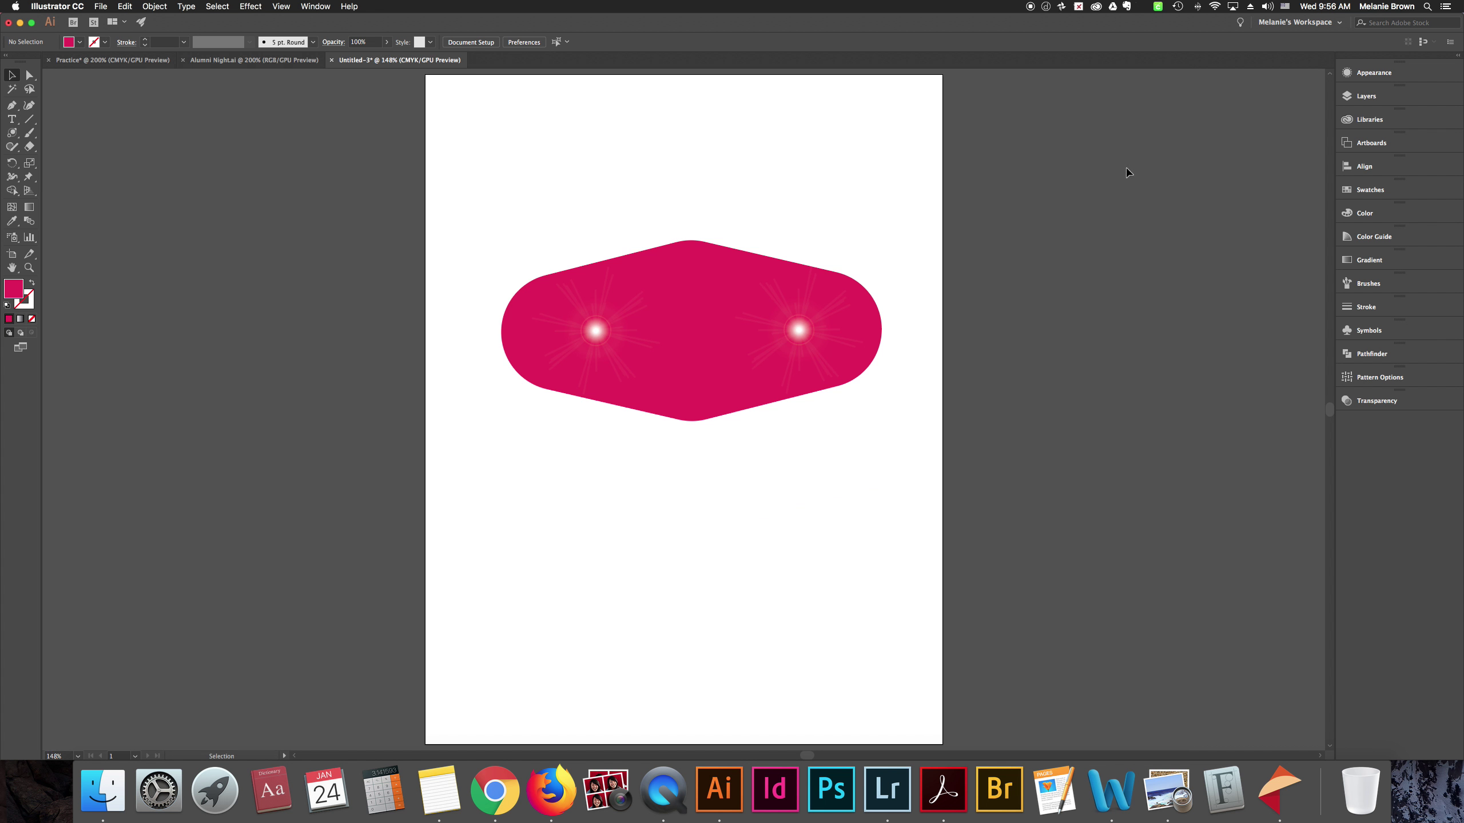
Move both flares inward so they sit closer together around the hexagon's centre
left_click(596, 330)
left_click(733, 369)
left_click(818, 455)
left_click(799, 330)
left_click_drag(799, 330, 761, 331)
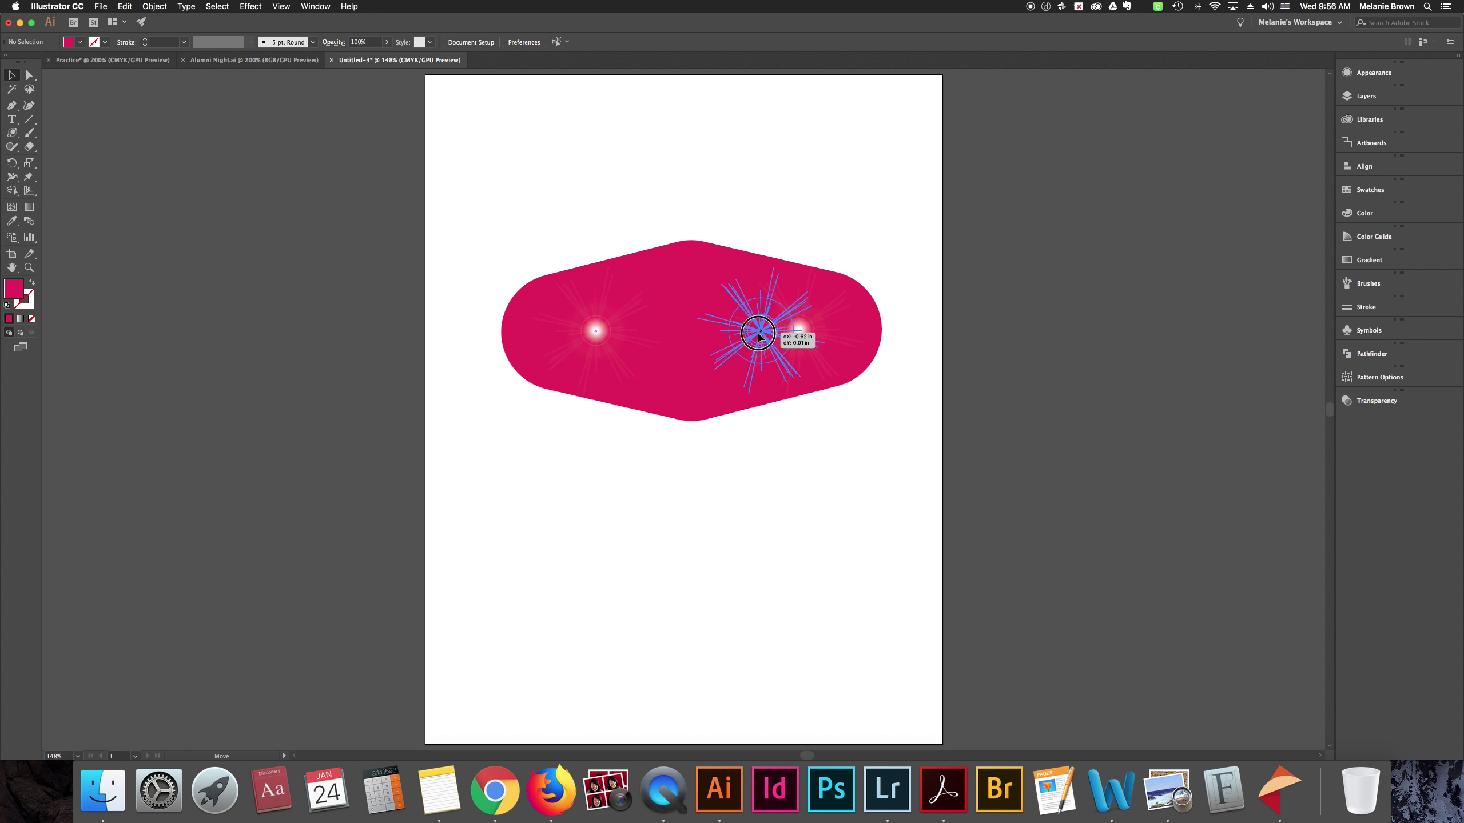
left_click_drag(596, 331, 633, 331)
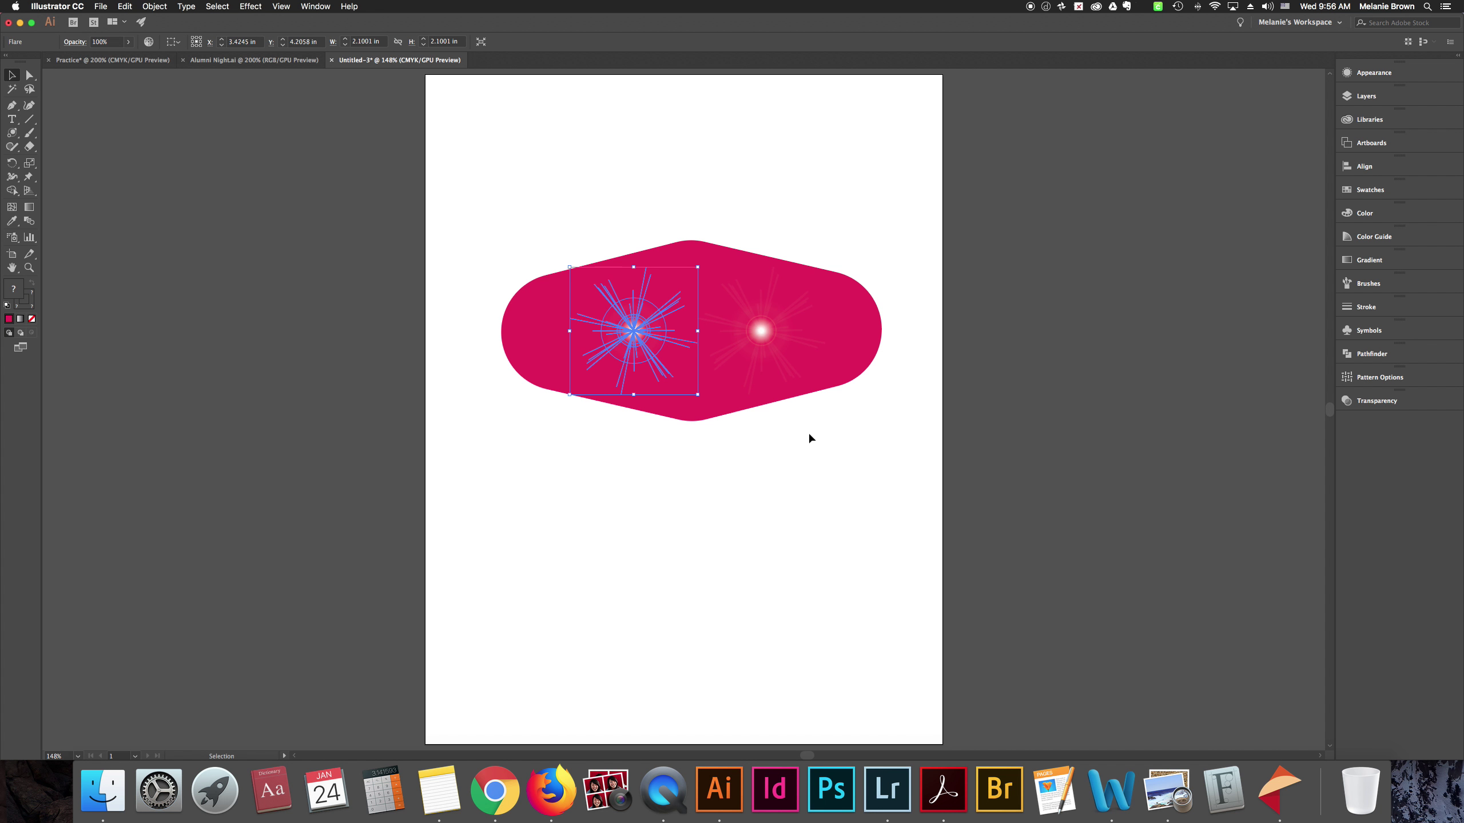
left_click(821, 454)
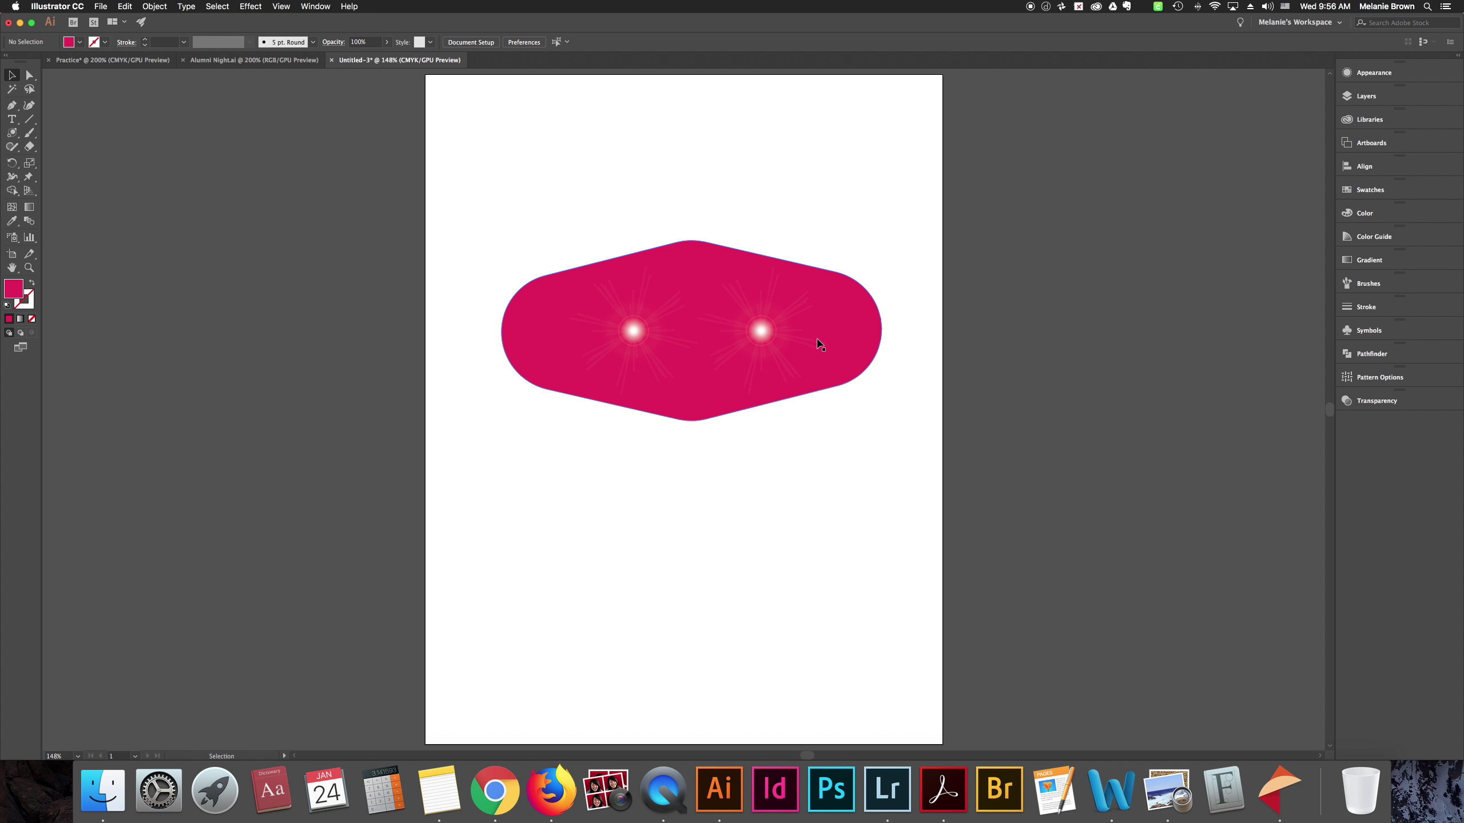
Delete the rounded hexagon together with its two flares, and switch the shape tool back to Rectangle
left_click(13, 132)
left_click(72, 133)
left_click(11, 77)
left_click_drag(534, 222, 835, 432)
left_click_drag(831, 382, 402, 247)
key("Delete")
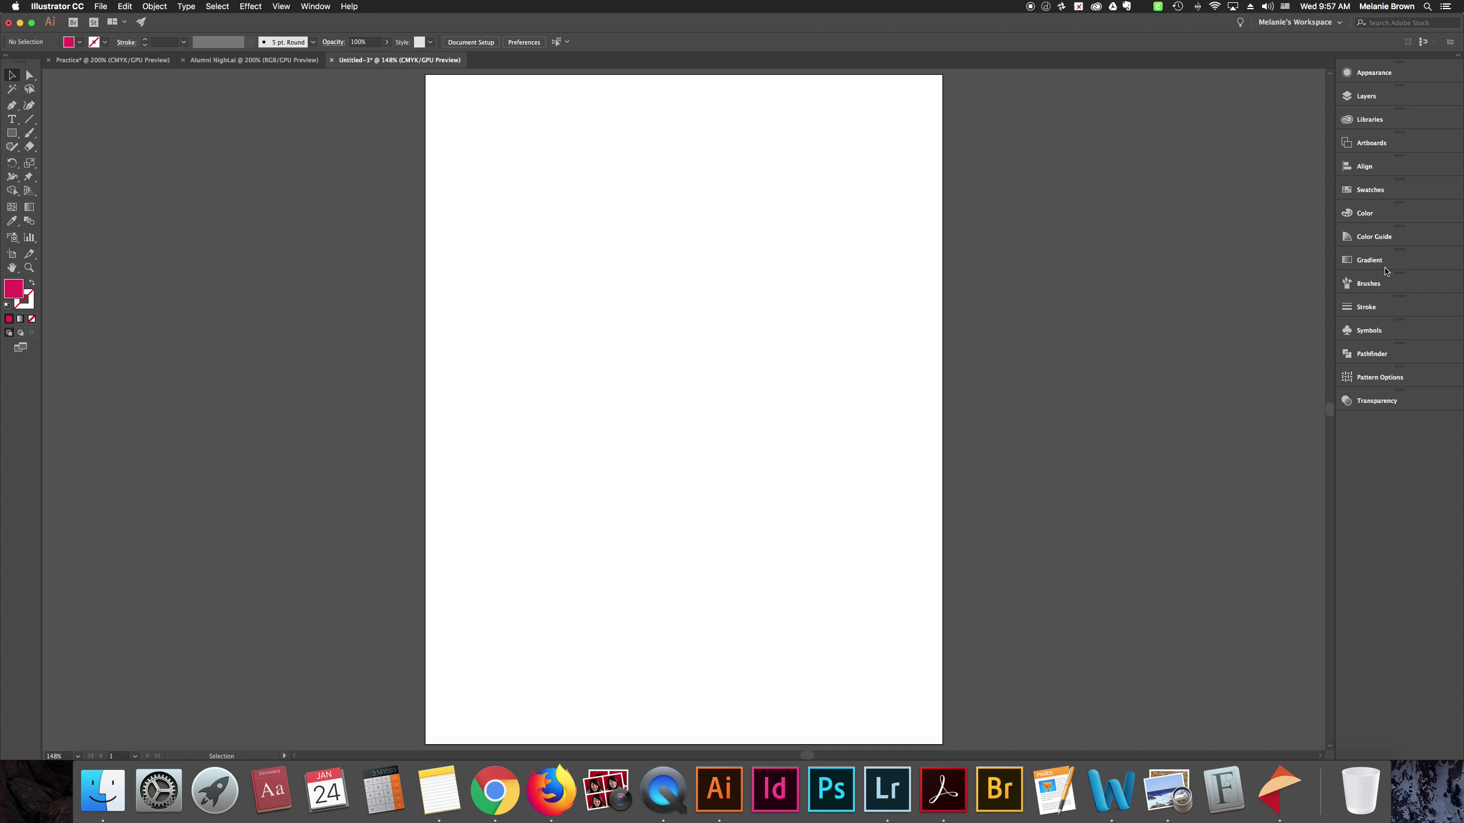
Open the Transparency panel and float it beside the upper right of the page
left_click(1378, 400)
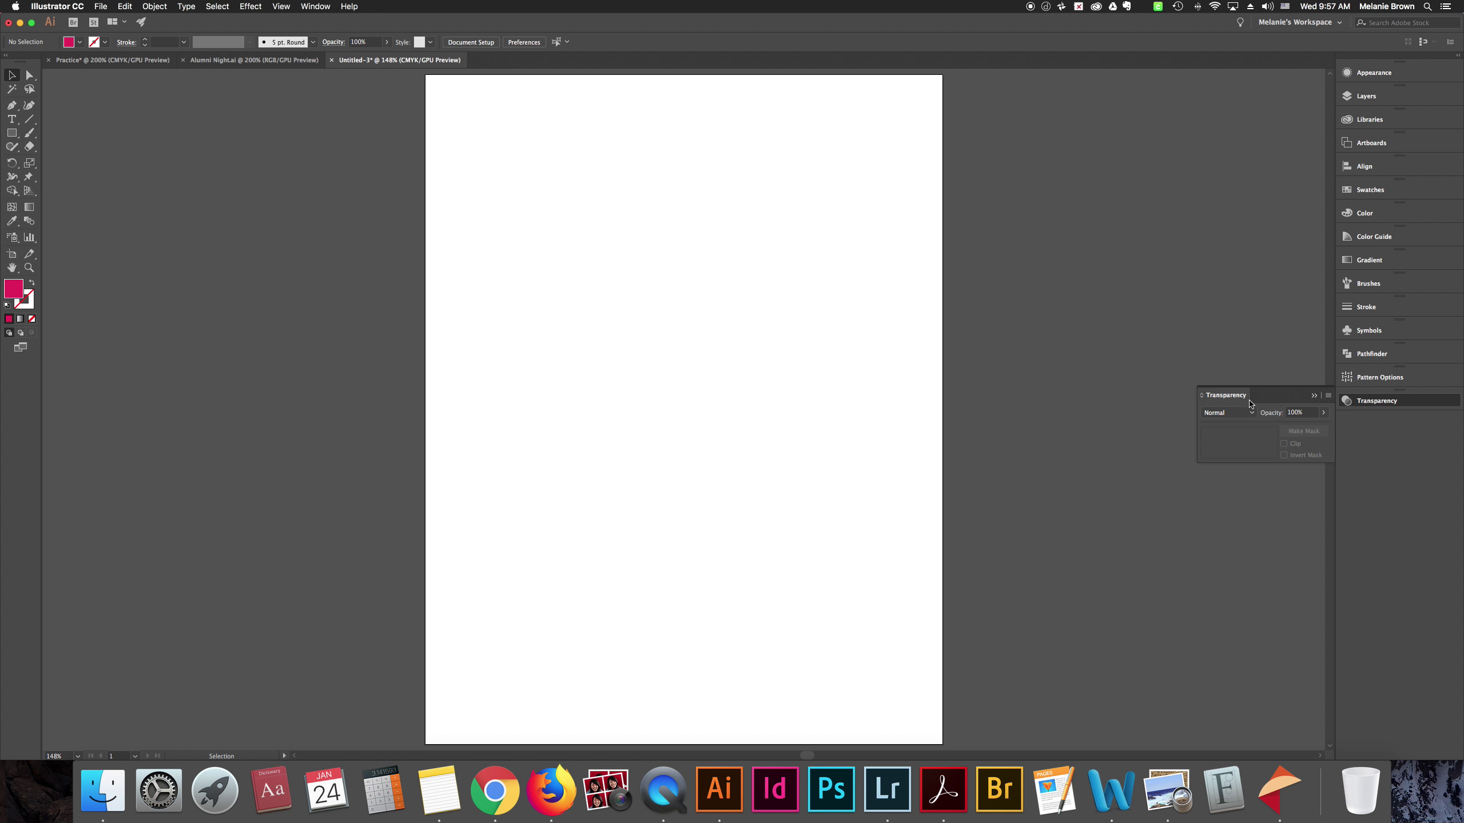
left_click_drag(1264, 394, 1041, 131)
Set the fill colour to blue with C 86%, M 76%, Y 0% and K 0%
left_click(11, 133)
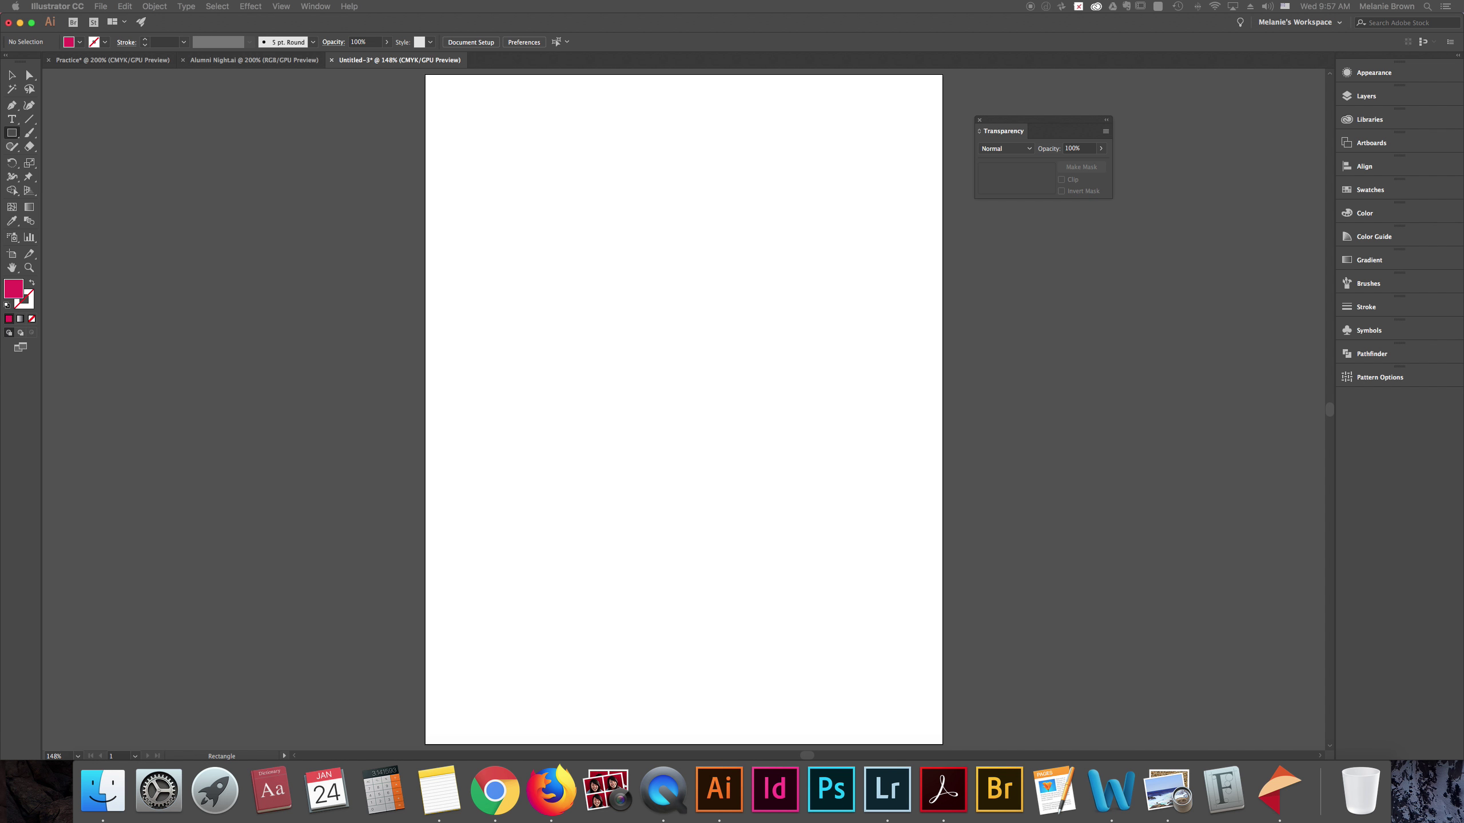
double_click(13, 288)
left_click(268, 181)
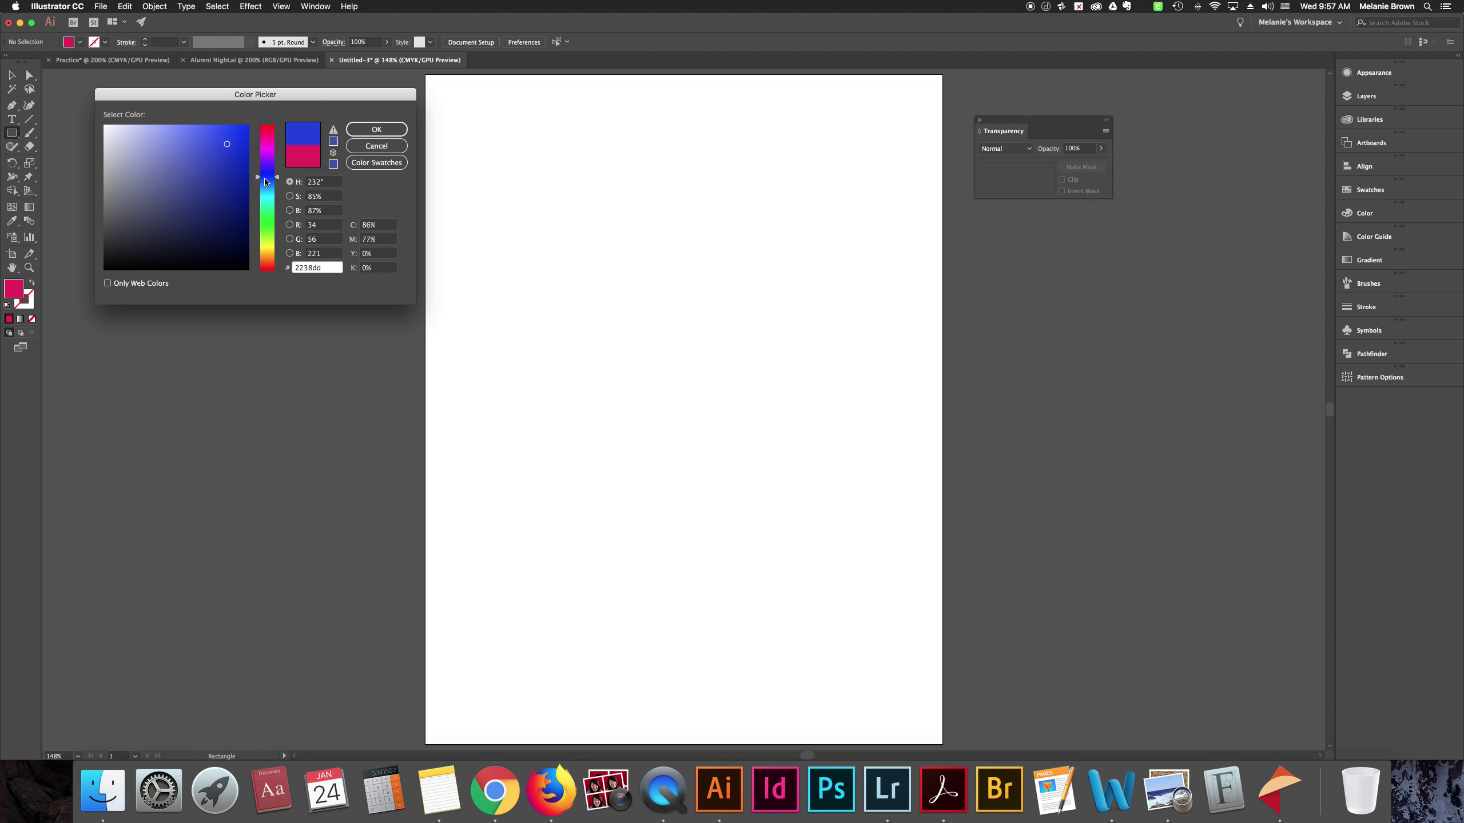
left_click(376, 130)
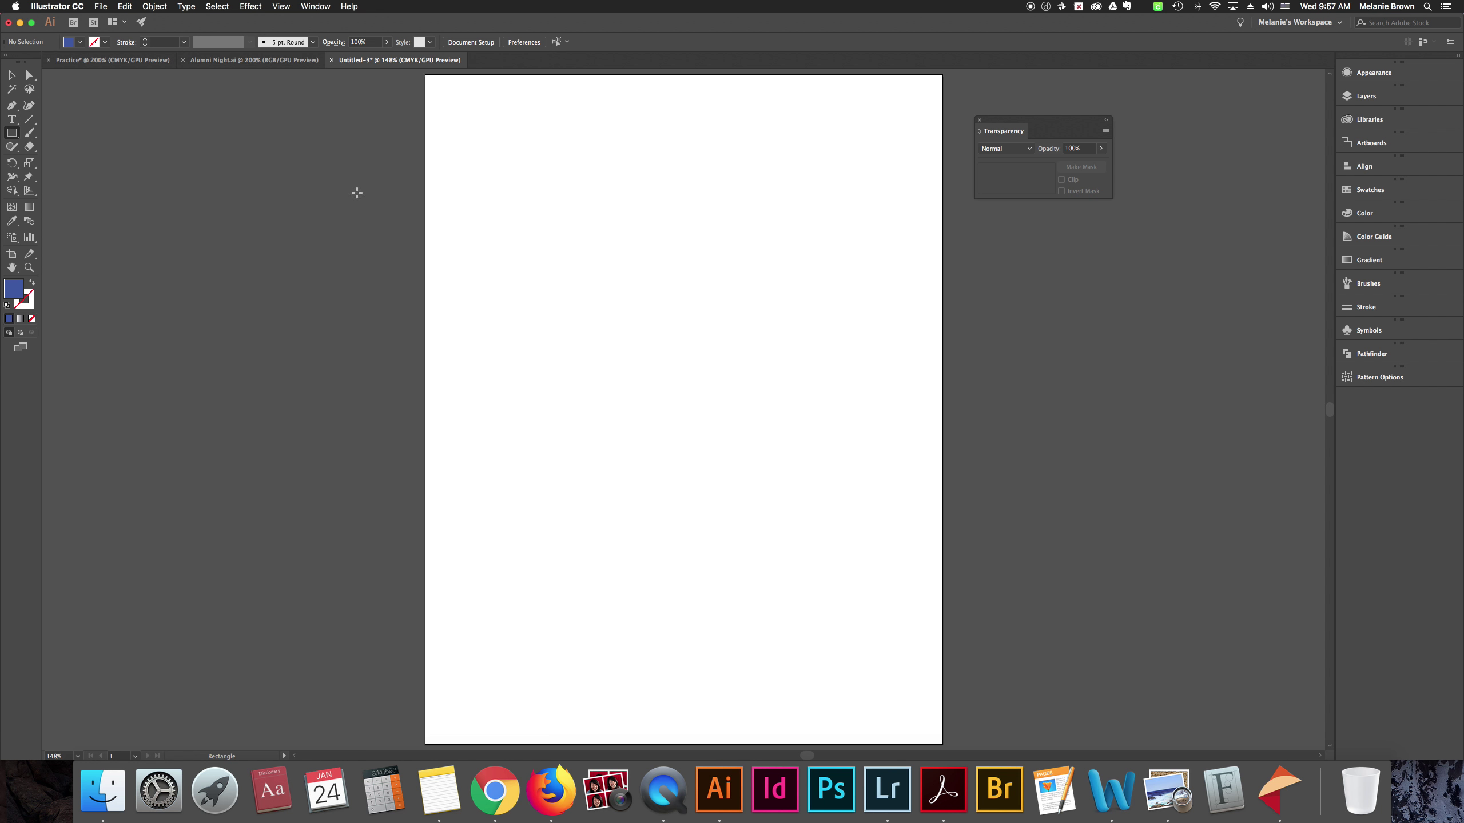
Draw a blue circle about 3 in wide in the upper half of the page
left_click(11, 133)
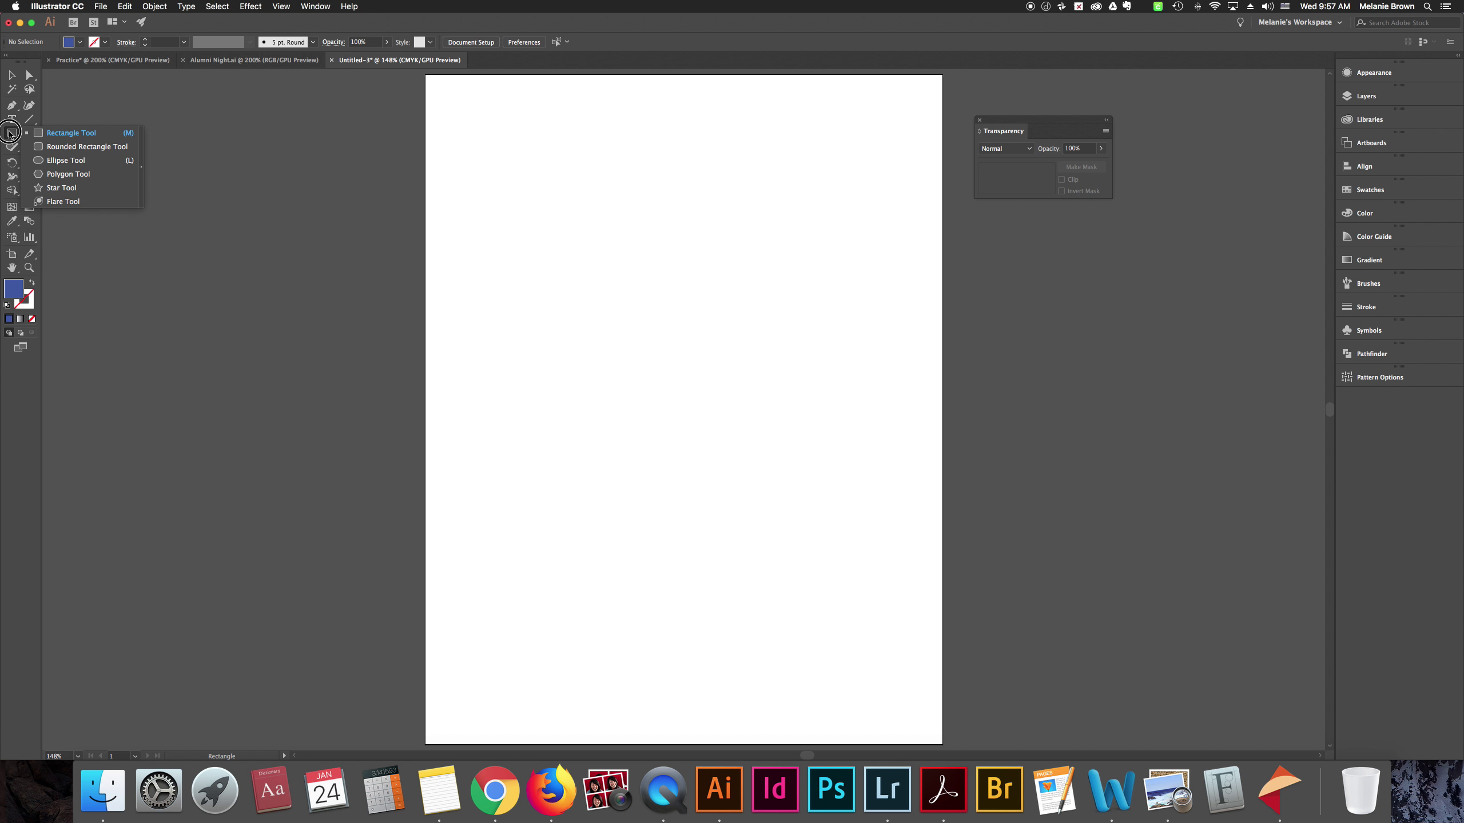
left_click(66, 160)
left_click_drag(546, 217, 733, 402)
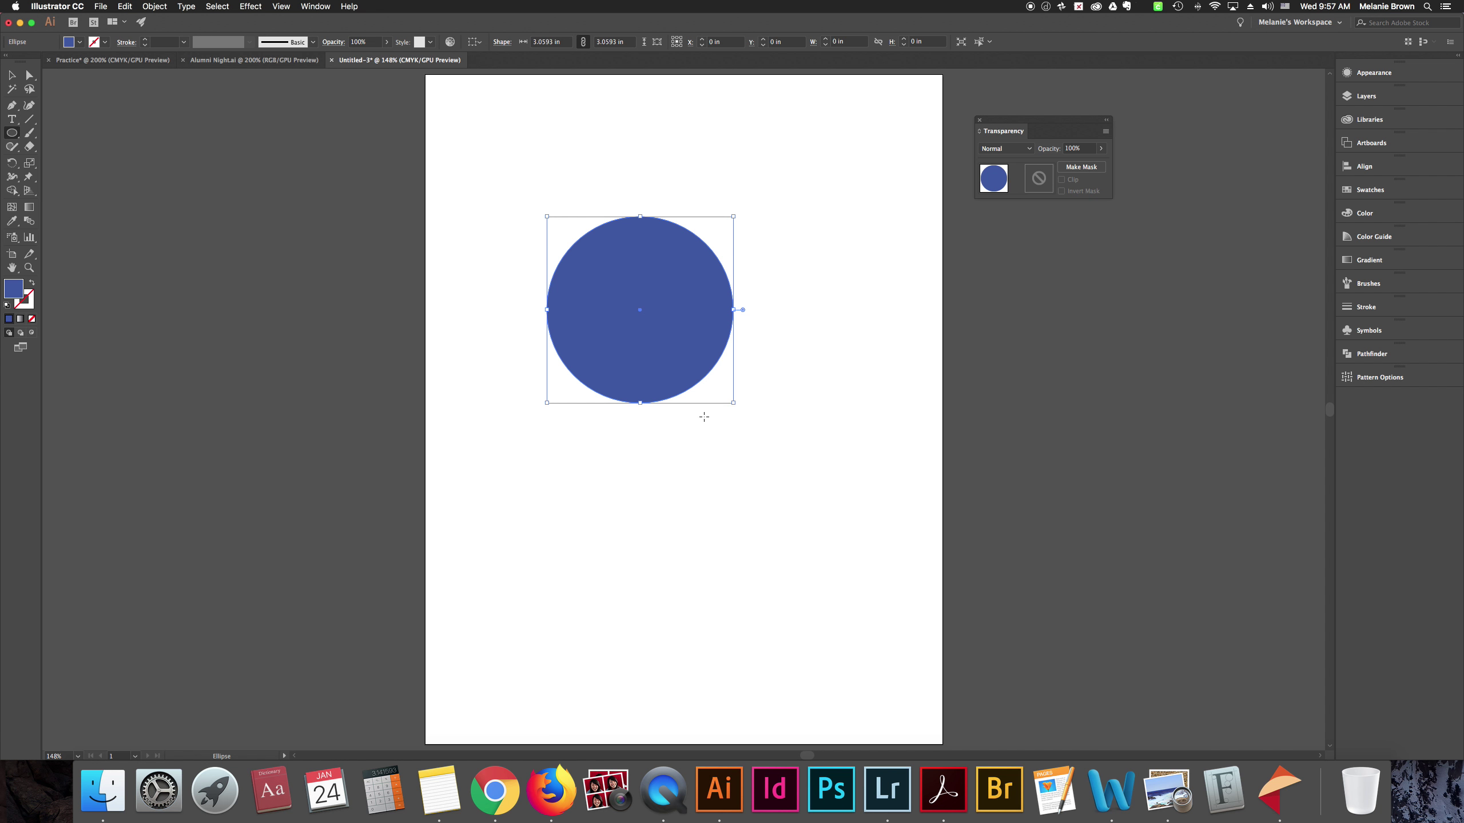
Make two overlapping copies of the blue circle, one to its lower right and one to its upper right
key("v")
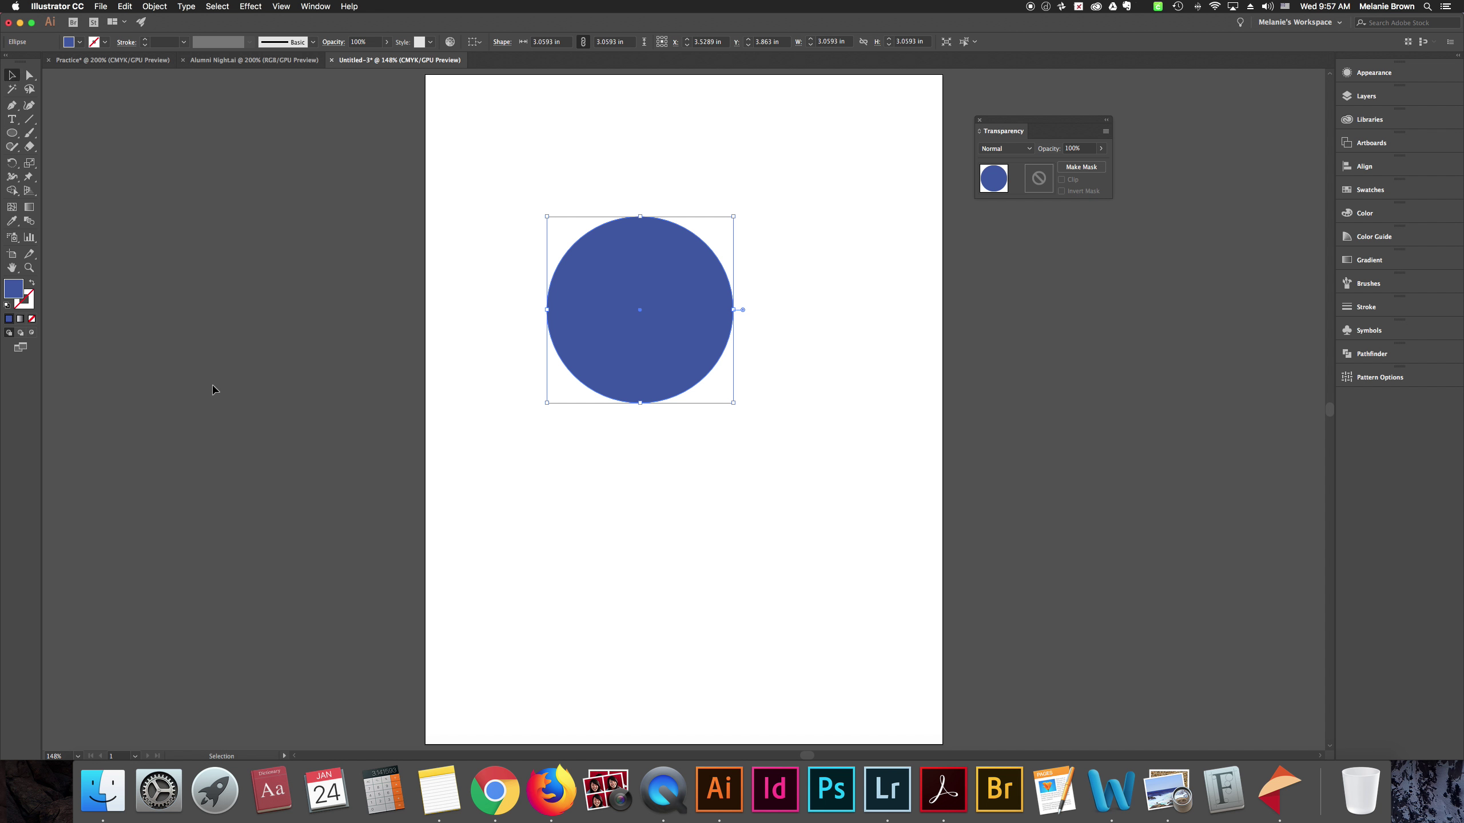
left_click_drag(641, 312, 721, 363)
left_click(753, 579)
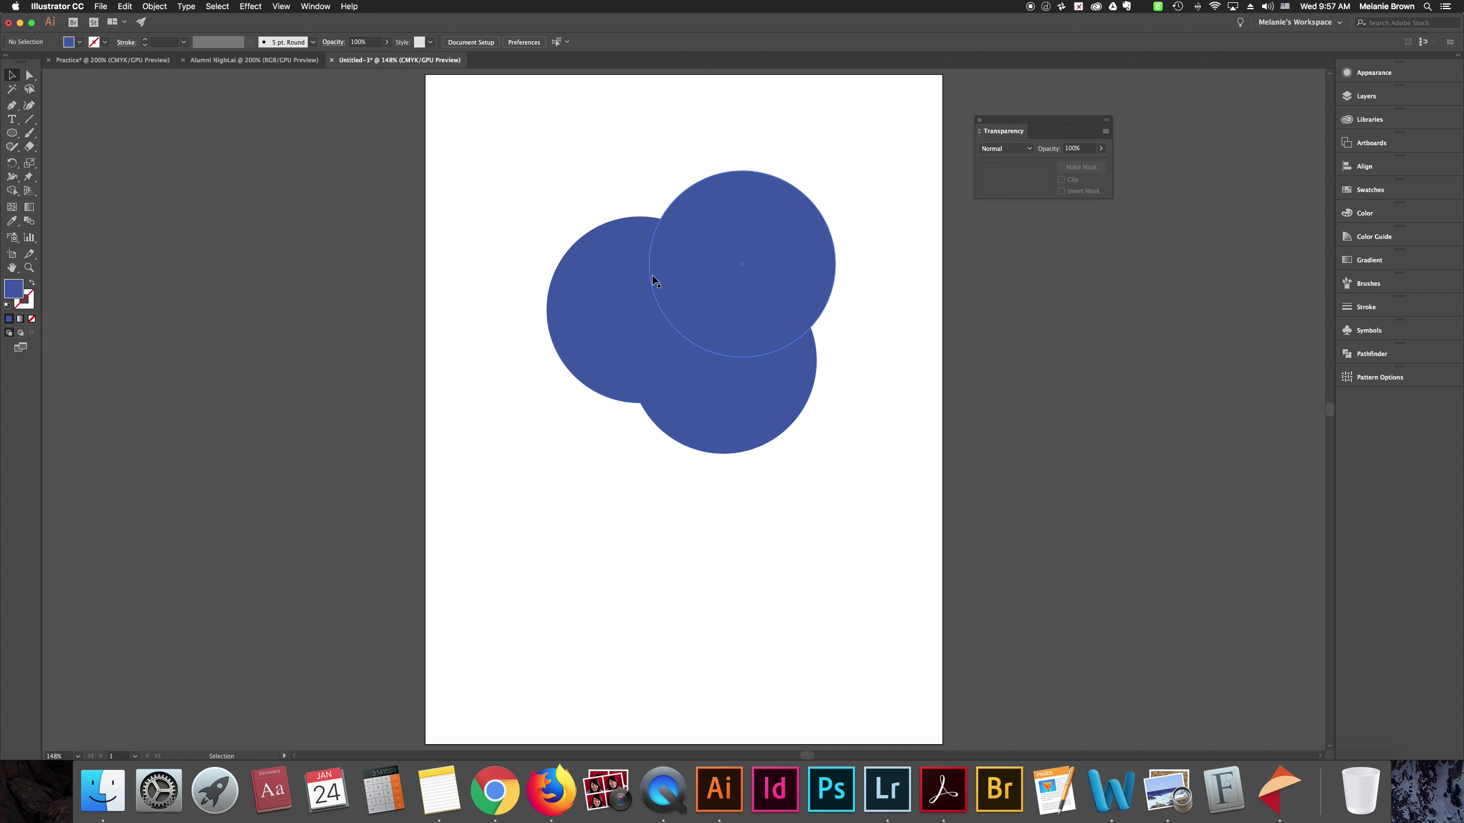
Set the left circle's fill to a darker blue
left_click(607, 310)
left_click(853, 236)
left_click(588, 281)
double_click(15, 291)
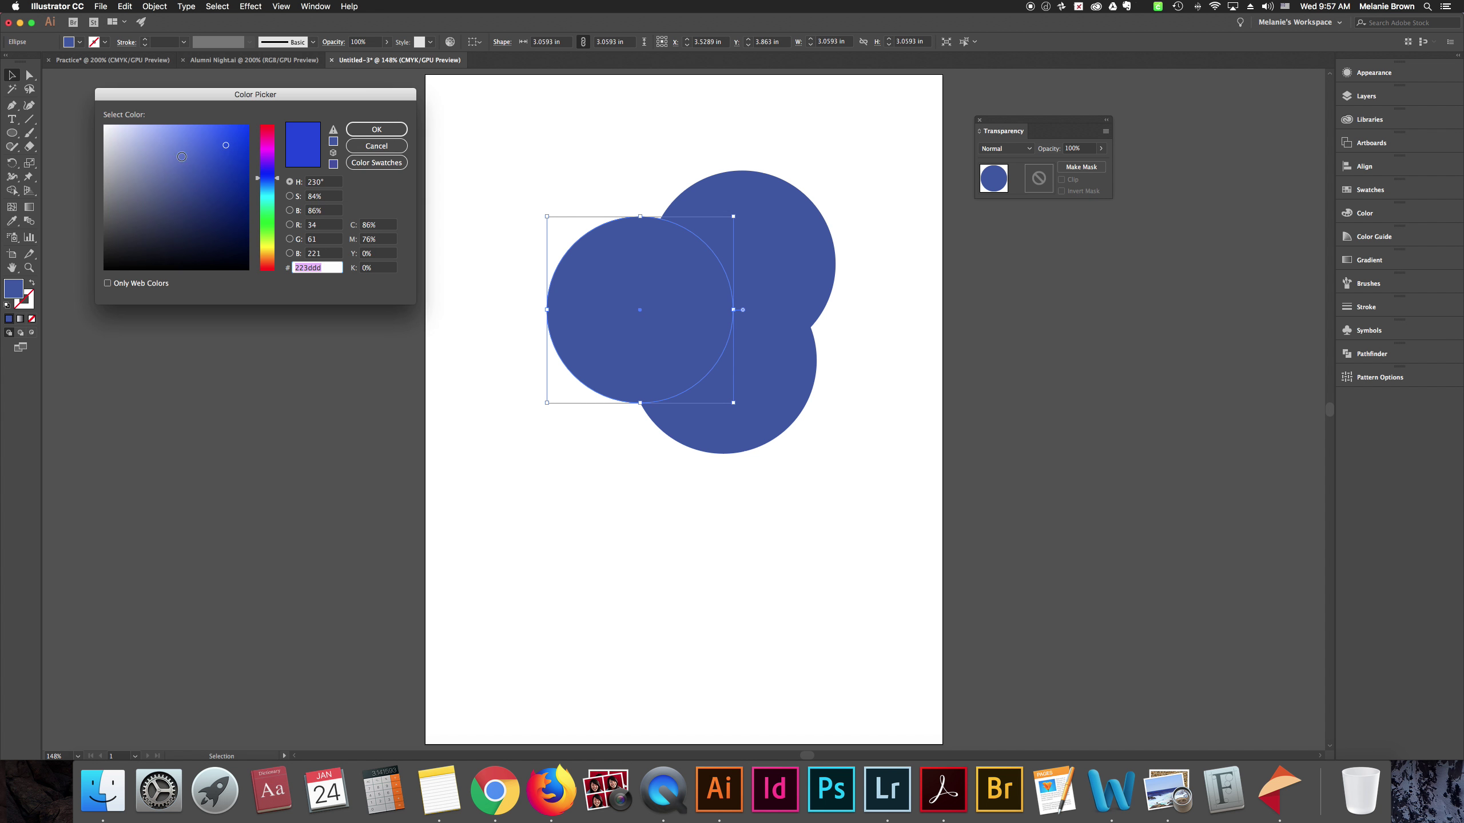
left_click(245, 181)
left_click(376, 129)
left_click(472, 243)
Fill the upper-right circle with yellow at C 11%, M 17%, Y 97% and K 0%
left_click(784, 236)
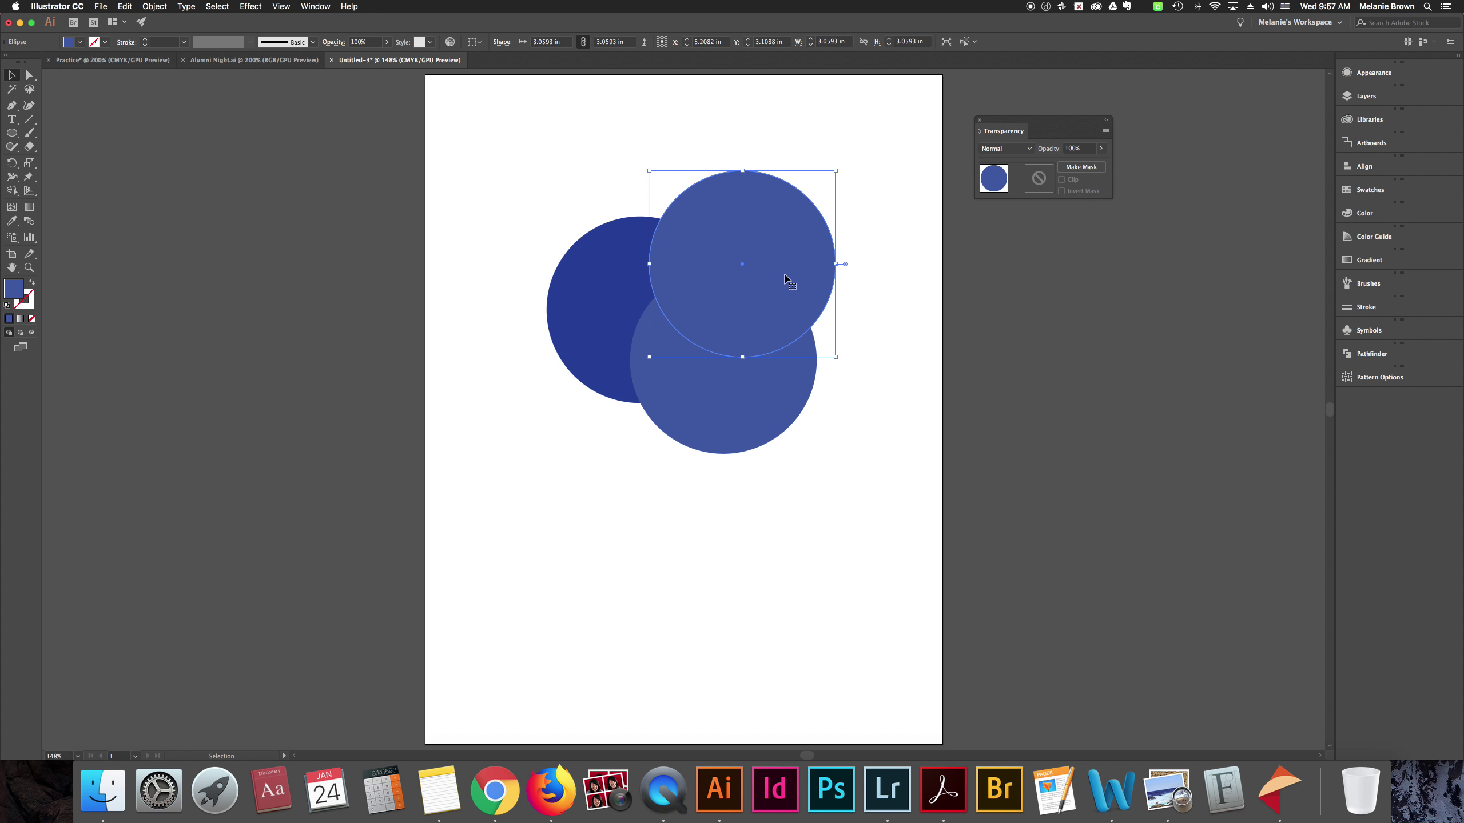
double_click(14, 288)
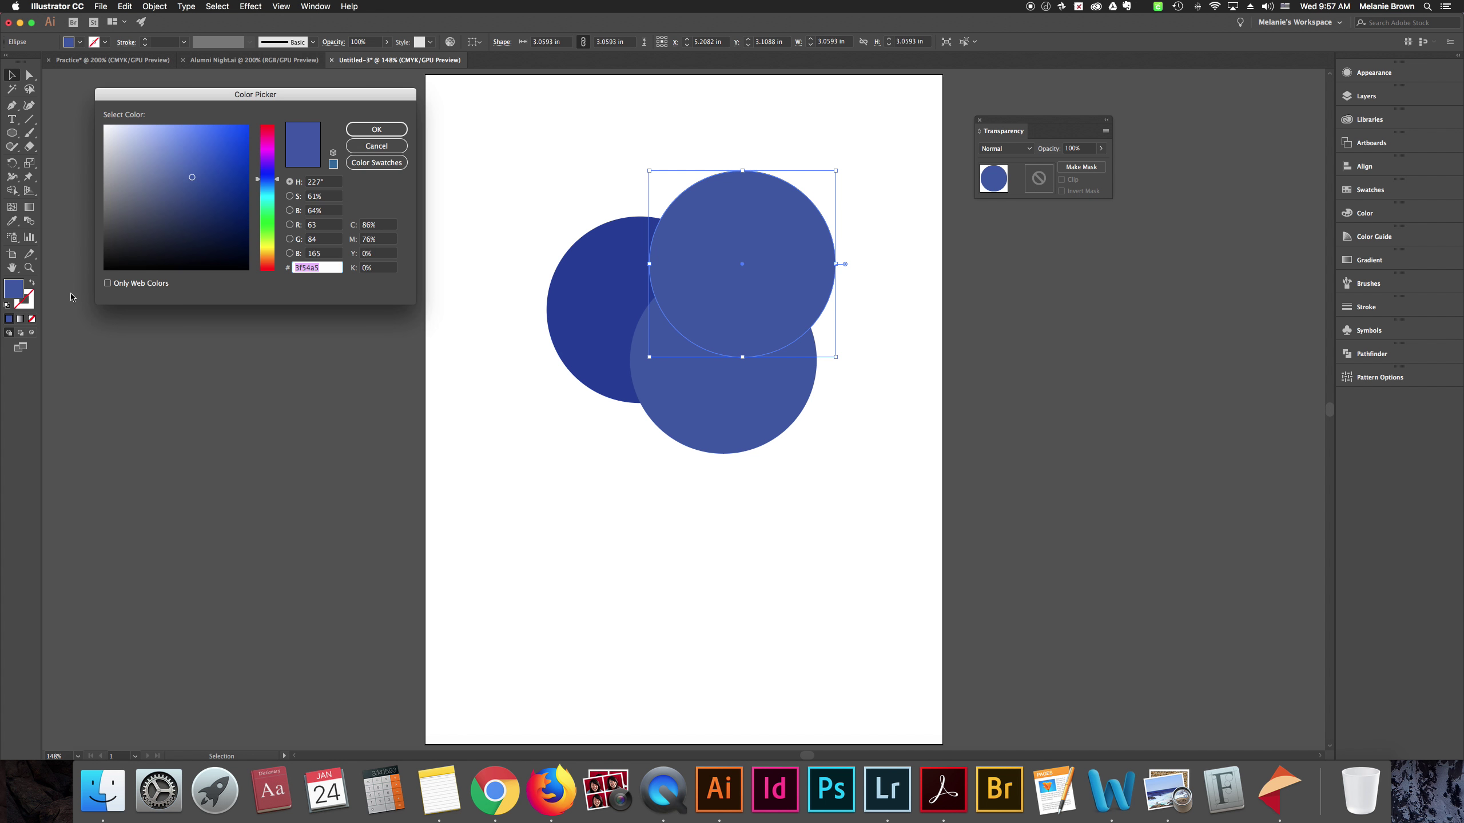
left_click(265, 244)
left_click(262, 250)
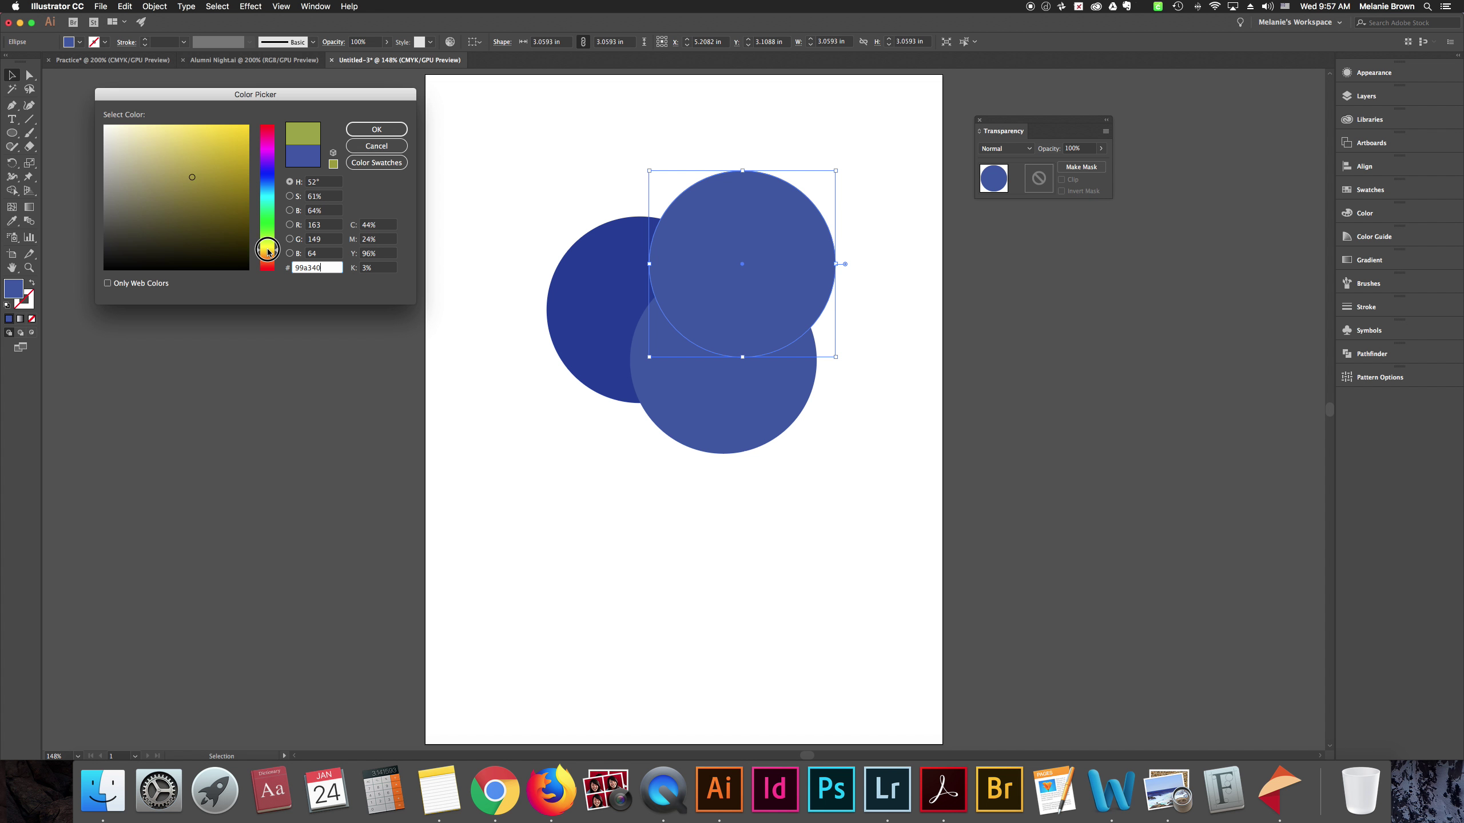
left_click(226, 138)
left_click(376, 129)
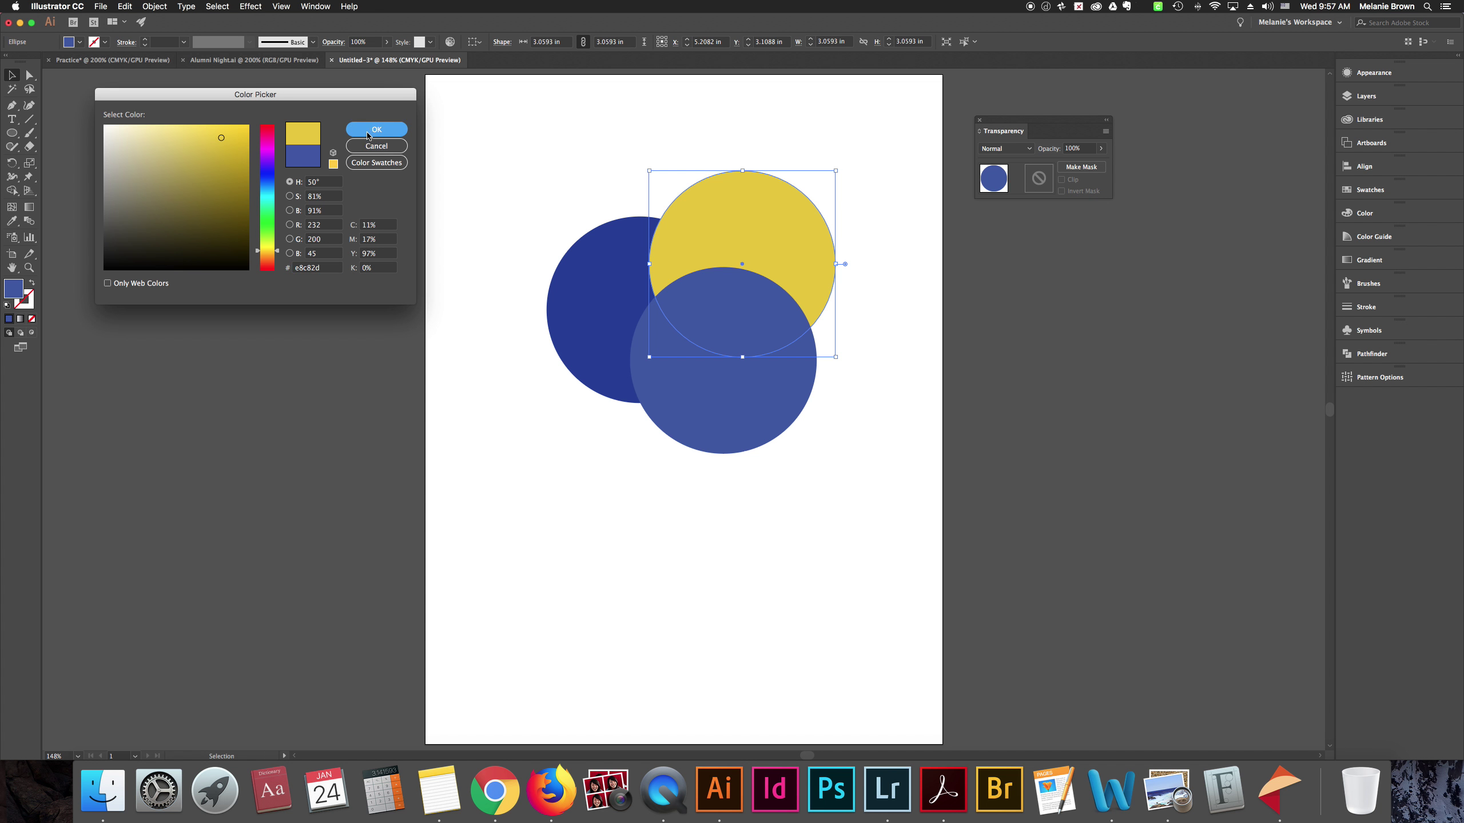
Fill the lower circle with red, using the printable in-gamut version of the chosen colour
left_click(718, 441)
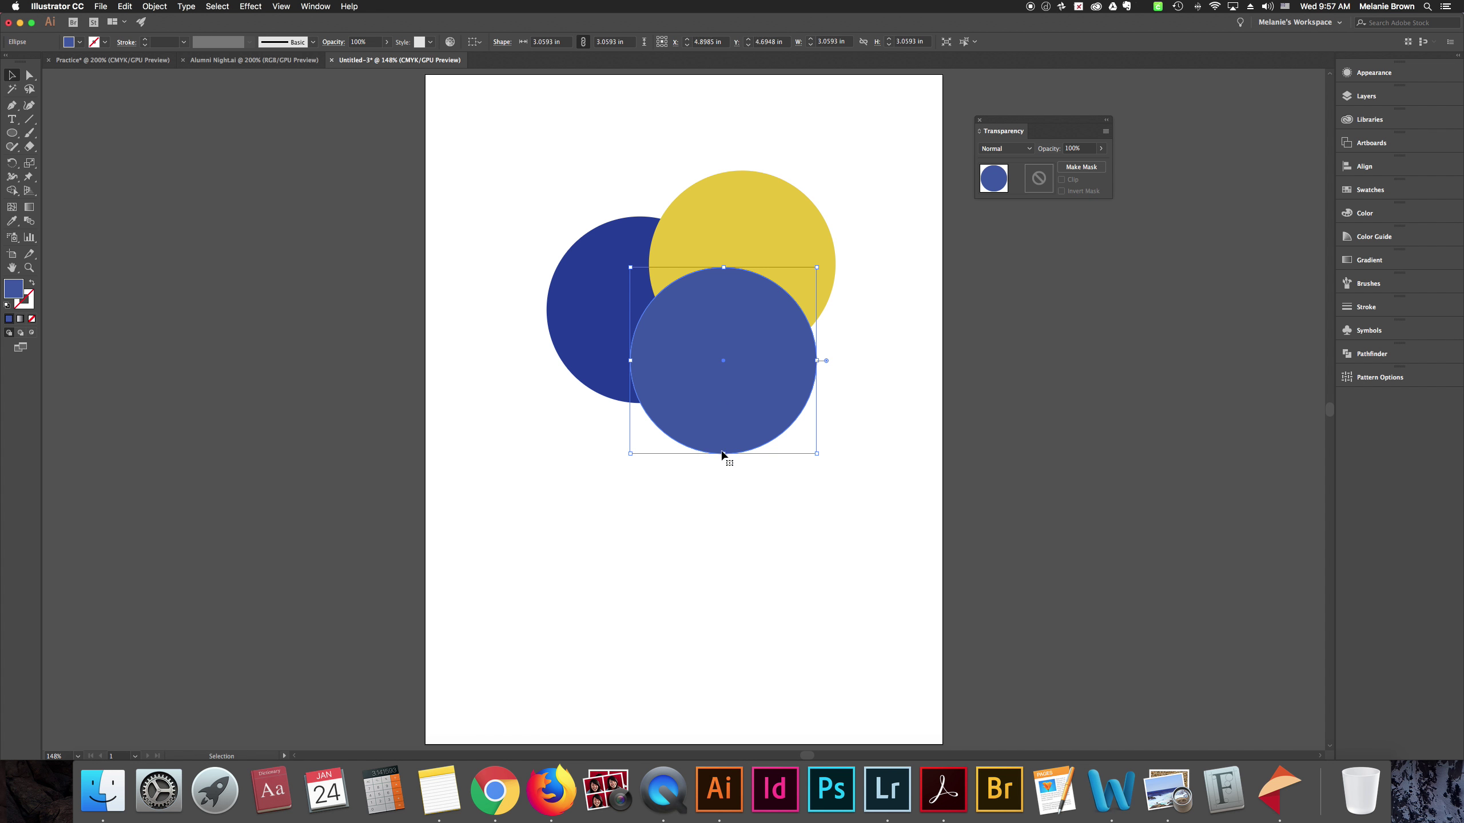
double_click(10, 292)
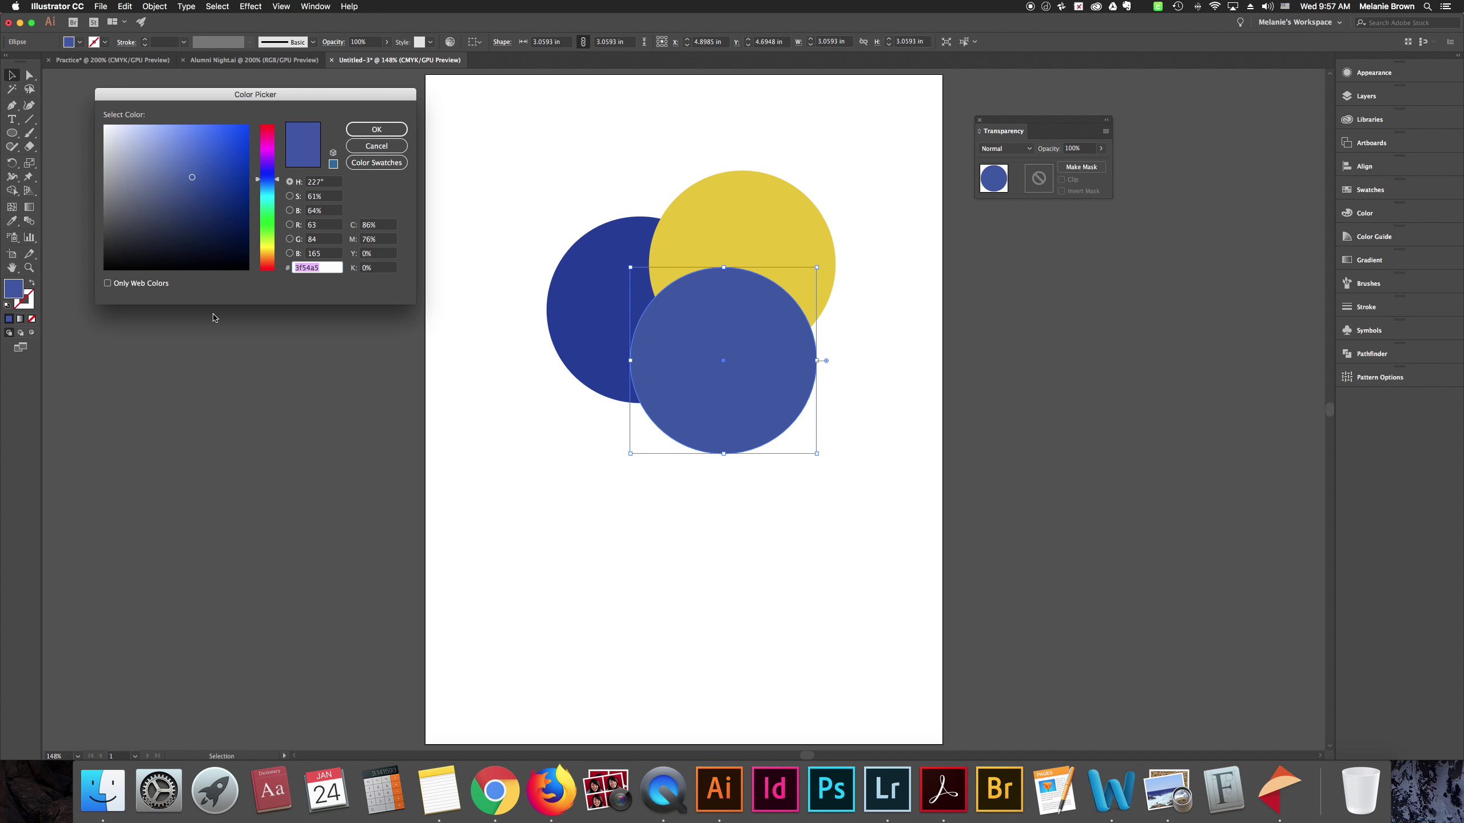
left_click(269, 271)
left_click(239, 176)
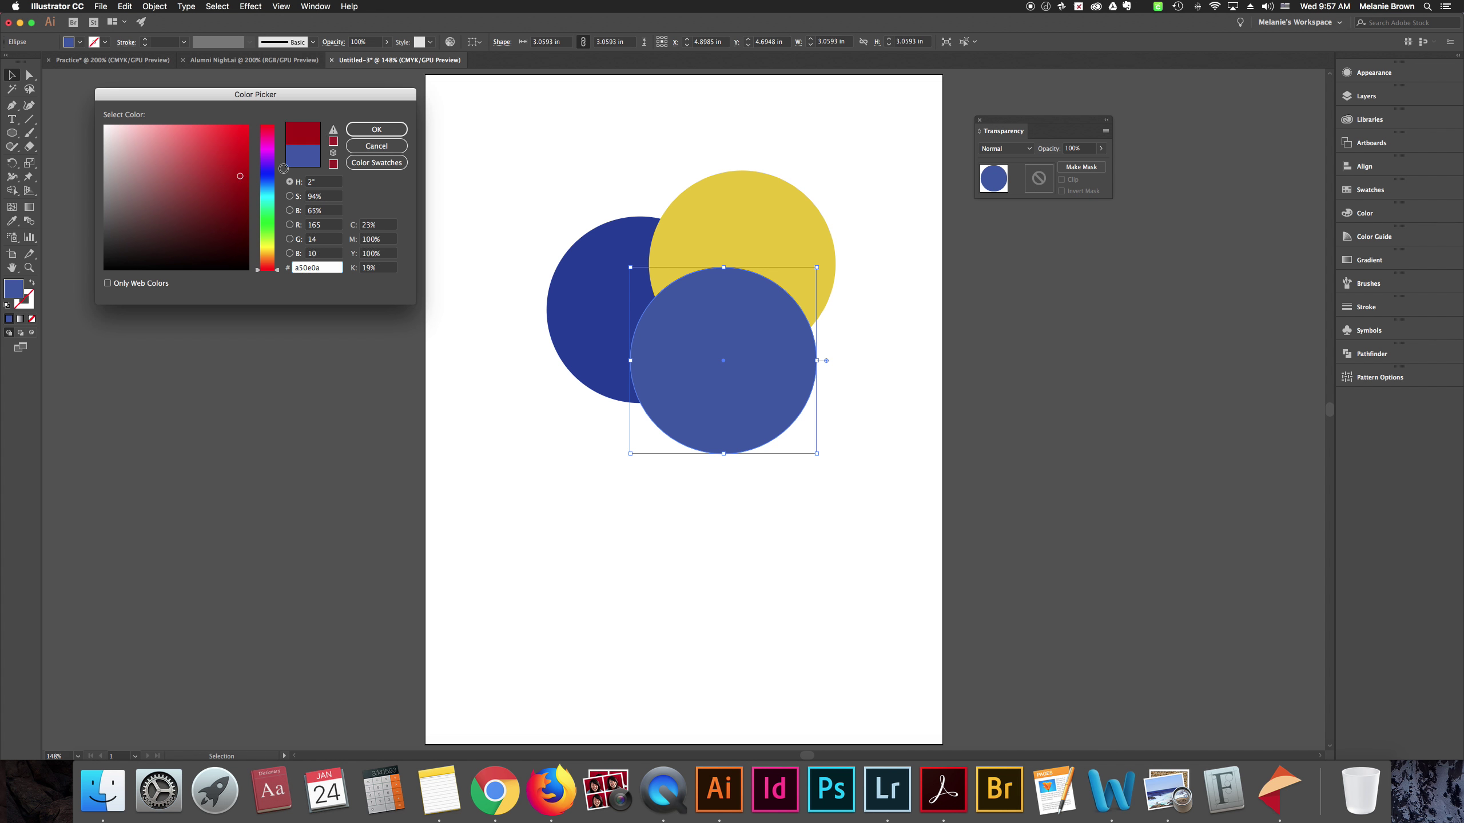
left_click(334, 141)
left_click(376, 129)
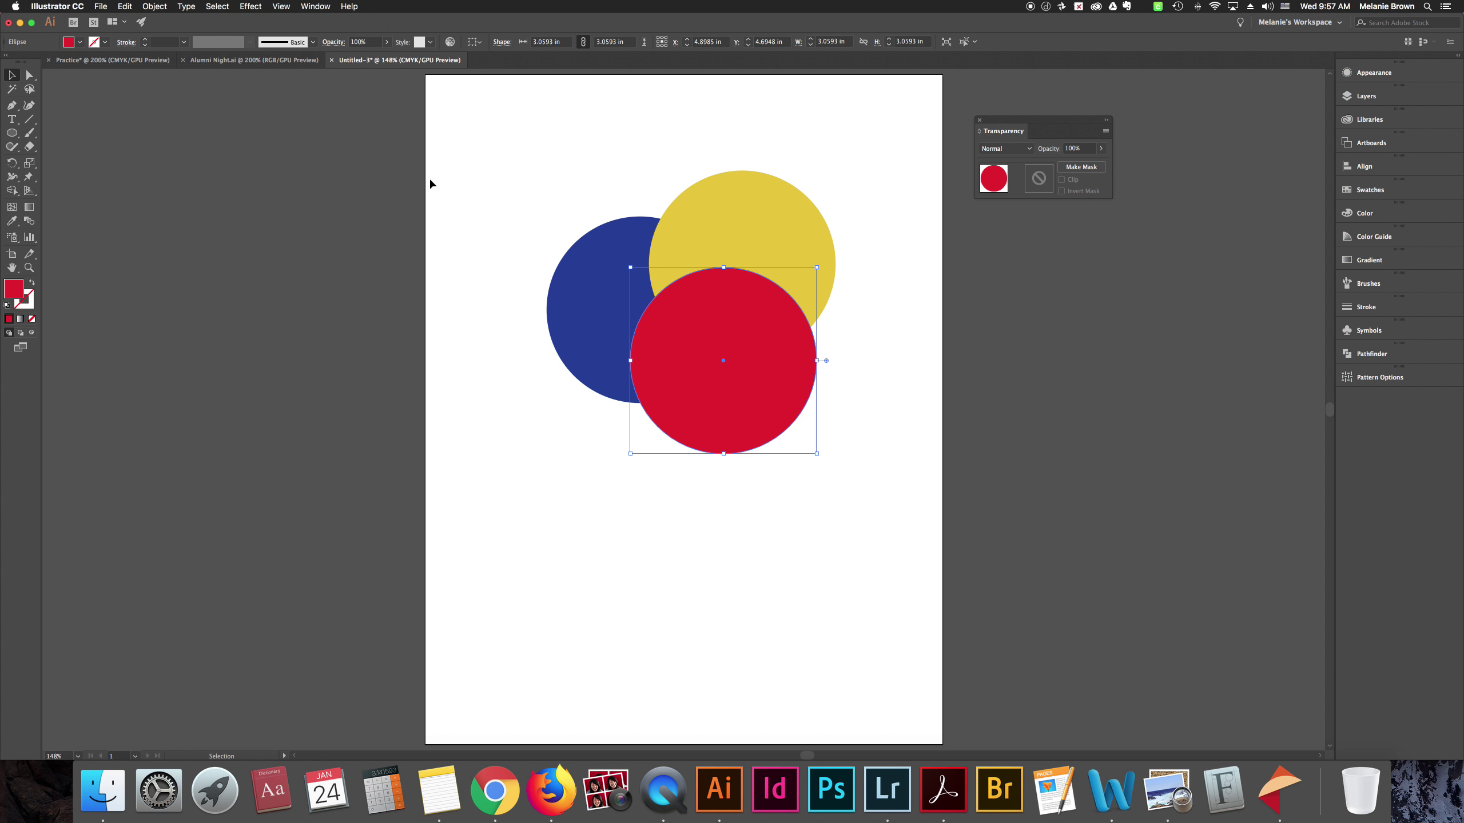
Arrange the circles as a Venn diagram, with blue and yellow side by side and red overlapping both from below
left_click_drag(543, 161, 827, 468)
left_click(855, 166)
left_click(733, 410)
left_click_drag(840, 167, 892, 249)
left_click(894, 374)
Lower the red circle's opacity to 71%
left_click(709, 425)
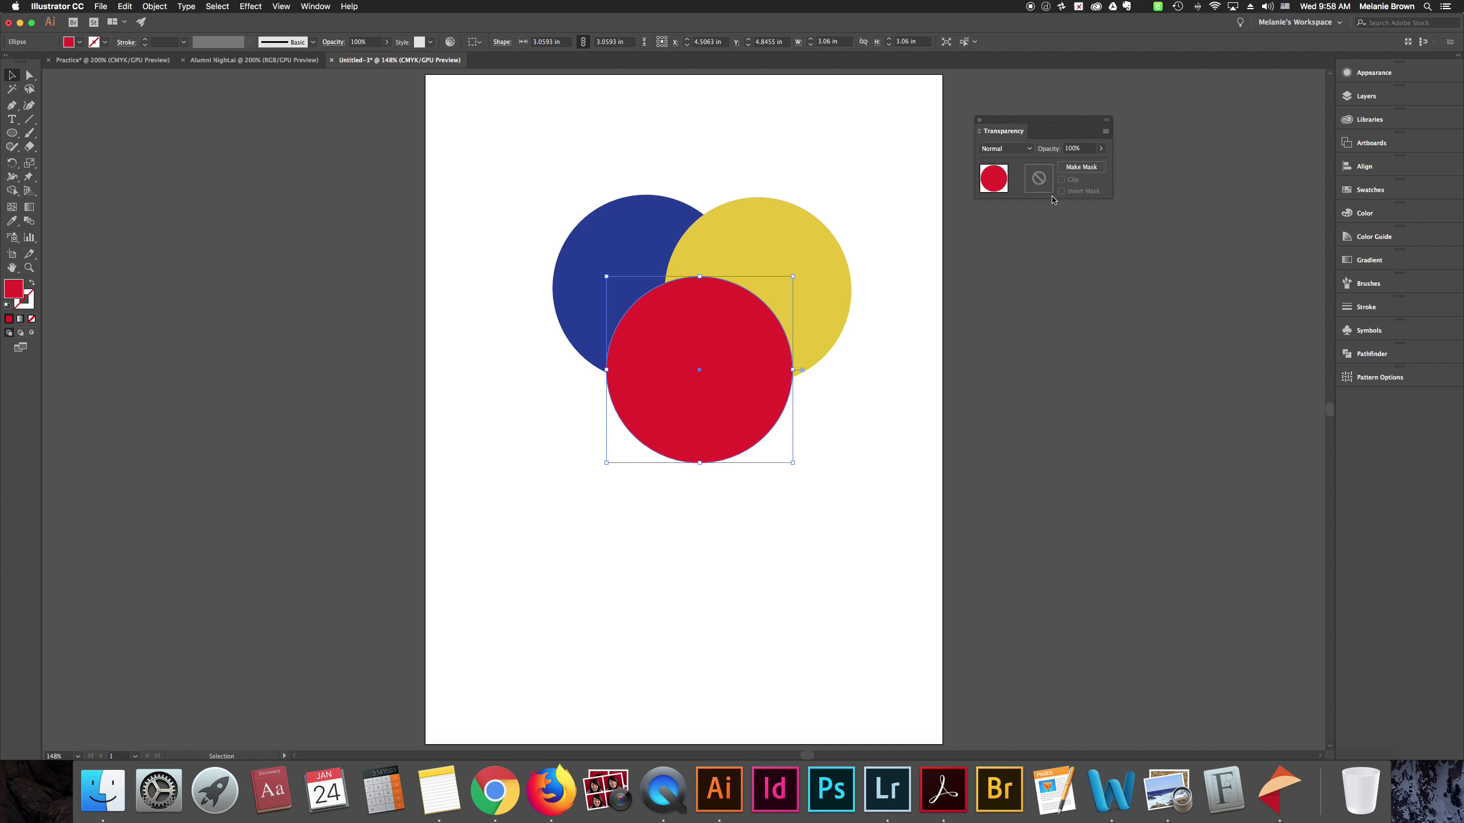
left_click(1101, 150)
left_click_drag(1101, 163, 1087, 163)
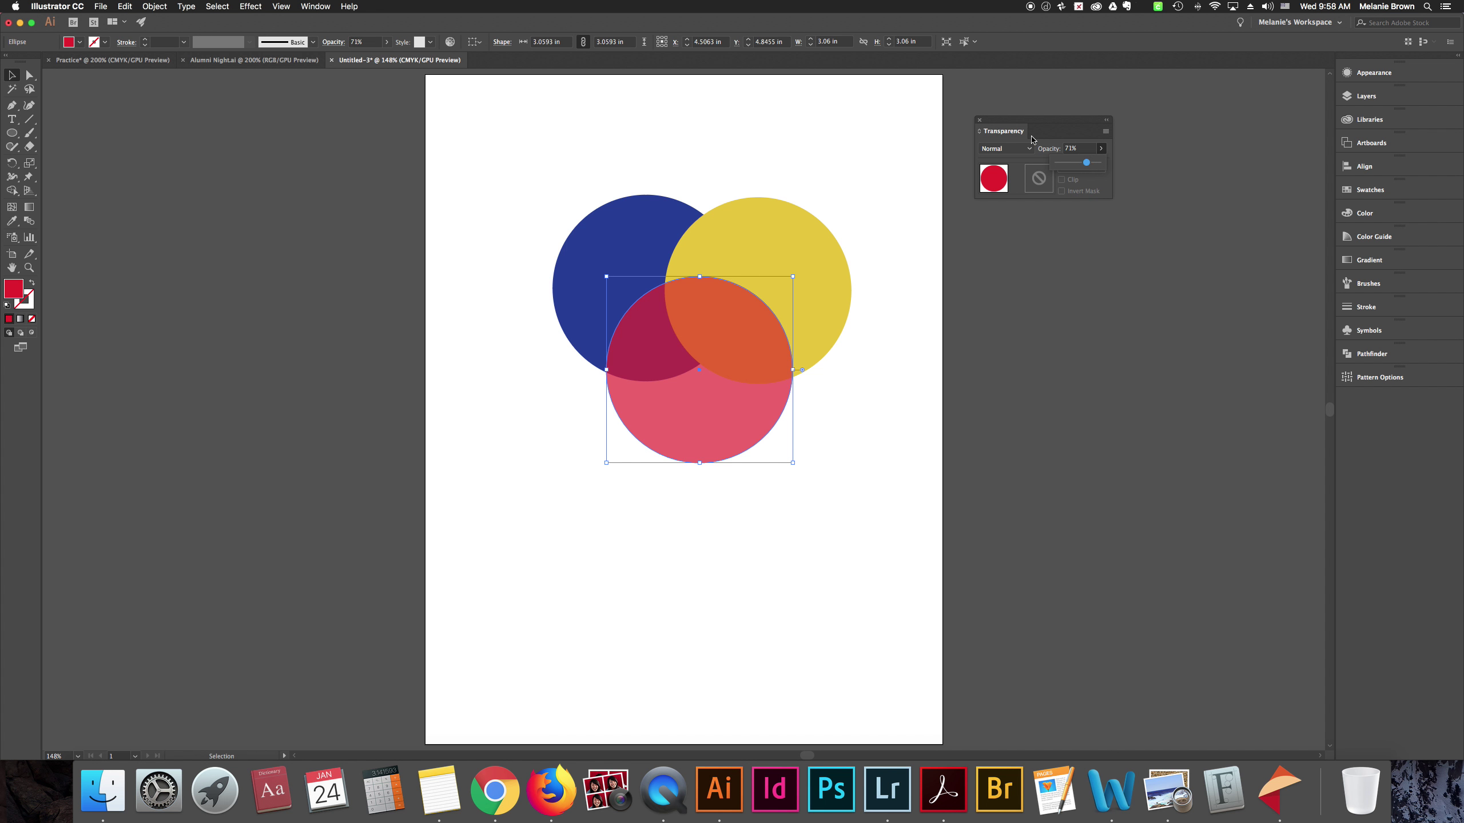
left_click(316, 6)
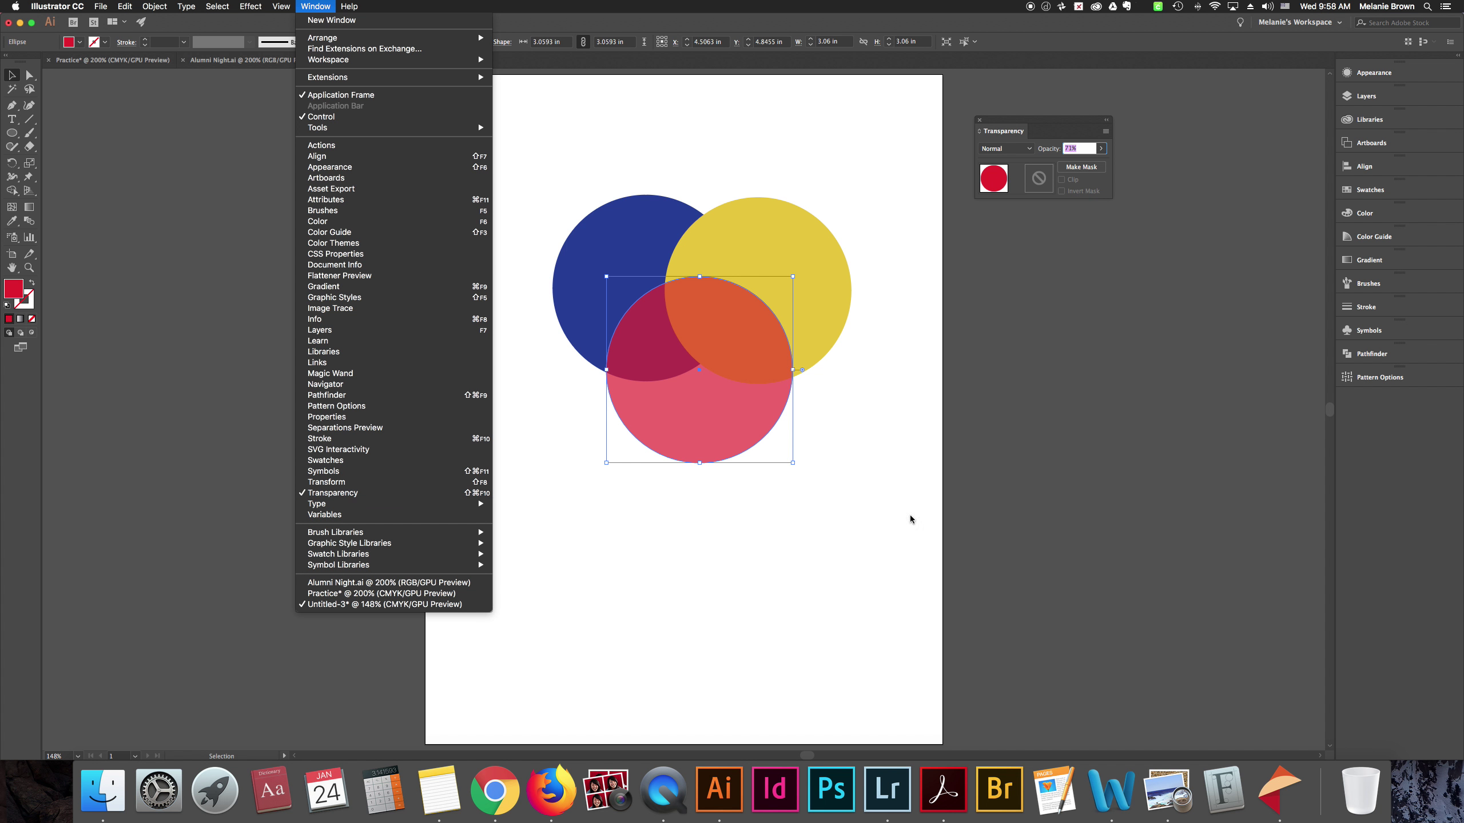
left_click(1397, 415)
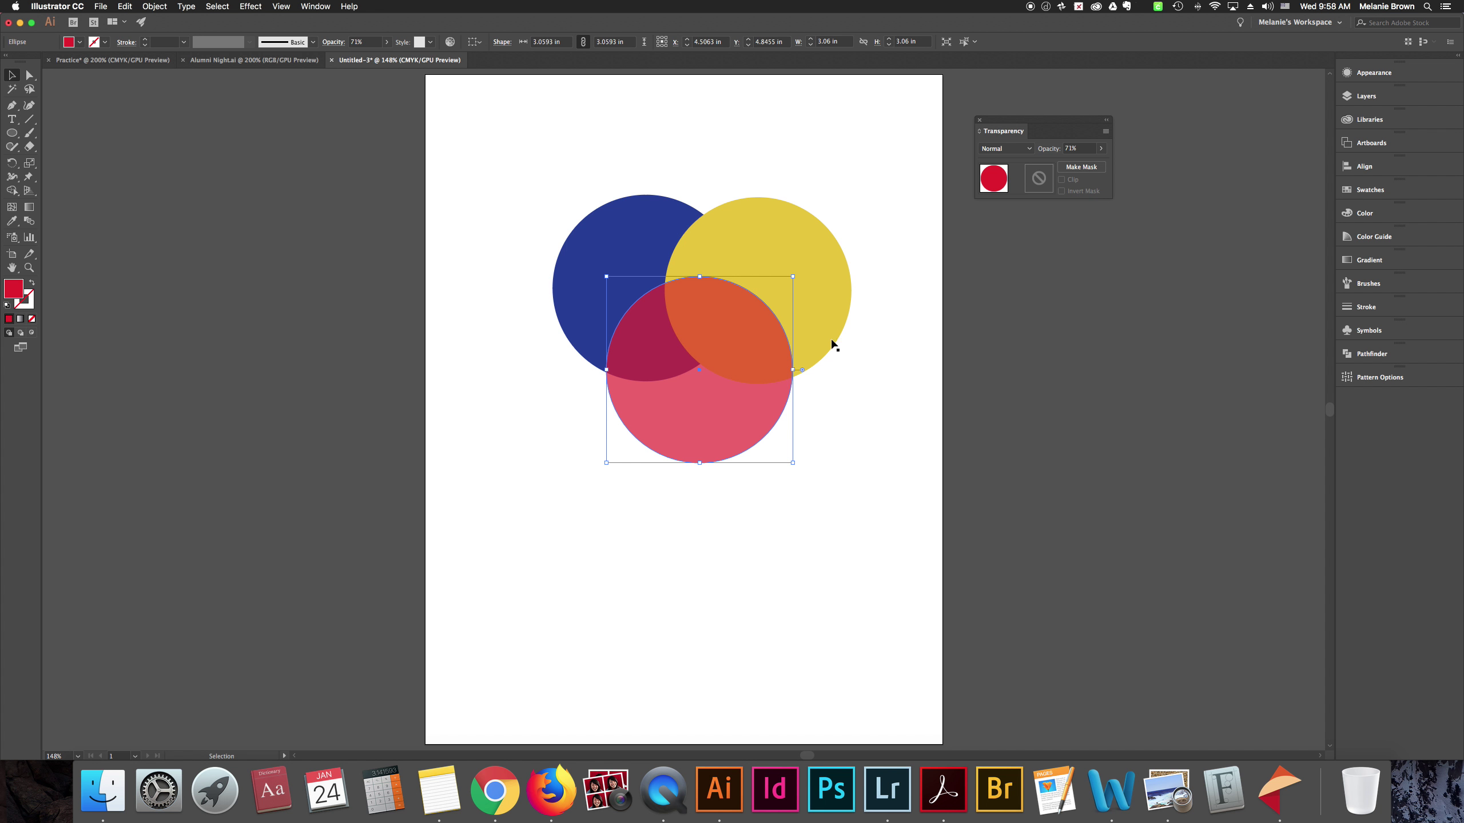
Lower the opacity of the yellow circle and the blue circle to 75% each
left_click(823, 306)
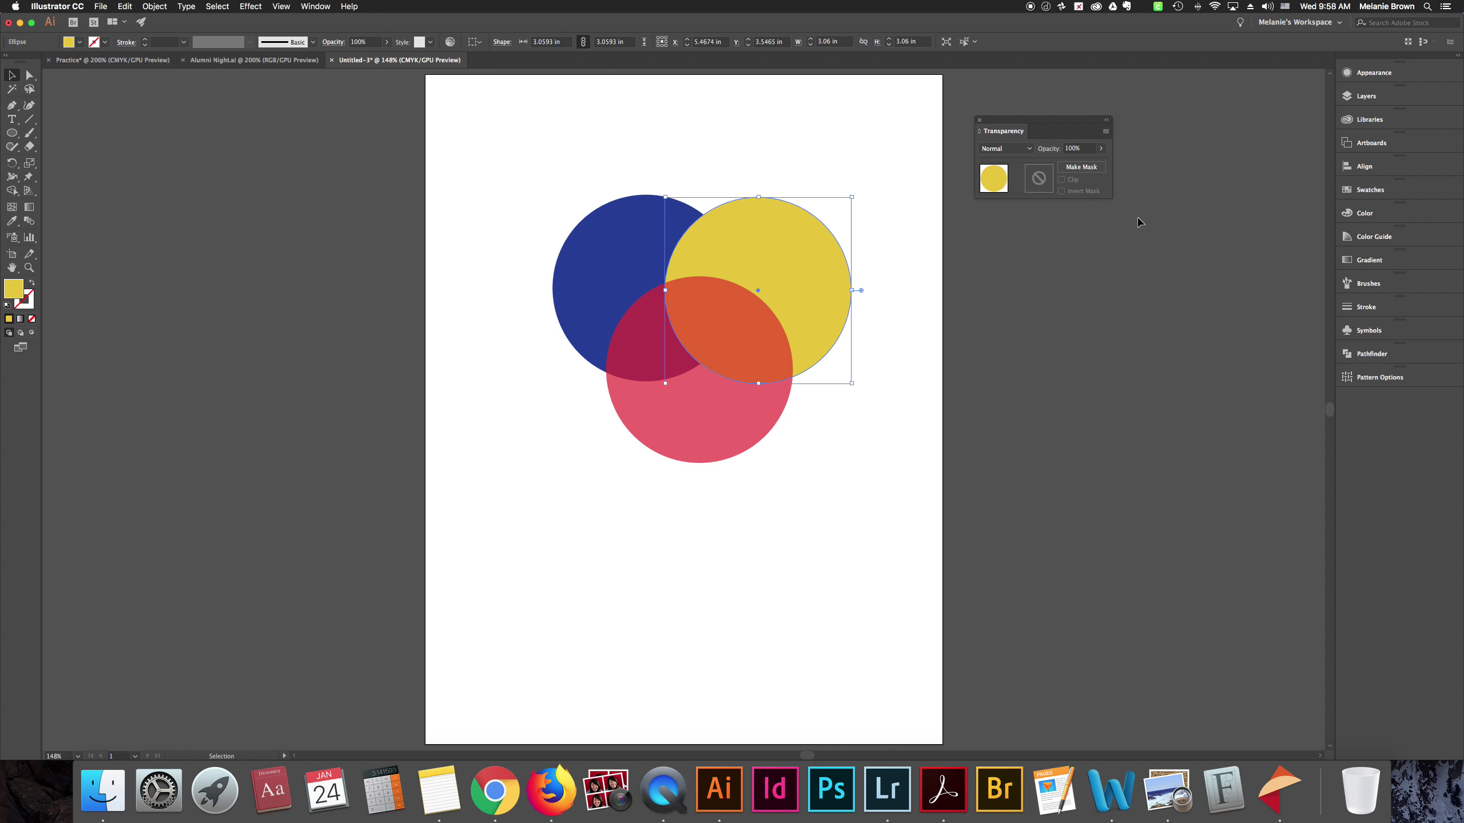
left_click(1101, 151)
left_click_drag(1098, 163, 1088, 170)
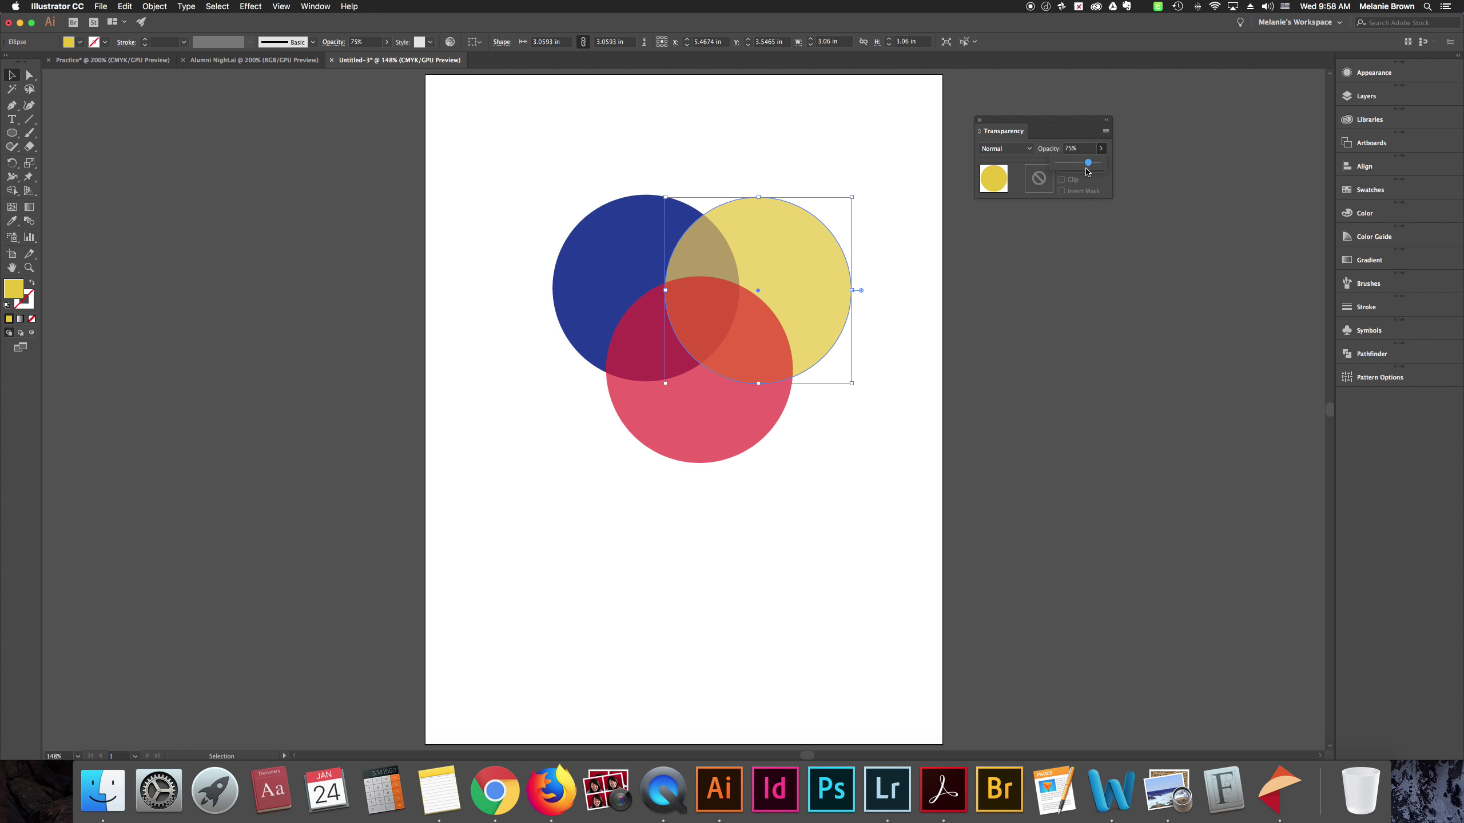
left_click(621, 277)
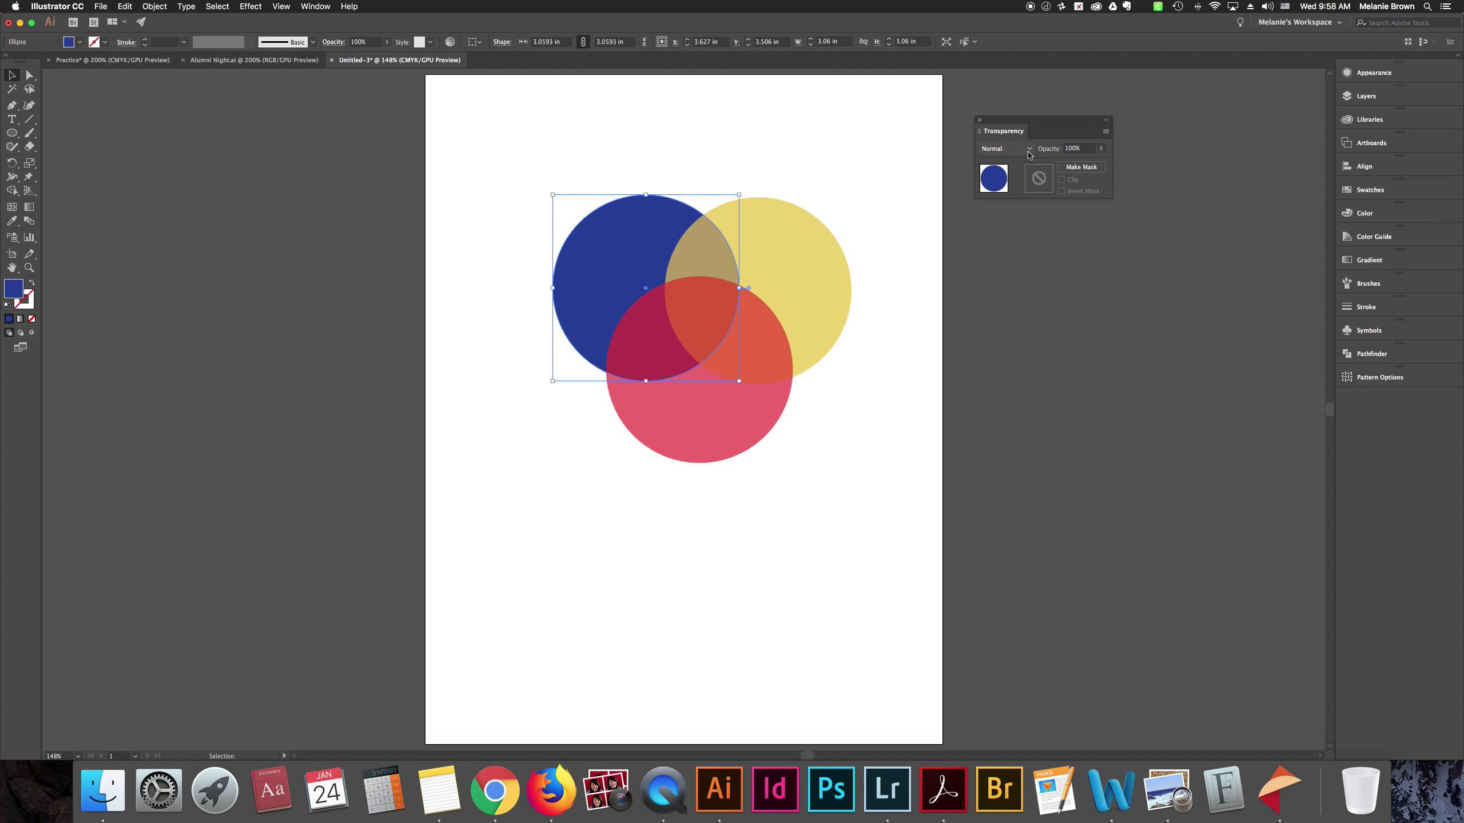
left_click(1101, 152)
left_click_drag(1098, 163, 1089, 166)
left_click(982, 346)
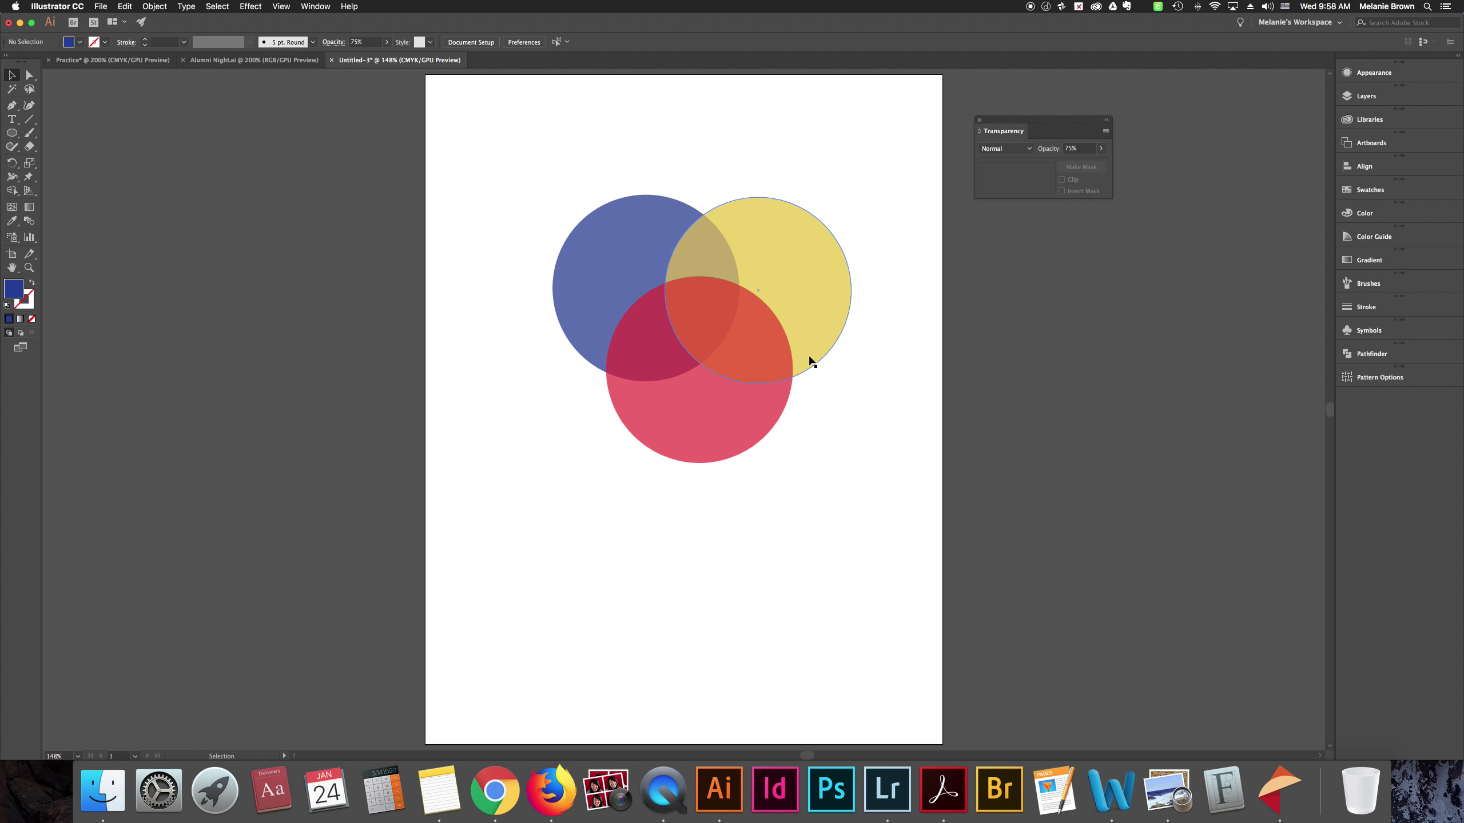
Bring the blue circle forward one level so that it lies above the yellow circle
left_click(618, 233)
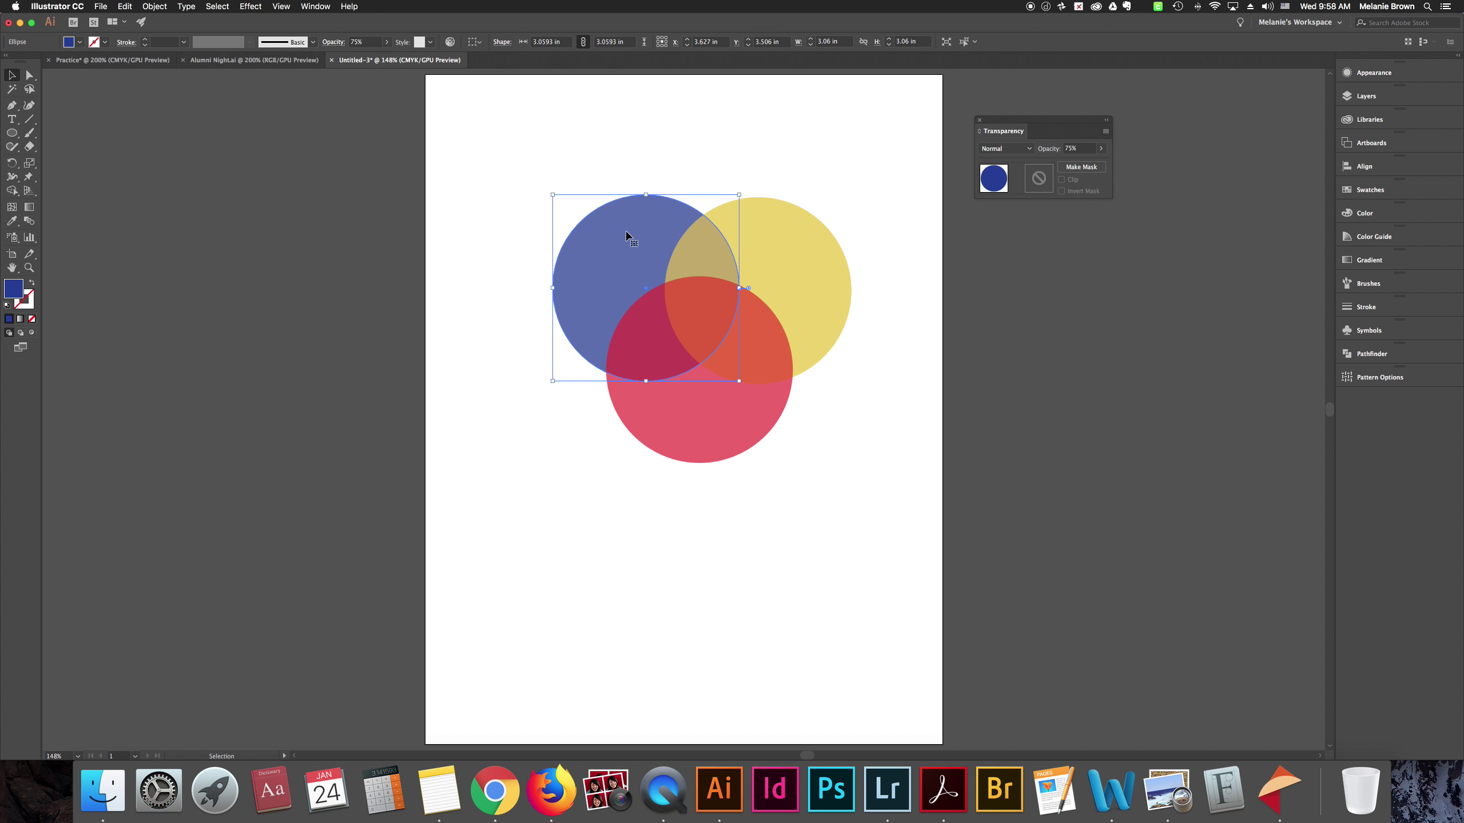
left_click(314, 6)
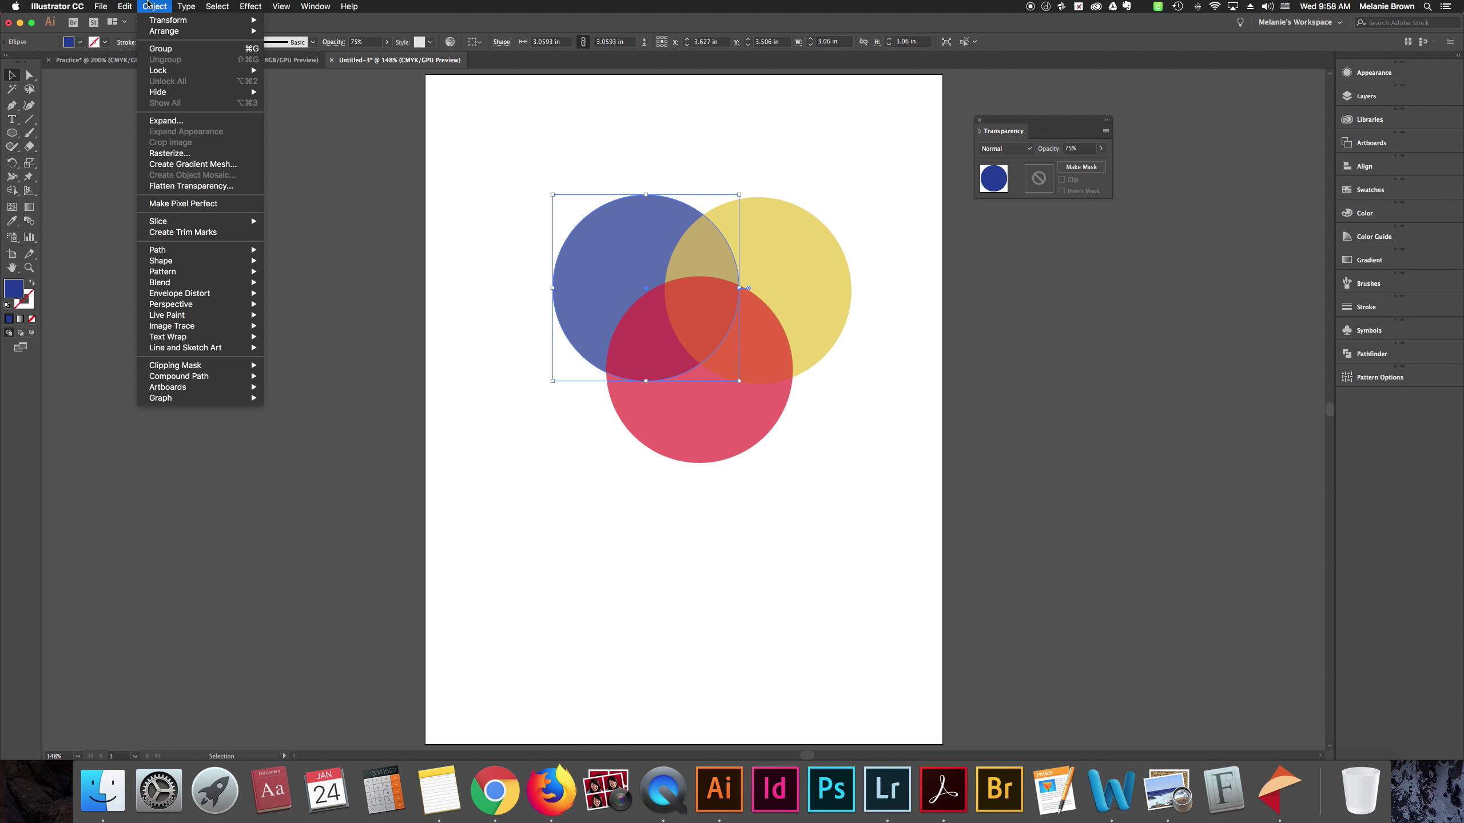
mouse_move(162, 32)
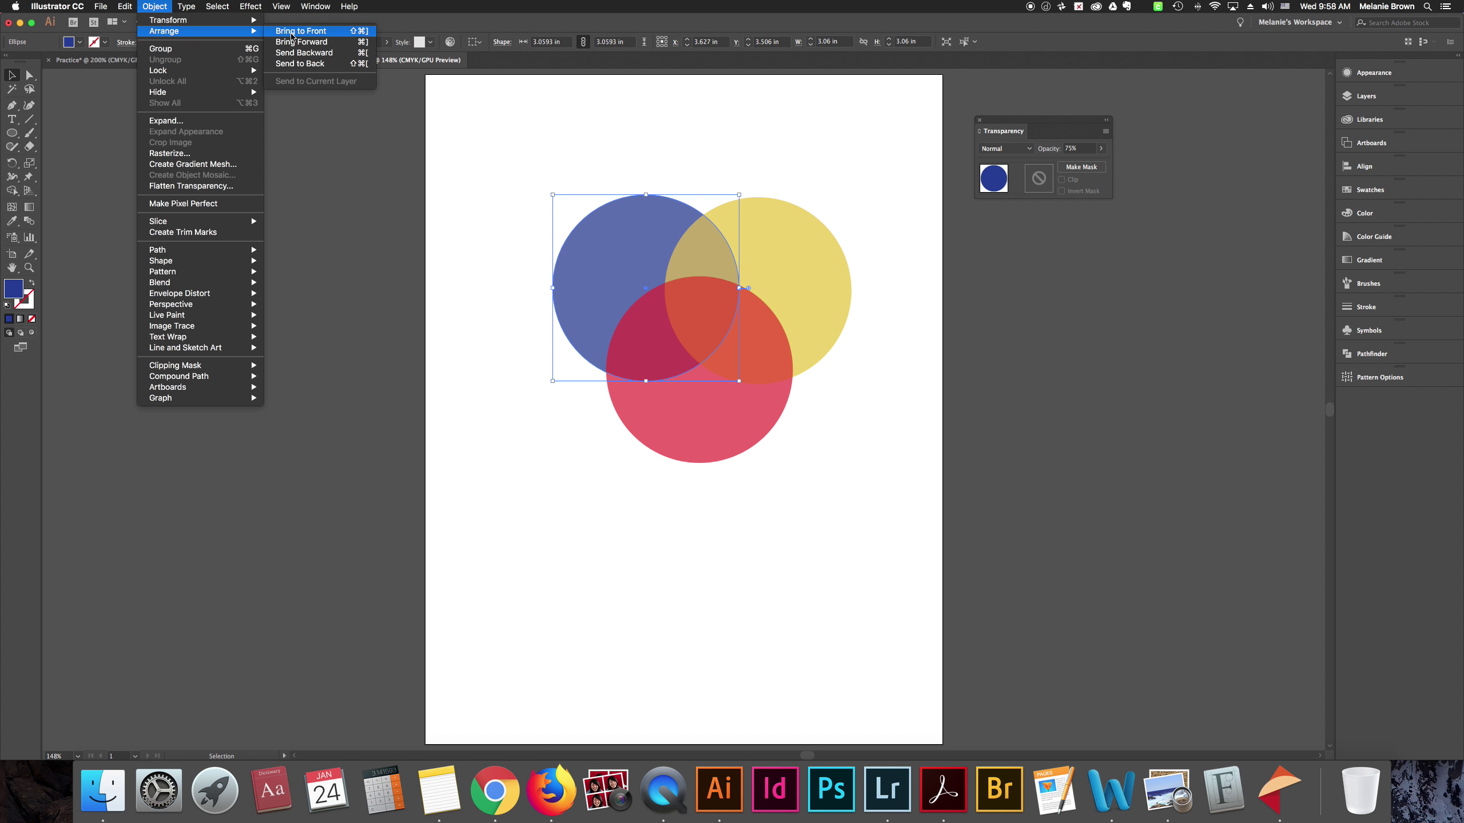
left_click(302, 42)
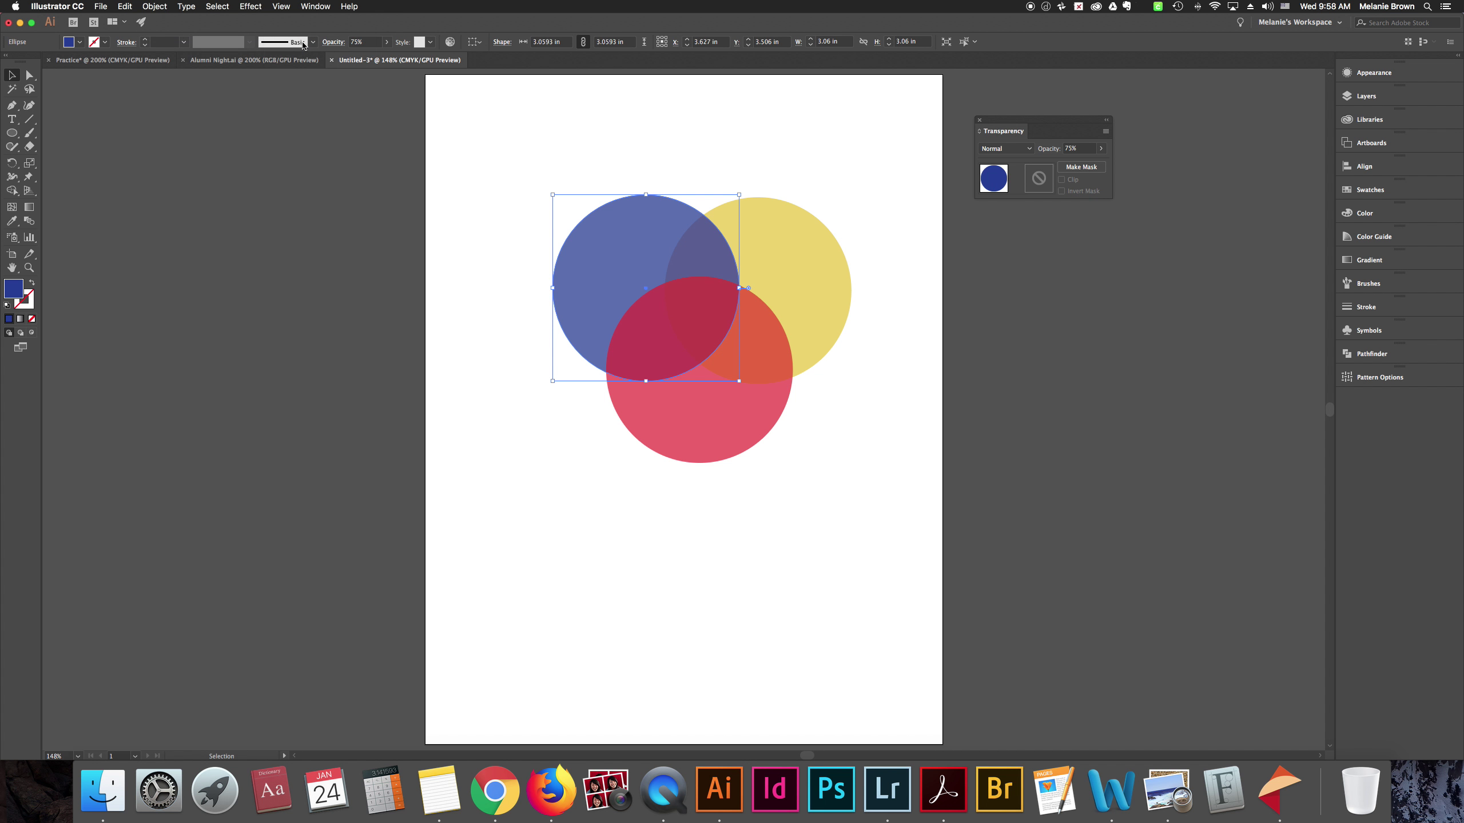
left_click(406, 151)
Apply Bring Forward to the red circle and deselect it
left_click(726, 411)
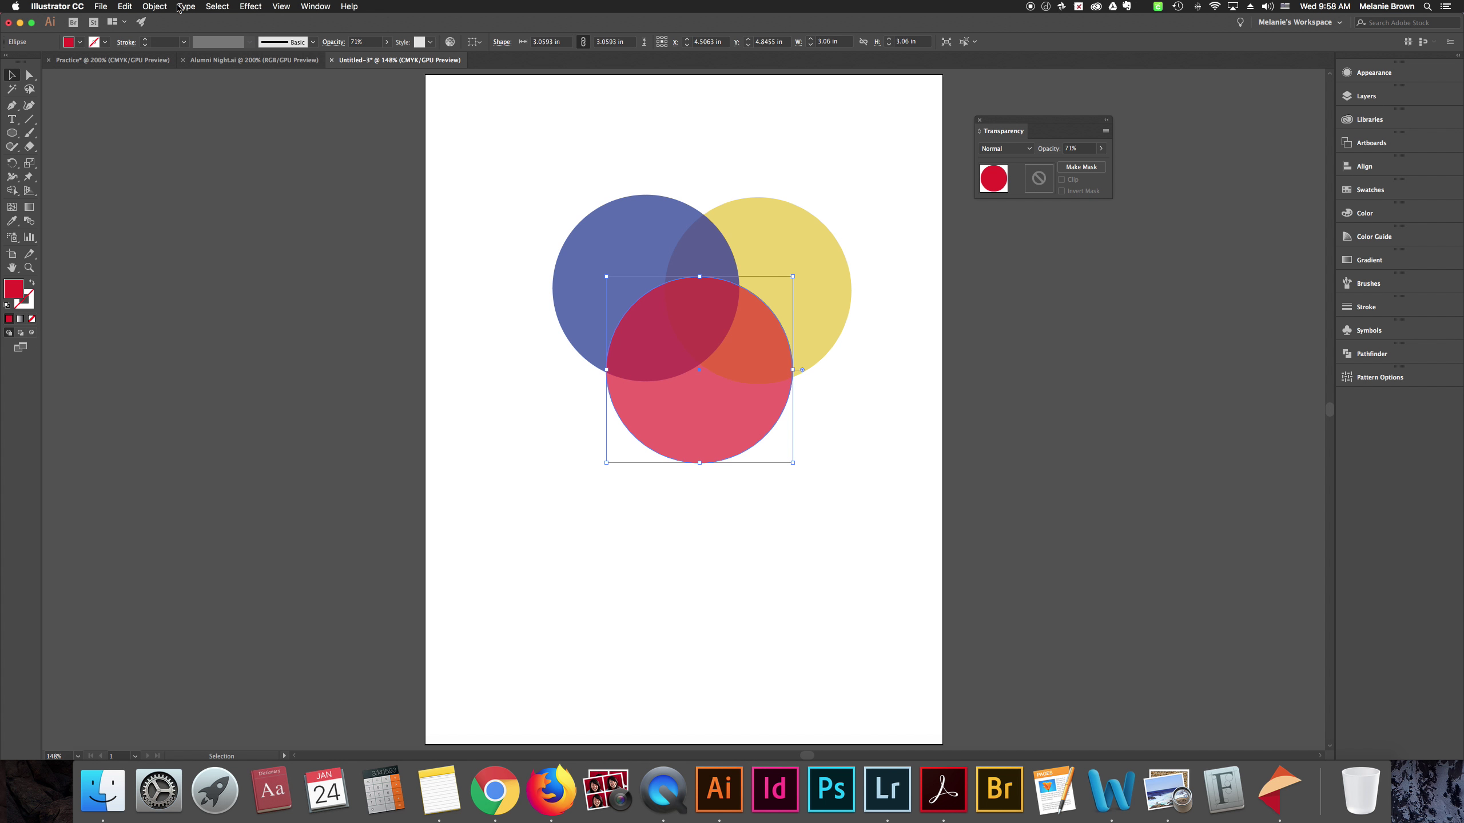
left_click(155, 6)
mouse_move(183, 32)
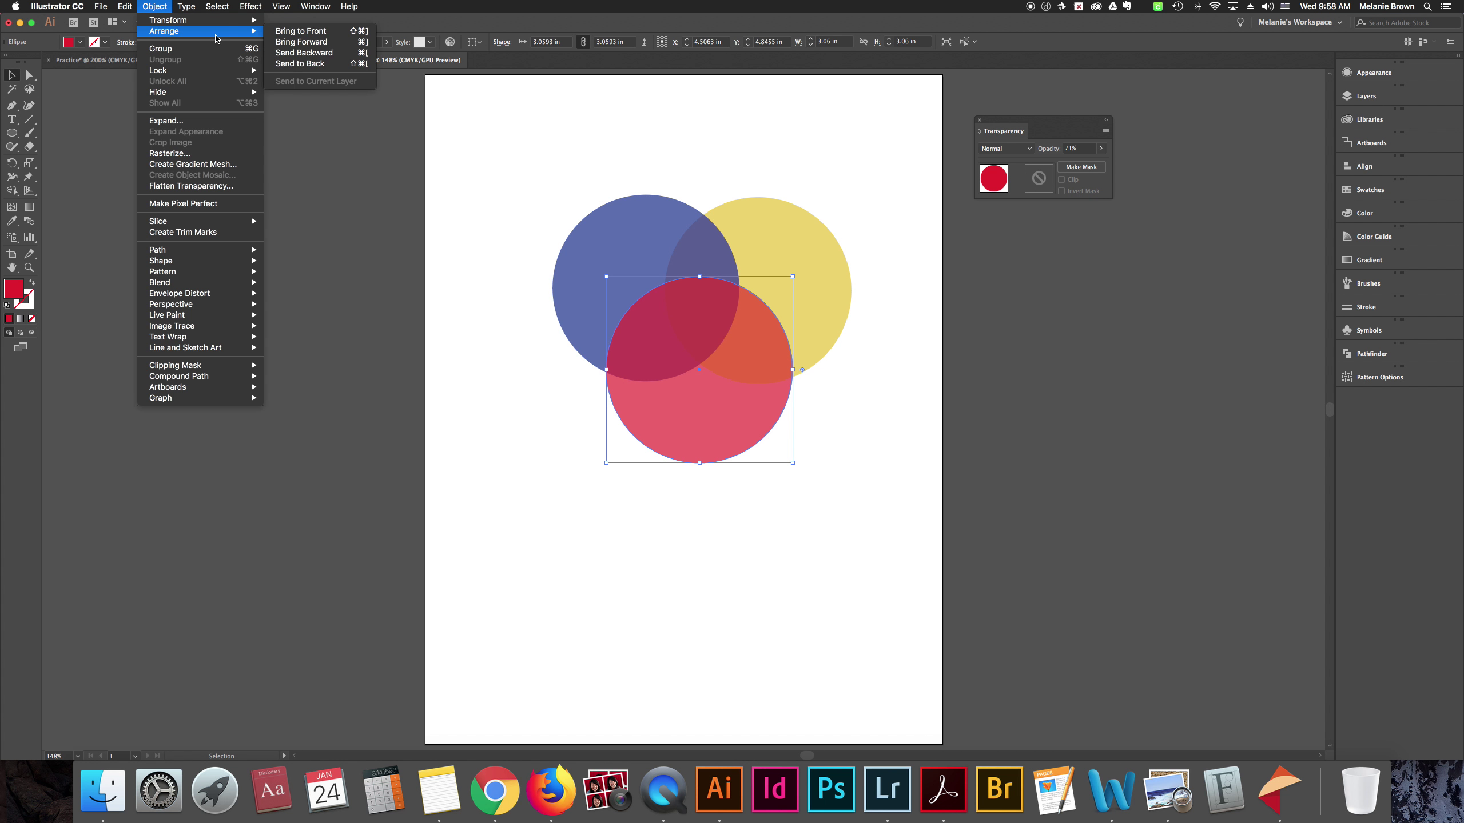
left_click(302, 42)
left_click(450, 150)
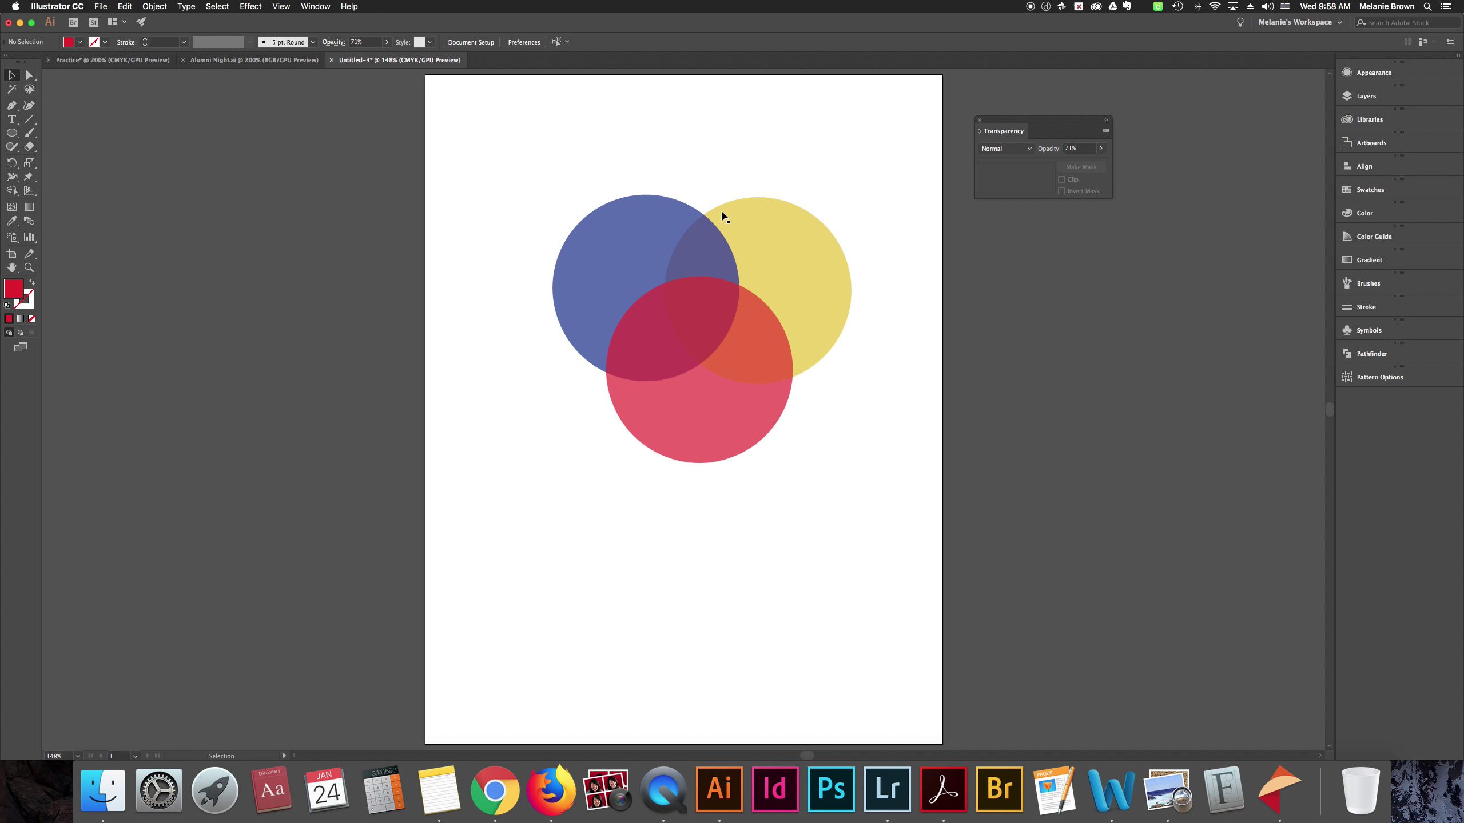
Shift the red circle slightly to the right below the blue and yellow circles
left_click(654, 232)
left_click(765, 246)
left_click(657, 234)
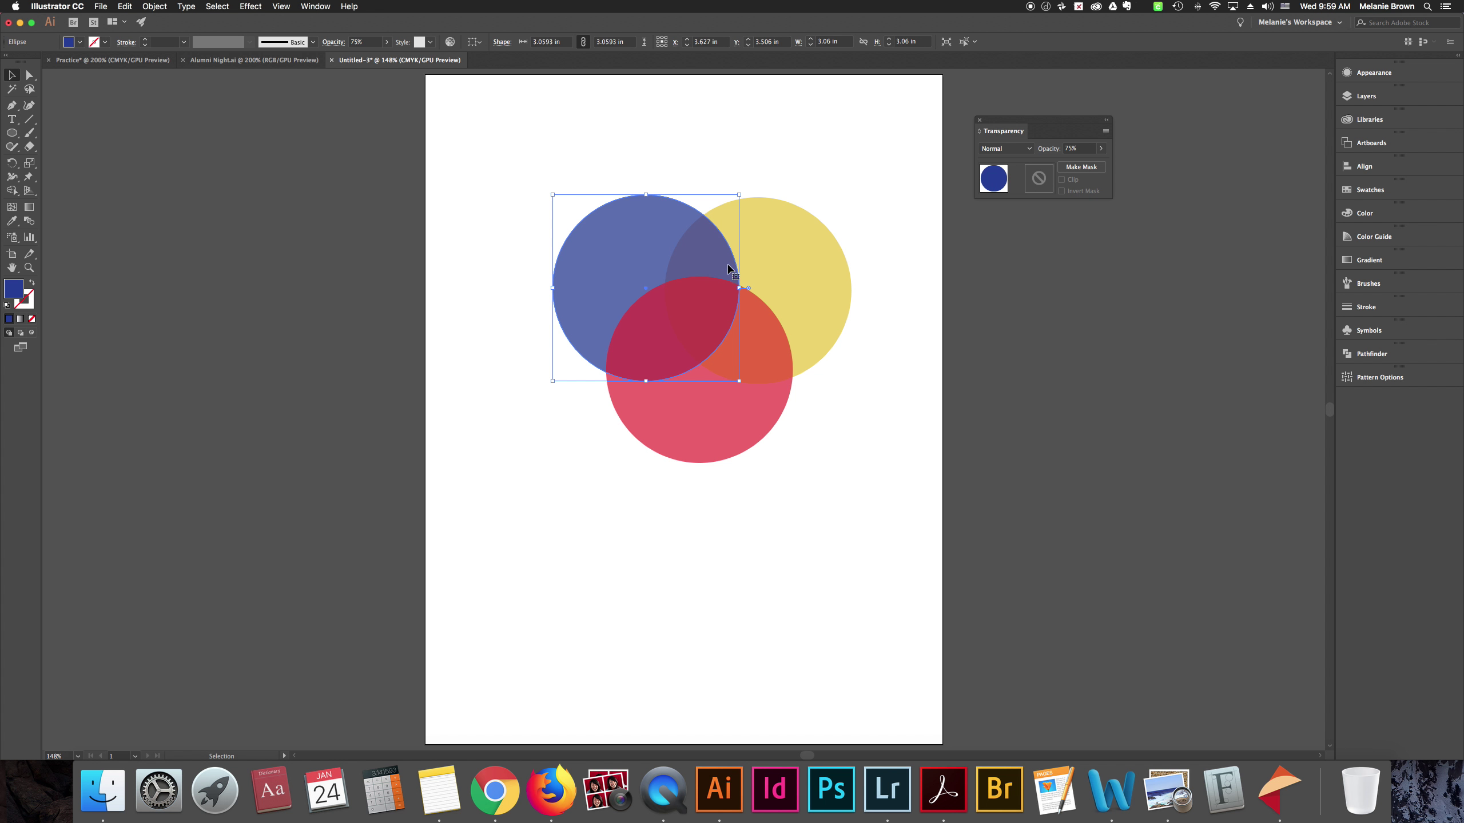
left_click(699, 406)
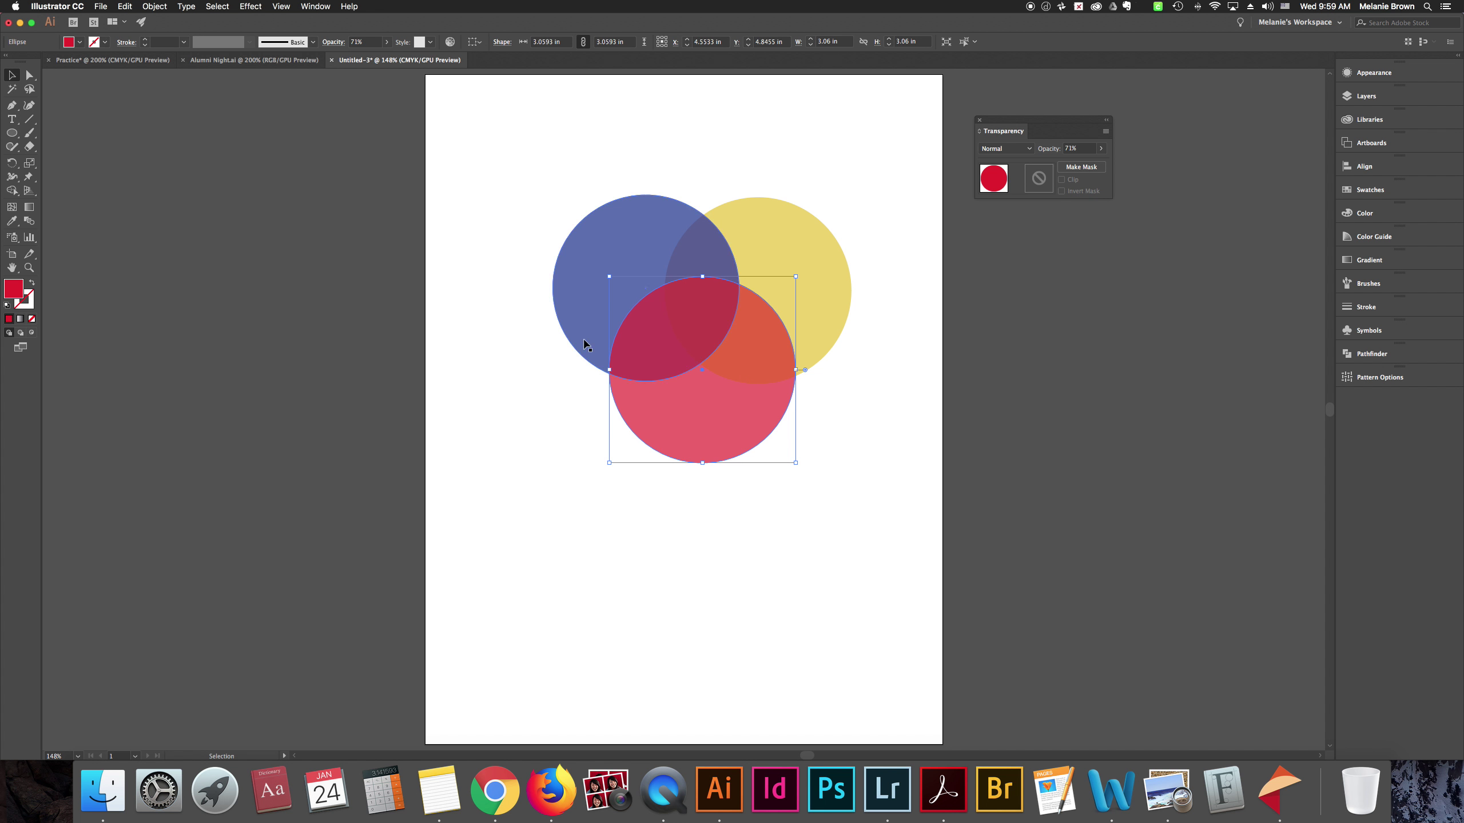
Change the blue circle's fill to a slightly brighter blue
left_click(615, 237)
double_click(12, 292)
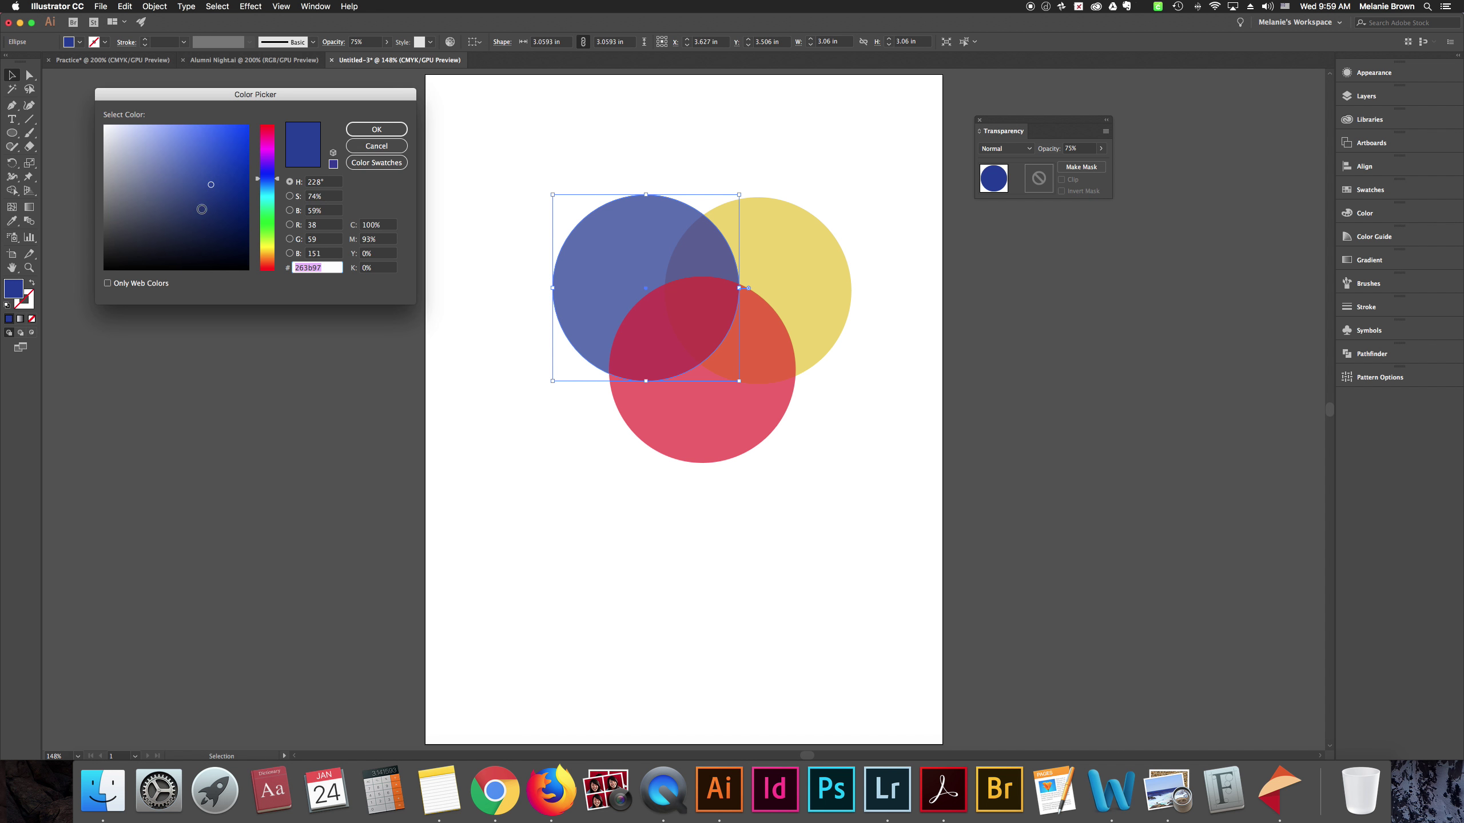
left_click(215, 147)
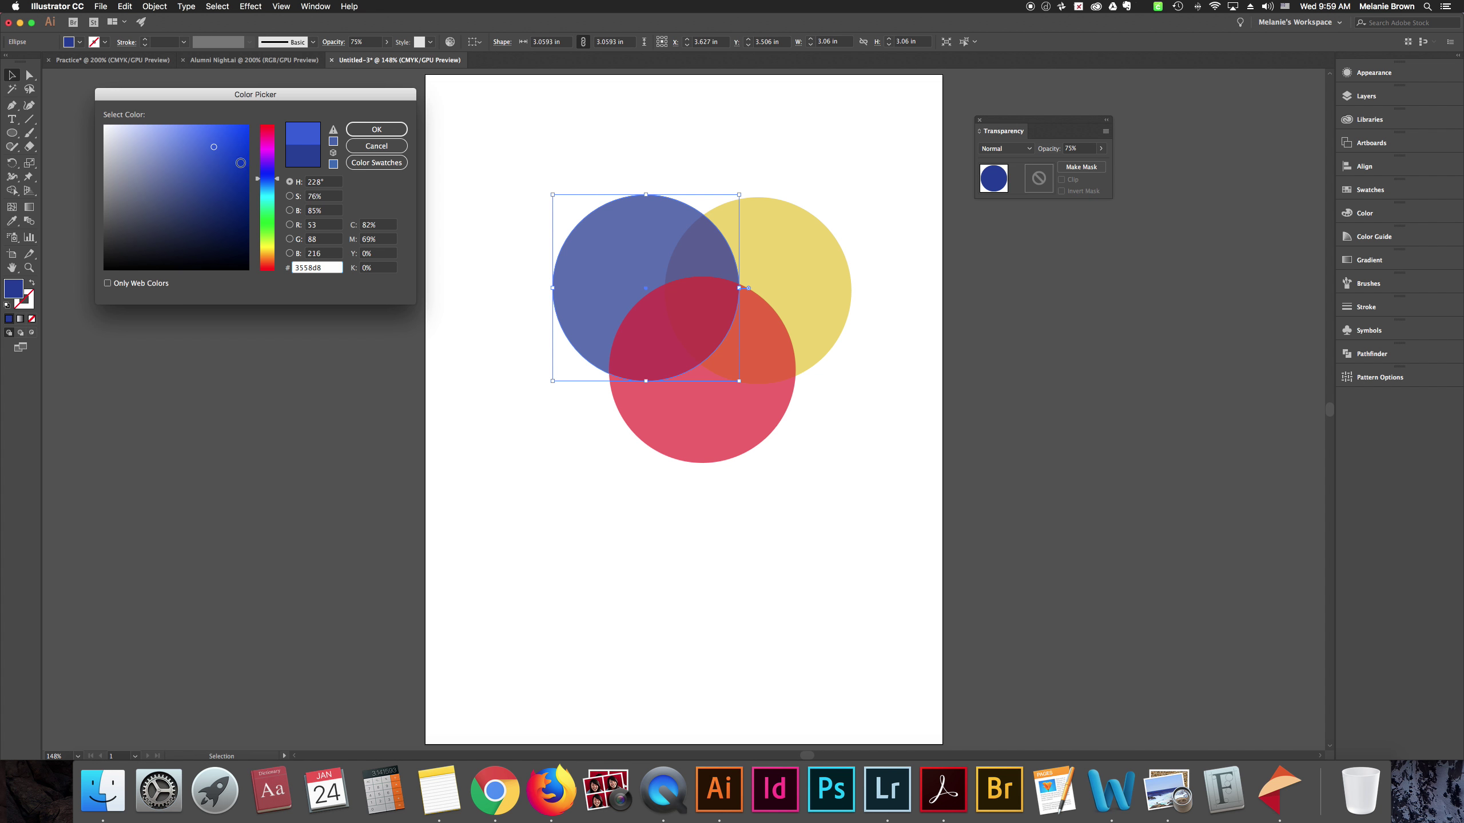
left_click(376, 129)
left_click(320, 200)
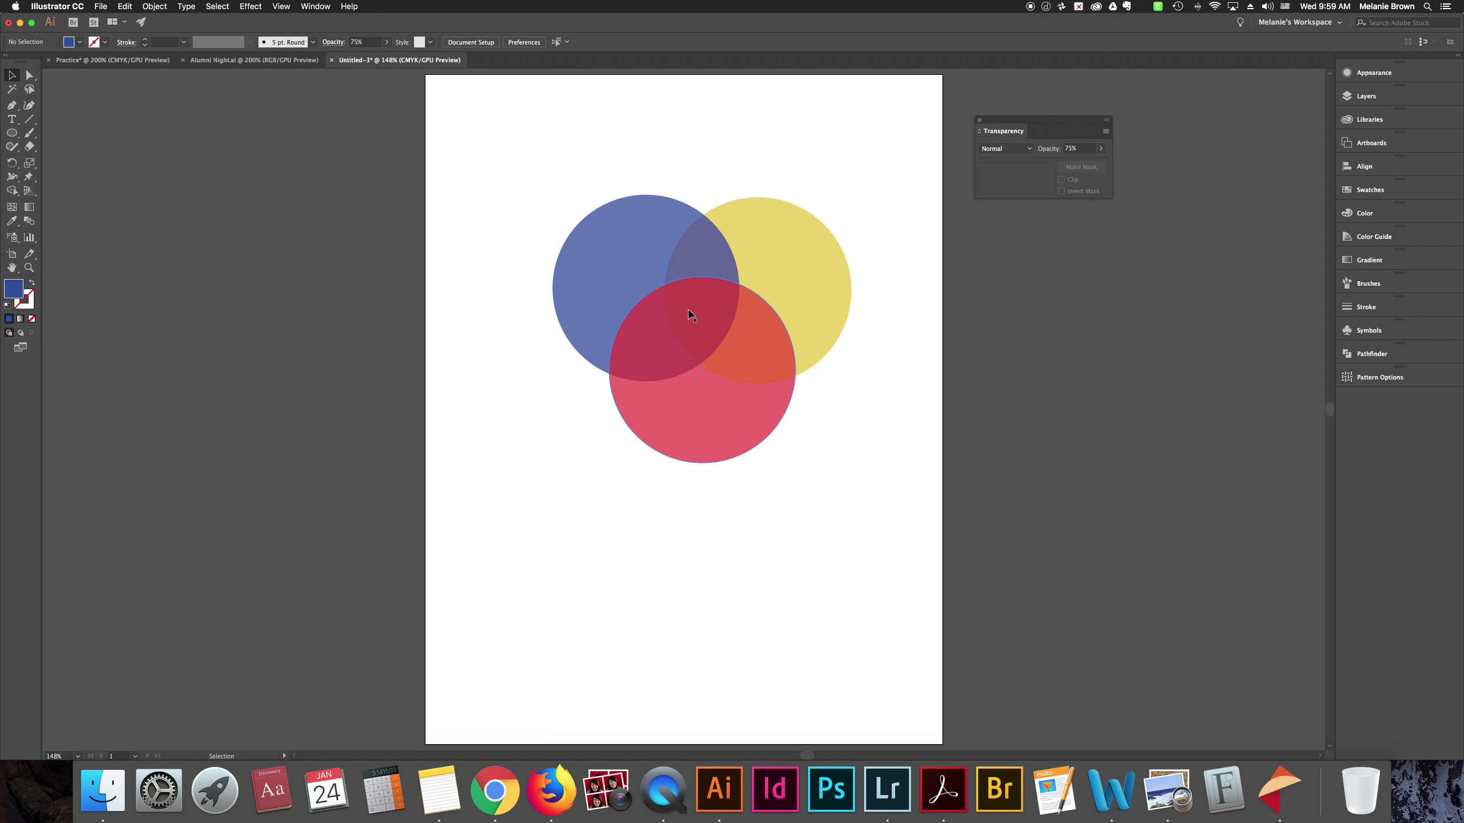
Change the red circle's fill to a darker red with C 21%, M 100%, Y 100% and K 14%
left_click(648, 445)
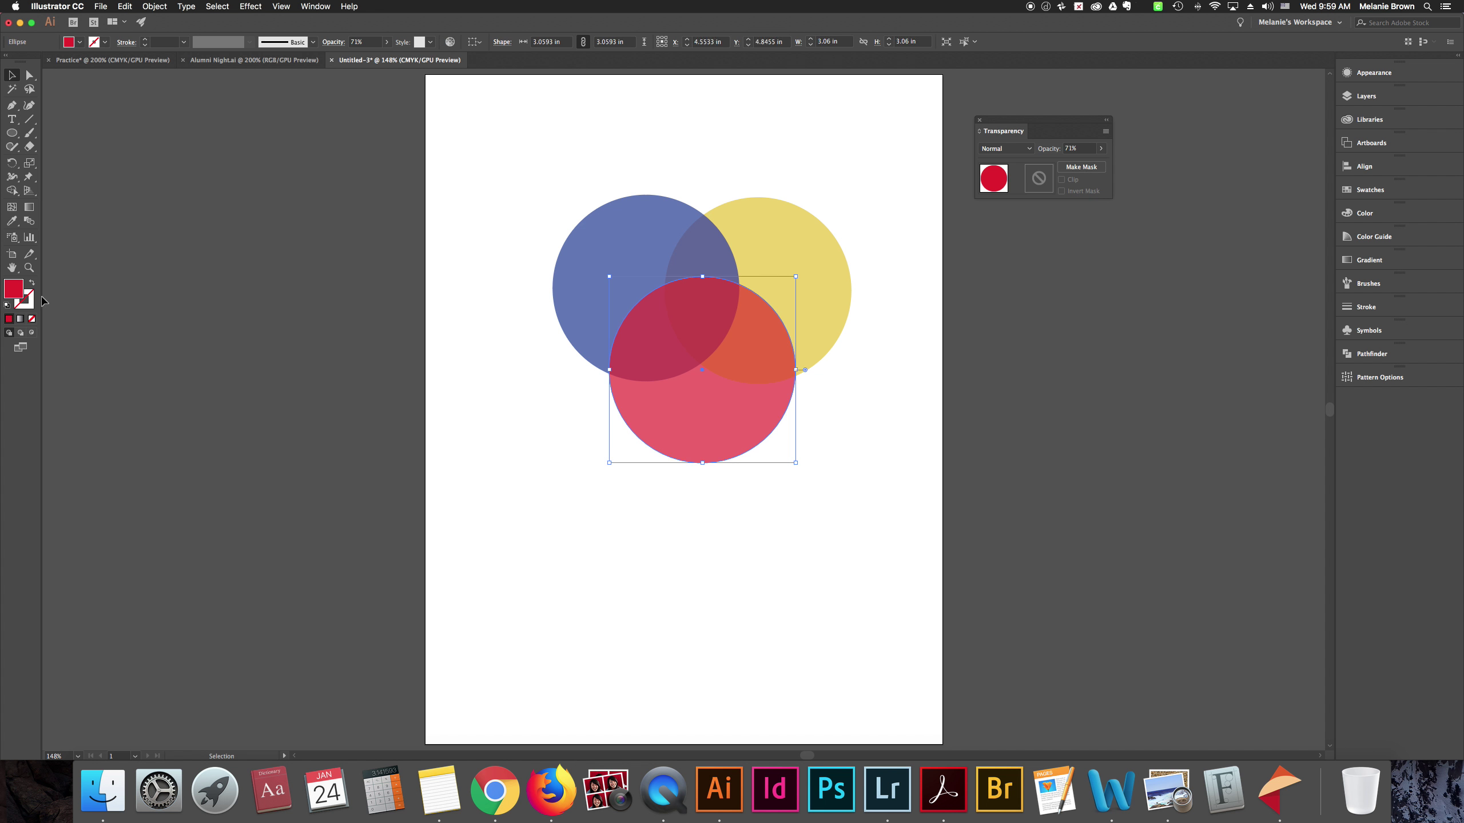
double_click(20, 295)
left_click(235, 187)
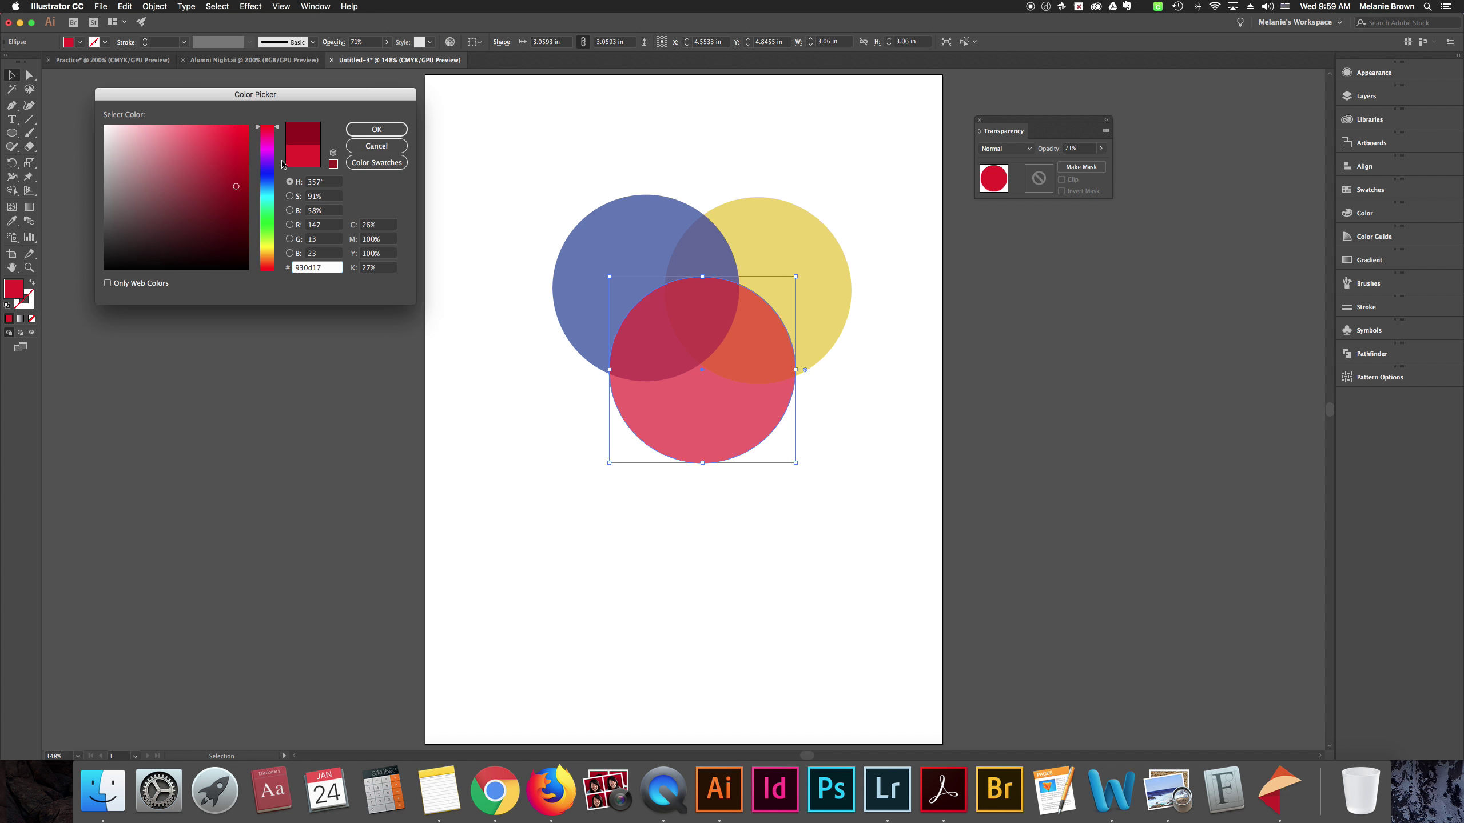
left_click(377, 129)
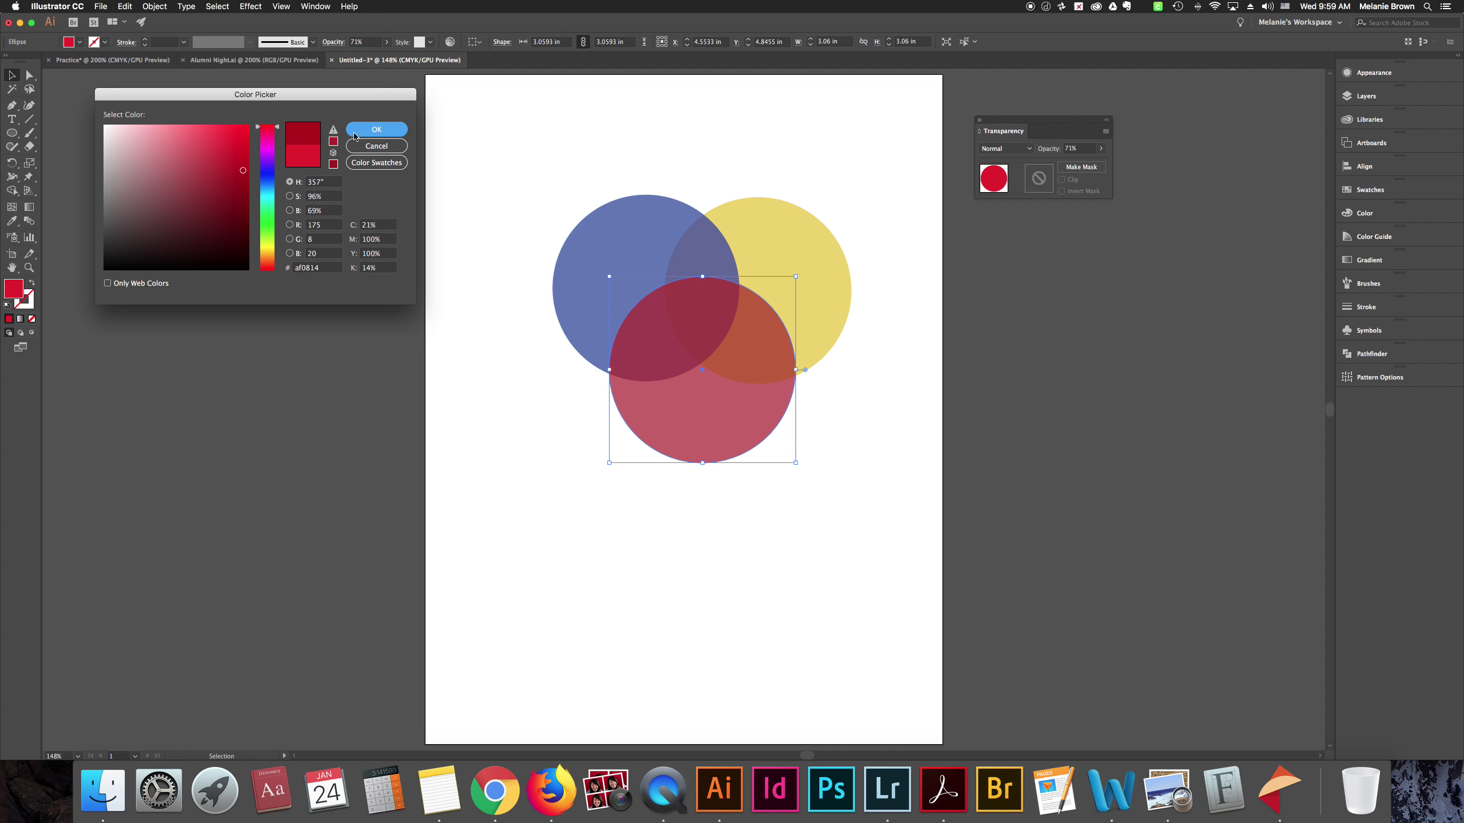
left_click(566, 361)
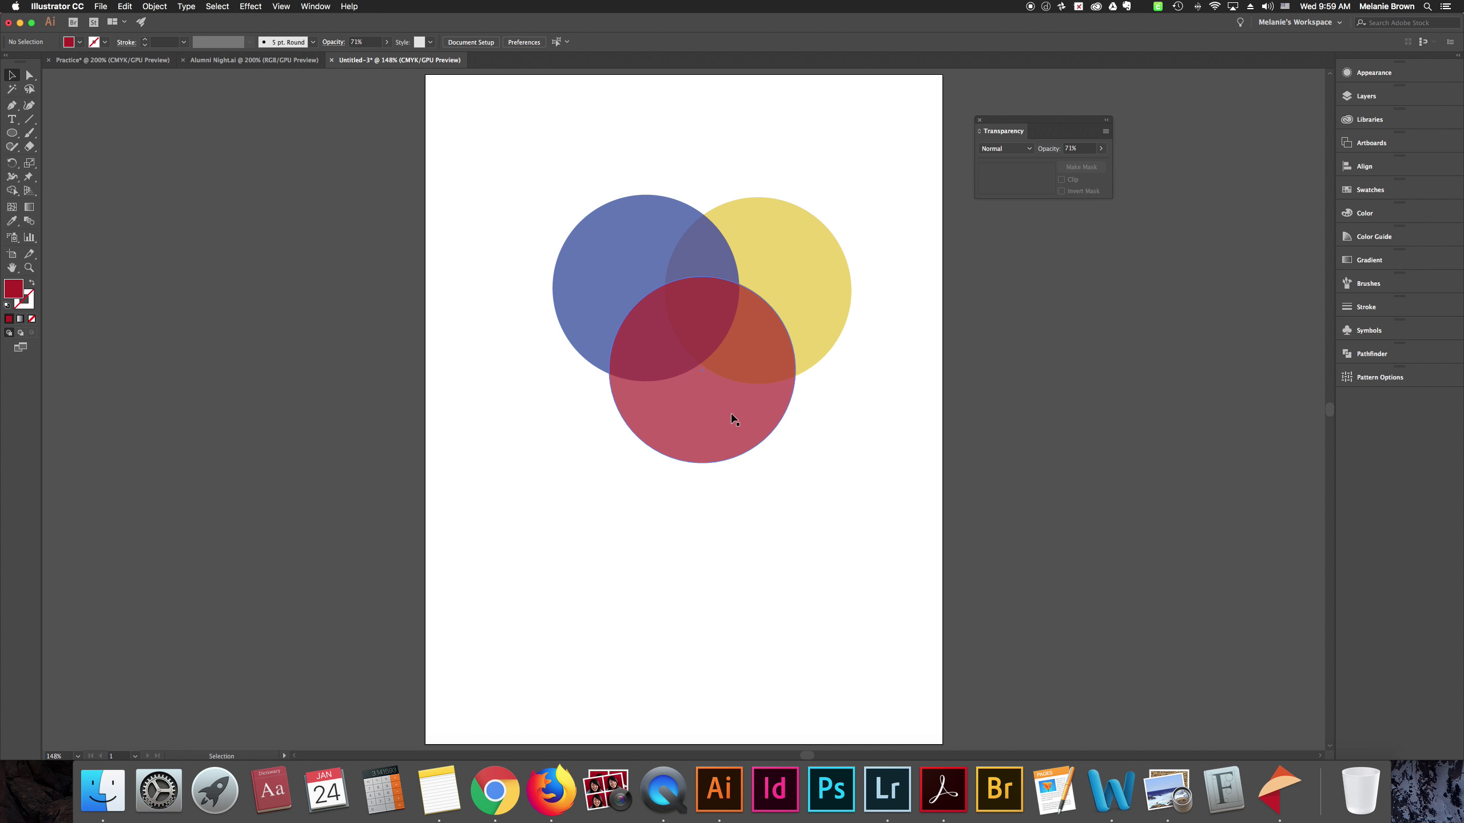
Stack the circles in an overlapping vertical column, with yellow on top, blue in the middle and red at the bottom
left_click_drag(733, 417, 653, 552)
left_click_drag(640, 315, 627, 444)
left_click_drag(787, 280, 666, 276)
left_click(788, 366)
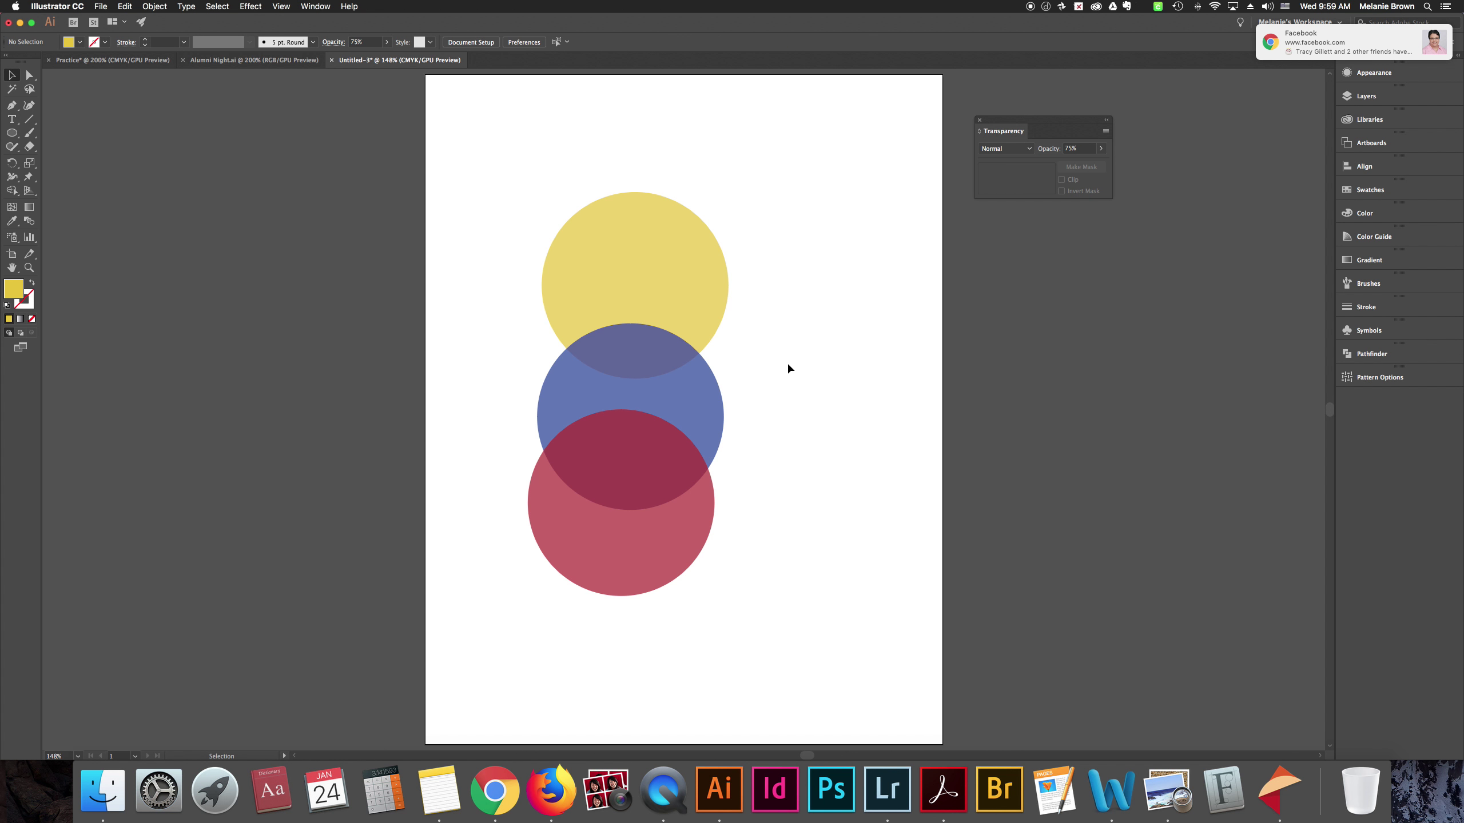
Arrange the circles in an overlapping horizontal row, with yellow on the left, blue in the middle and red on the right
left_click_drag(676, 412, 770, 278)
left_click(805, 476)
left_click_drag(667, 476, 875, 266)
left_click(819, 435)
left_click_drag(543, 179, 868, 391)
left_click_drag(868, 391, 802, 471)
left_click(911, 238)
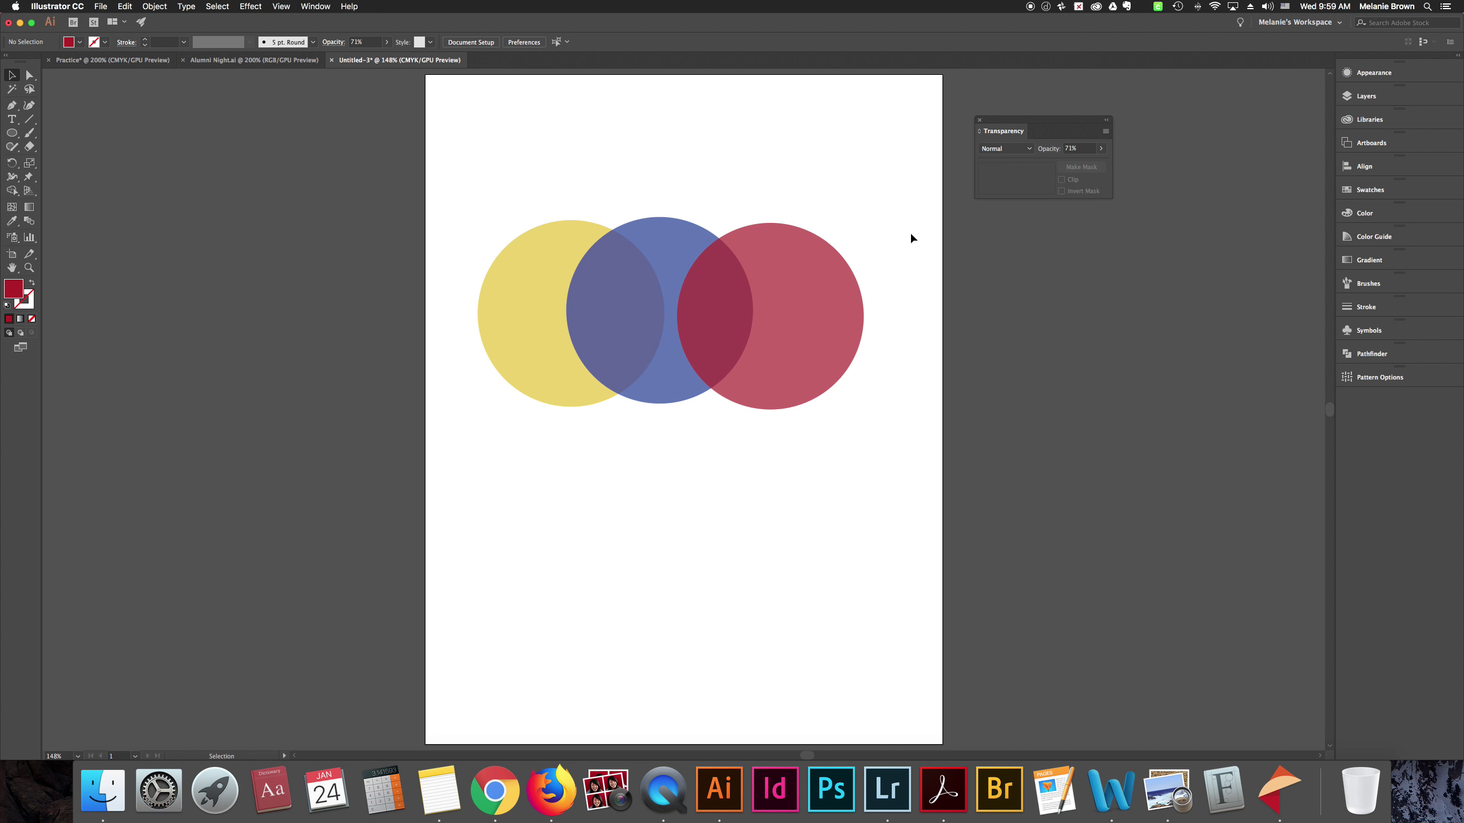
Reduce the red circle's opacity to 50% and shift the circle slightly away from the blue one
left_click(823, 327)
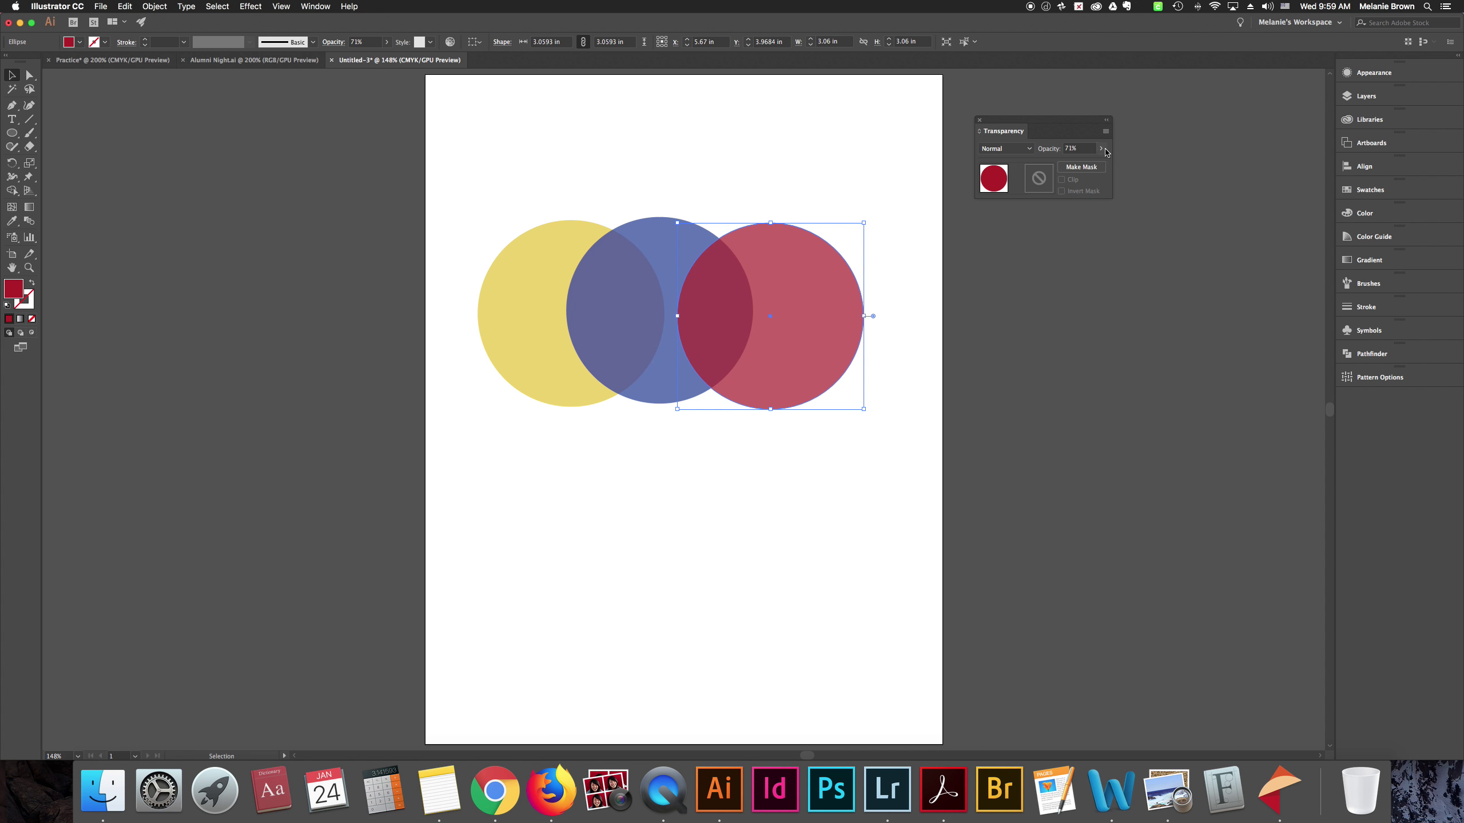
left_click(1101, 149)
left_click_drag(1090, 163, 1078, 164)
left_click(1076, 149)
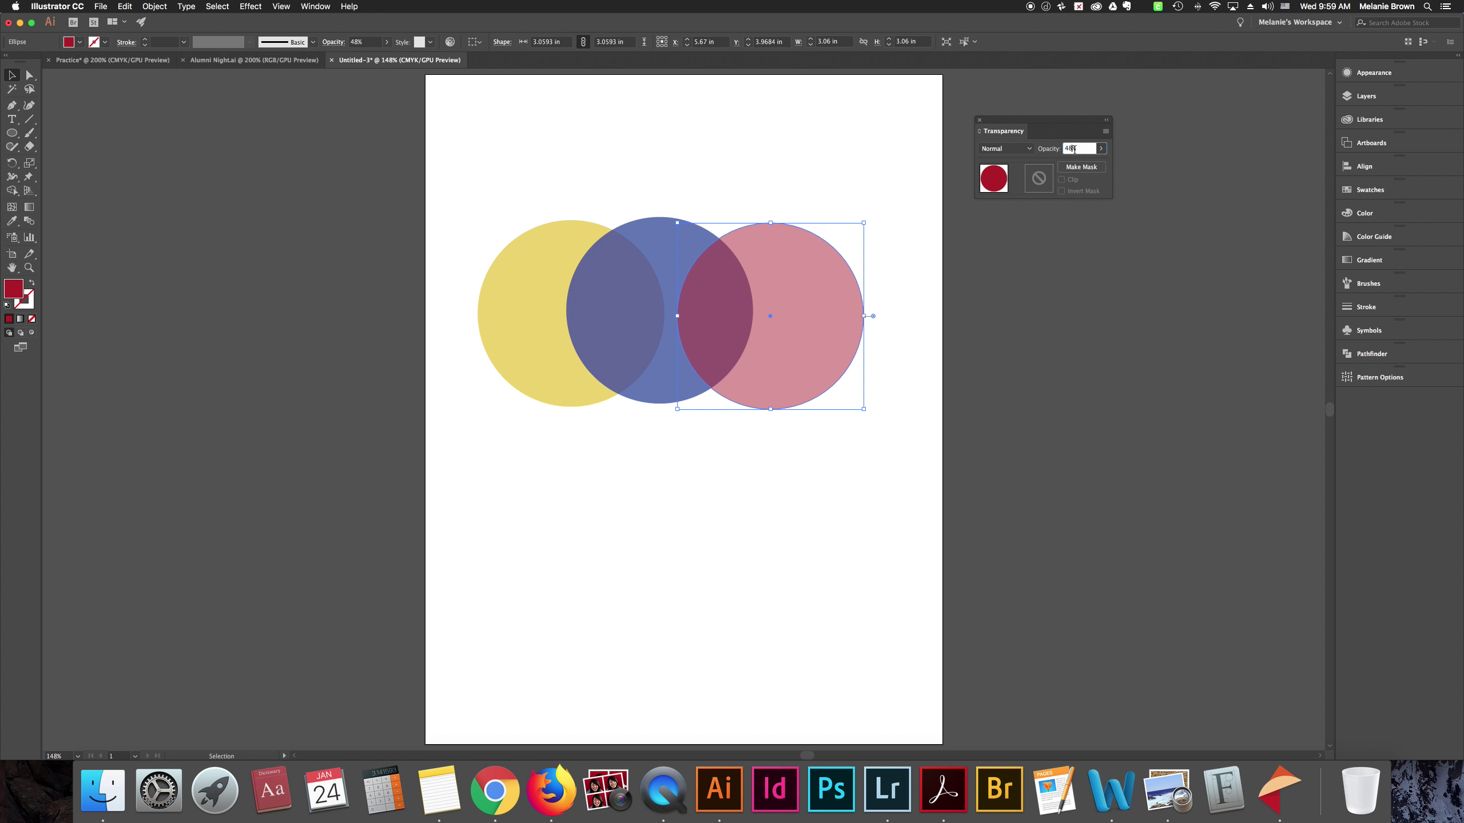
key("Return")
left_click_drag(805, 369, 820, 366)
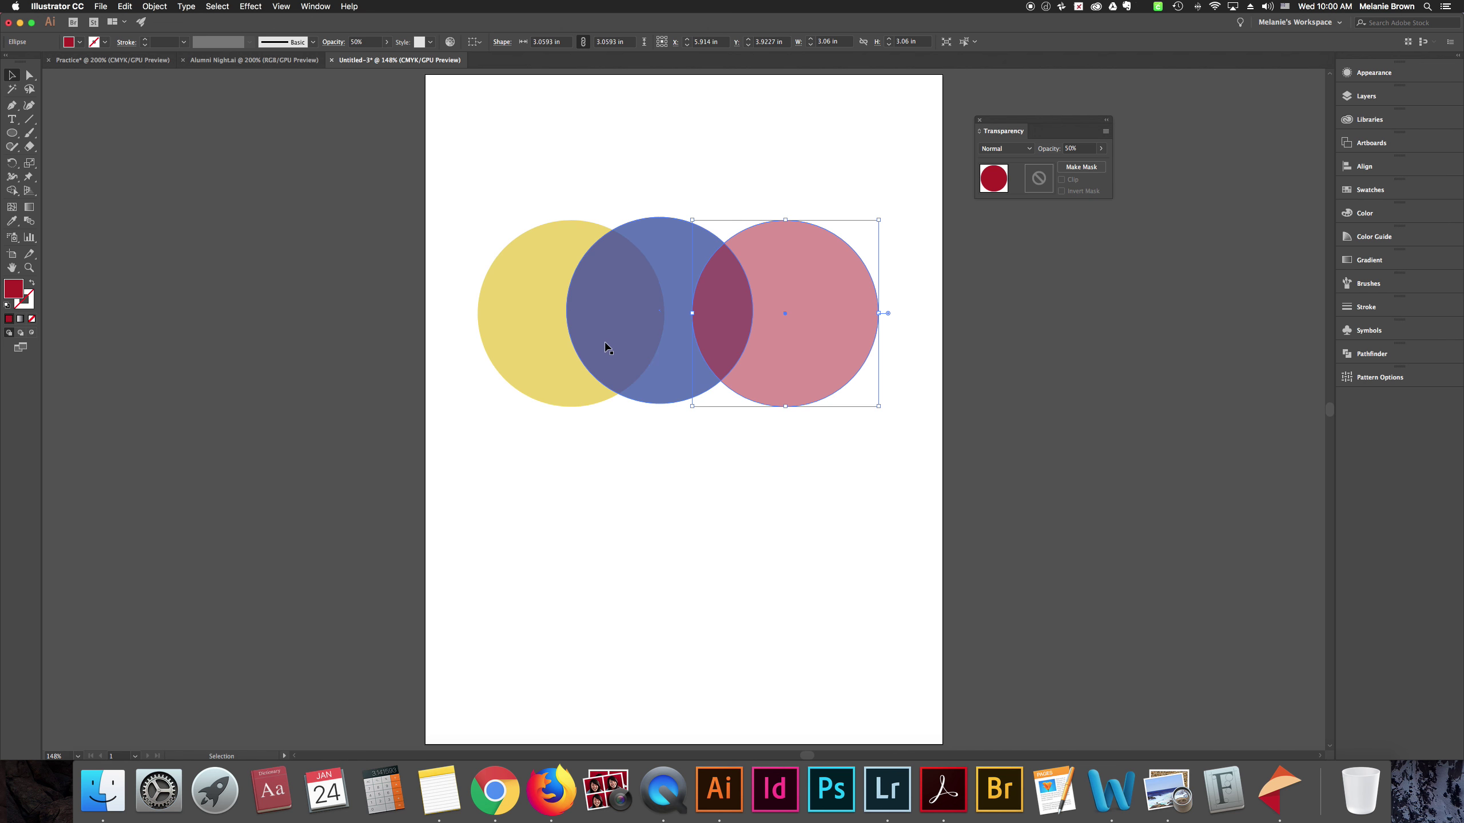
Lower the blue circle's opacity to 48%
left_click(657, 385)
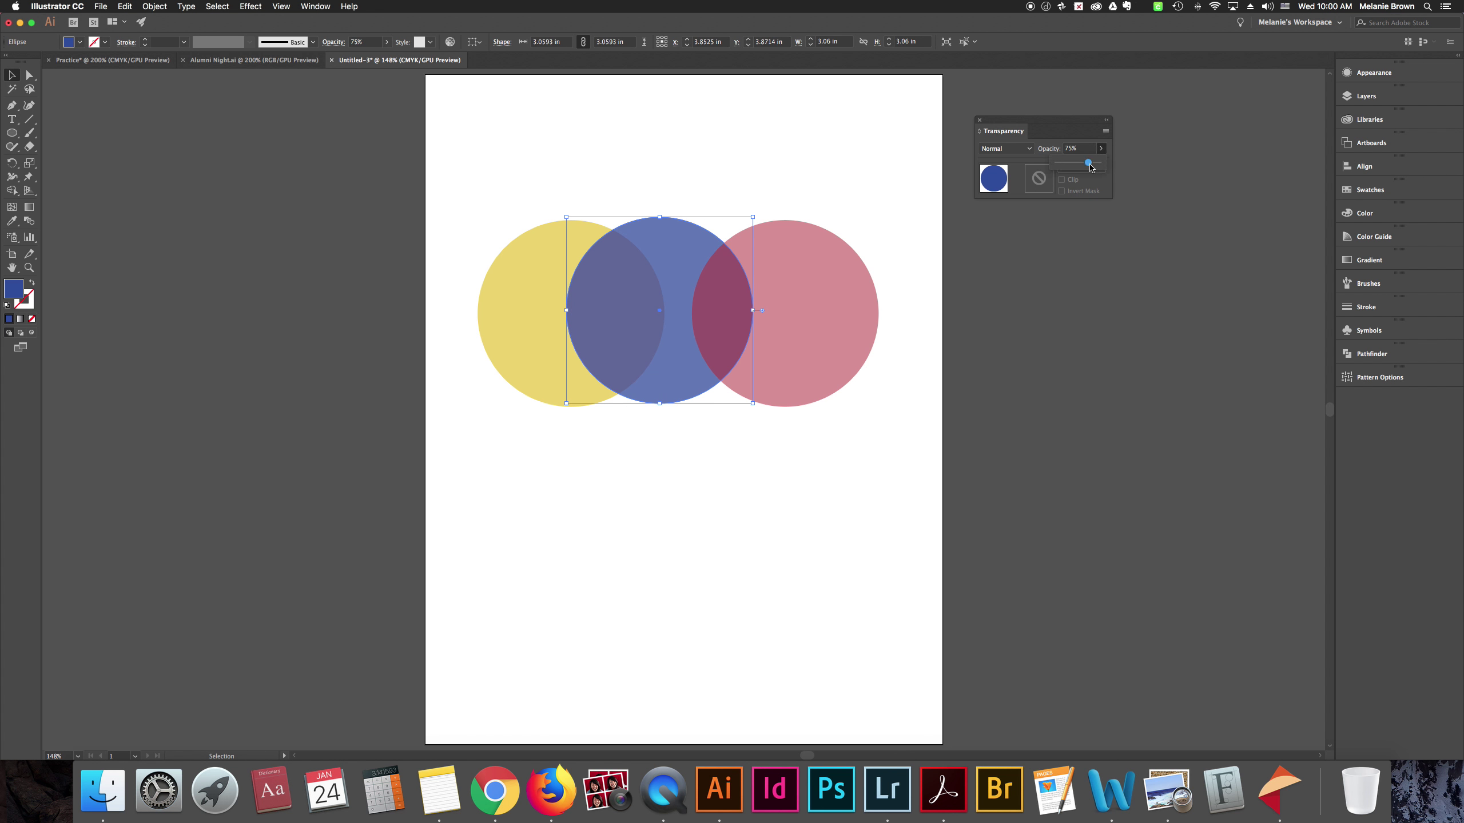
left_click_drag(1079, 166, 1079, 167)
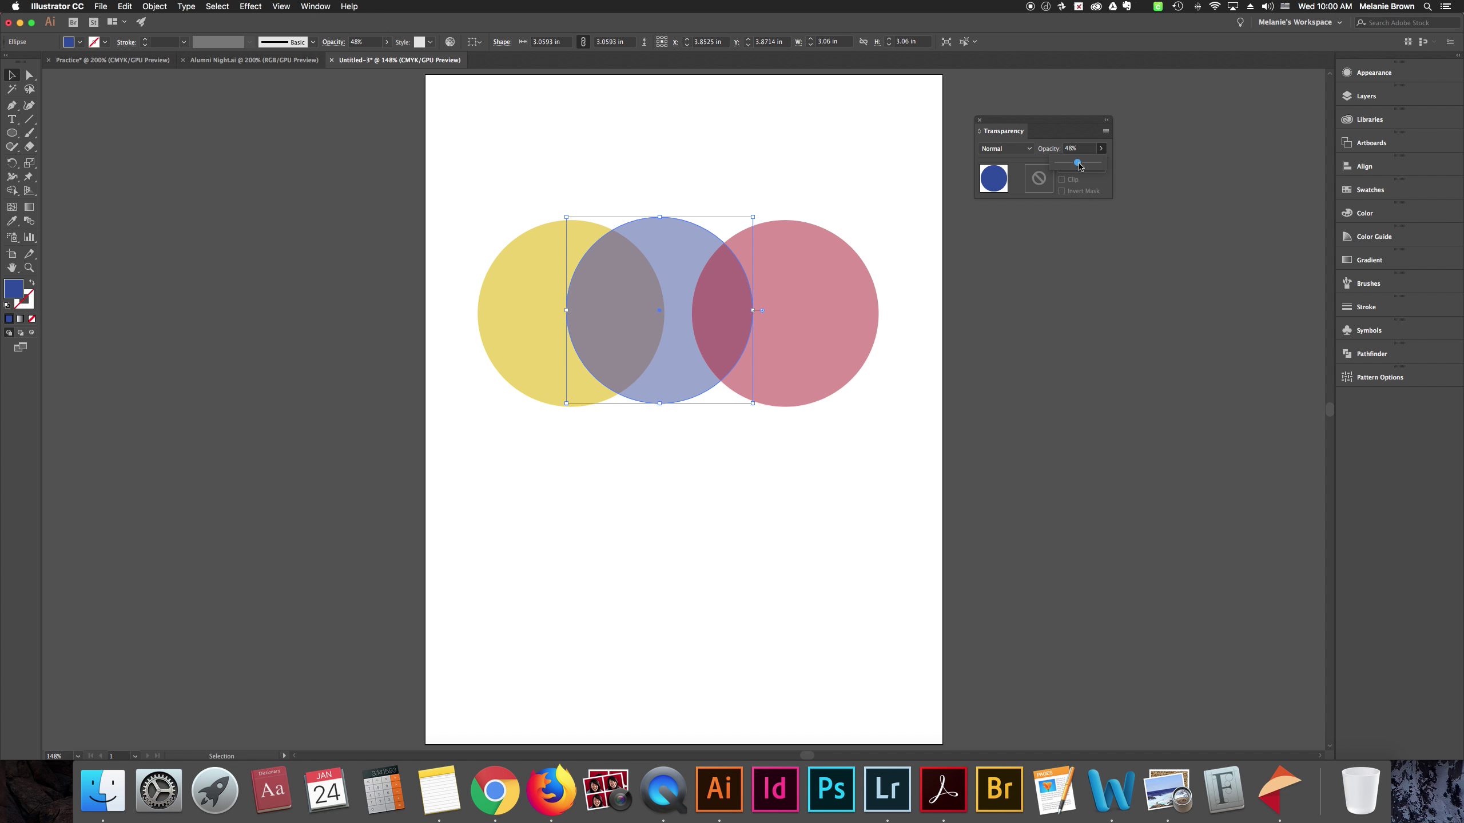
left_click(808, 443)
Nudge the yellow circle slightly outward to the left and move the red circle closer over the blue one
left_click_drag(517, 327, 502, 324)
left_click(884, 383)
left_click_drag(813, 285, 790, 307)
left_click(817, 511)
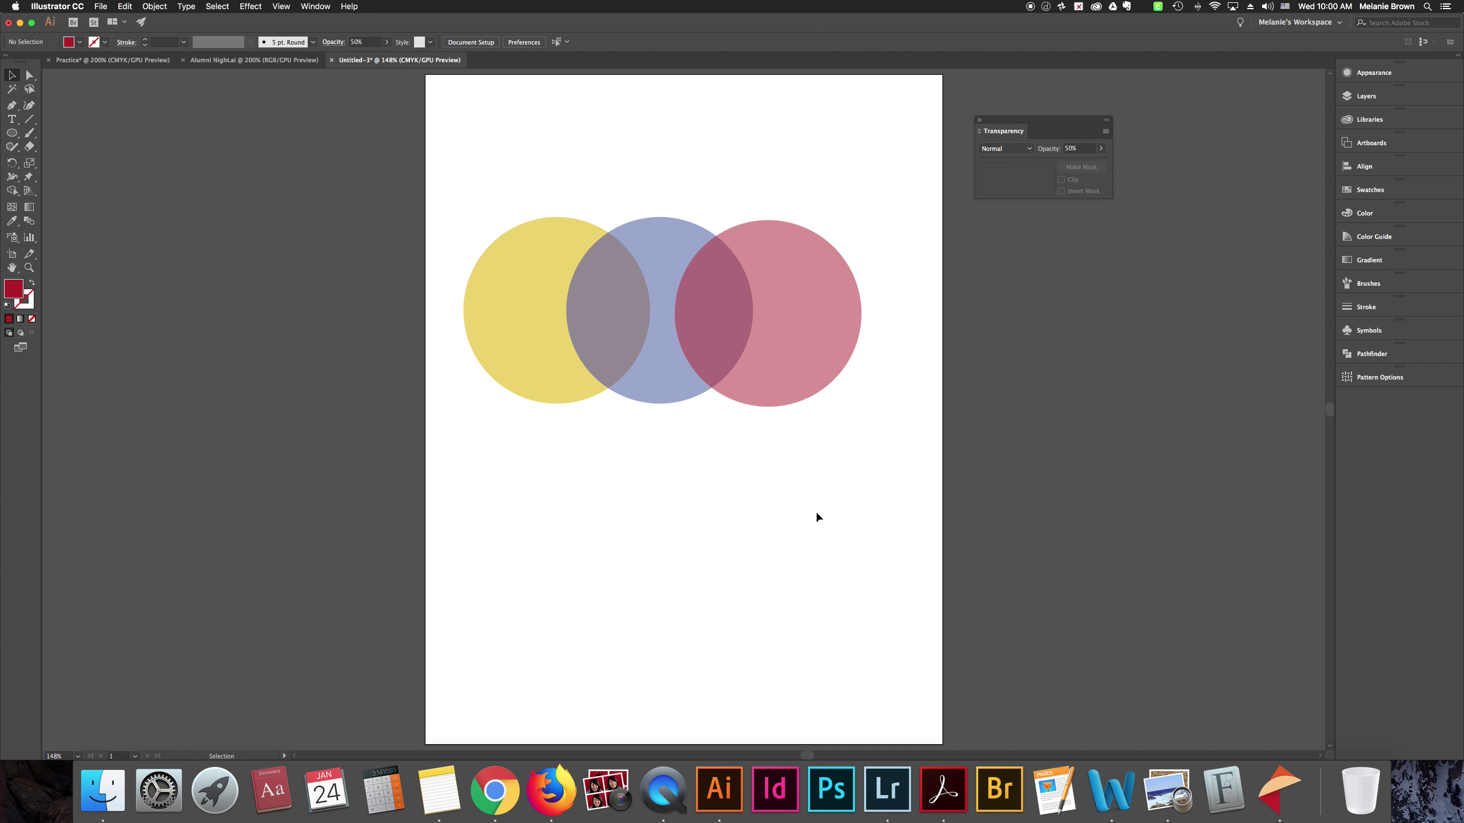
Set the red circle's opacity to 100%
left_click(780, 303)
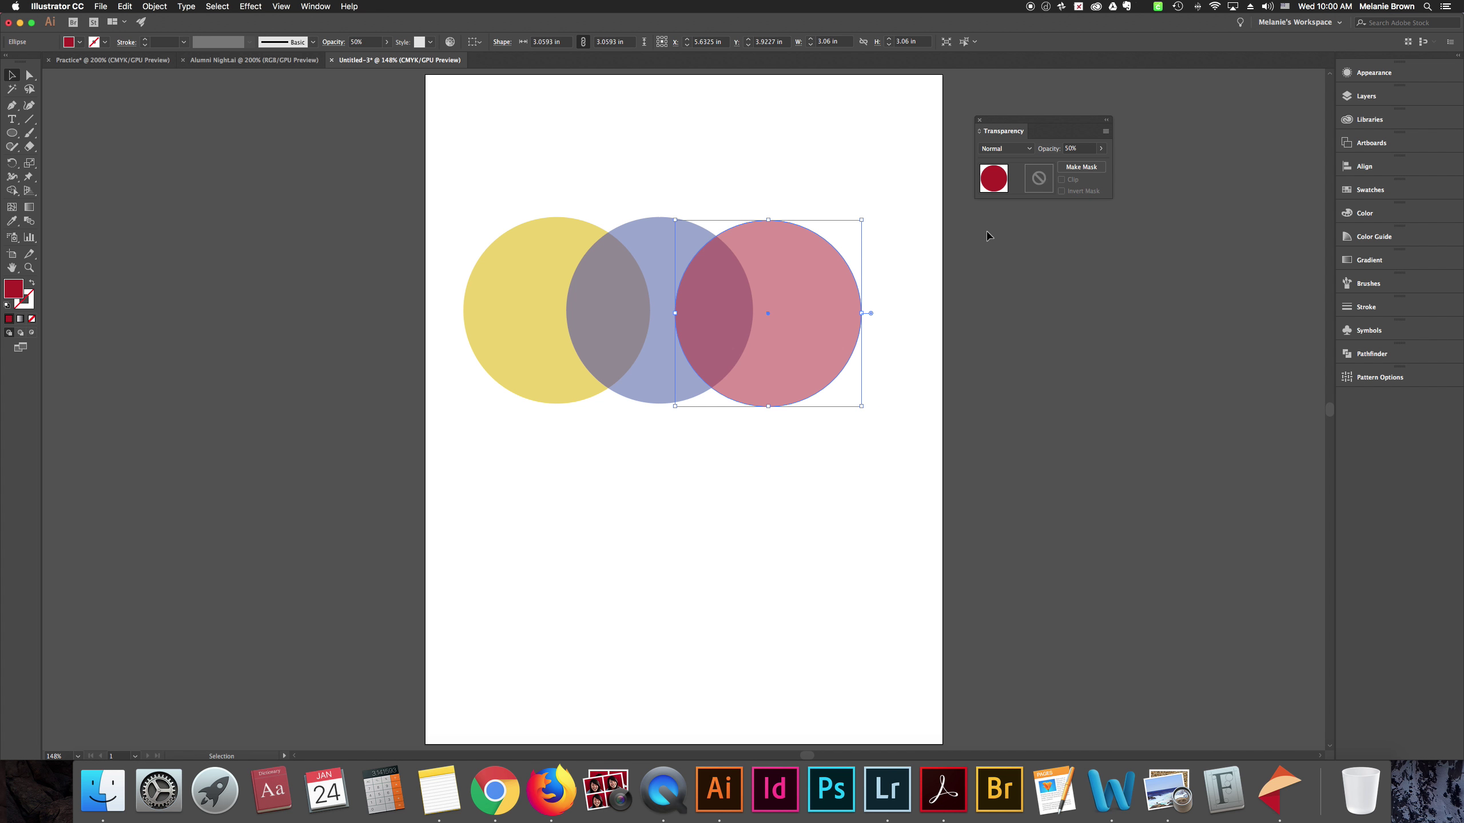
scroll(730, 367, "down", 1)
scroll(731, 367, "right", 1)
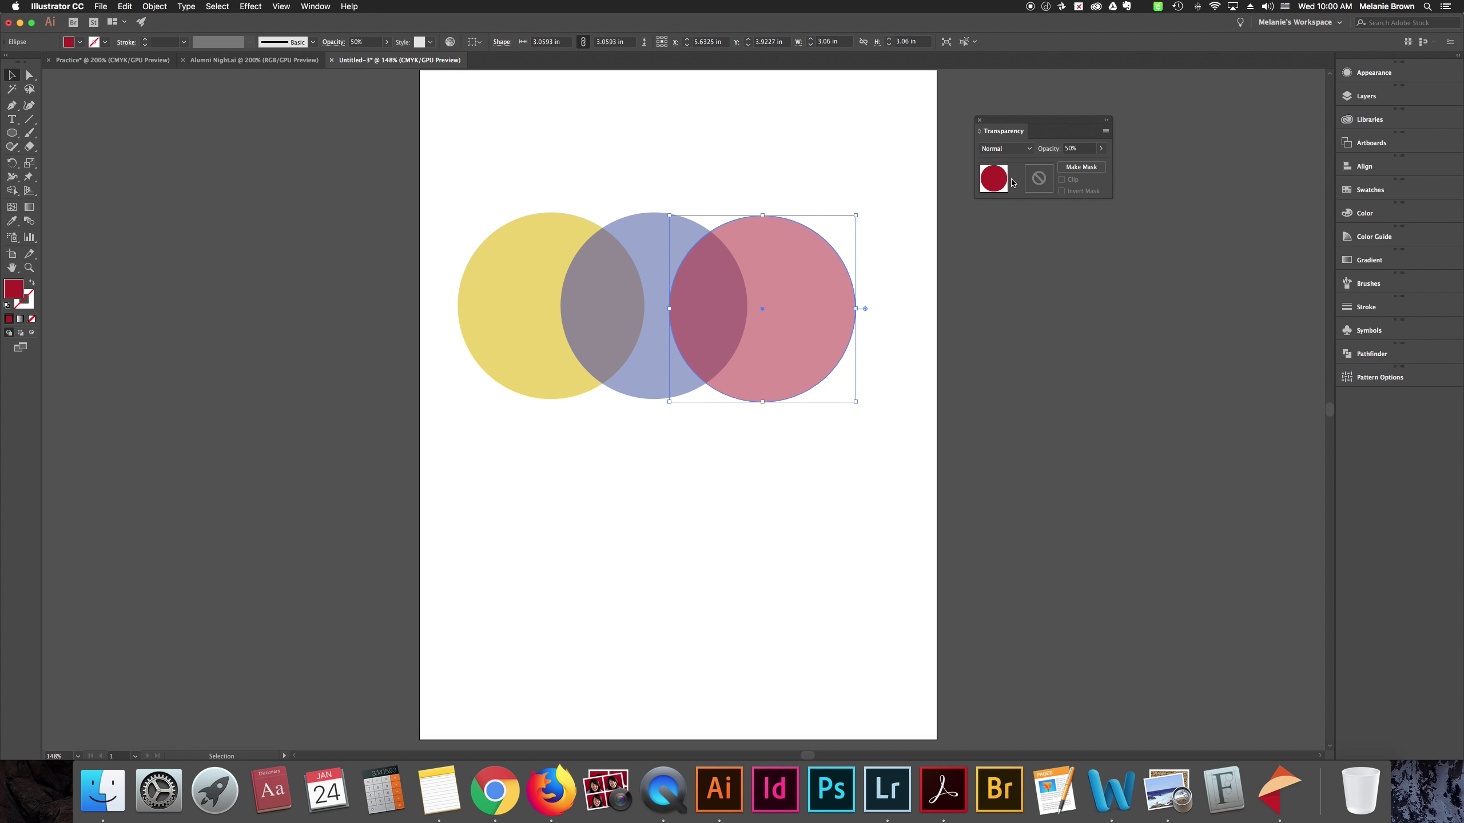
left_click_drag(1006, 131, 996, 135)
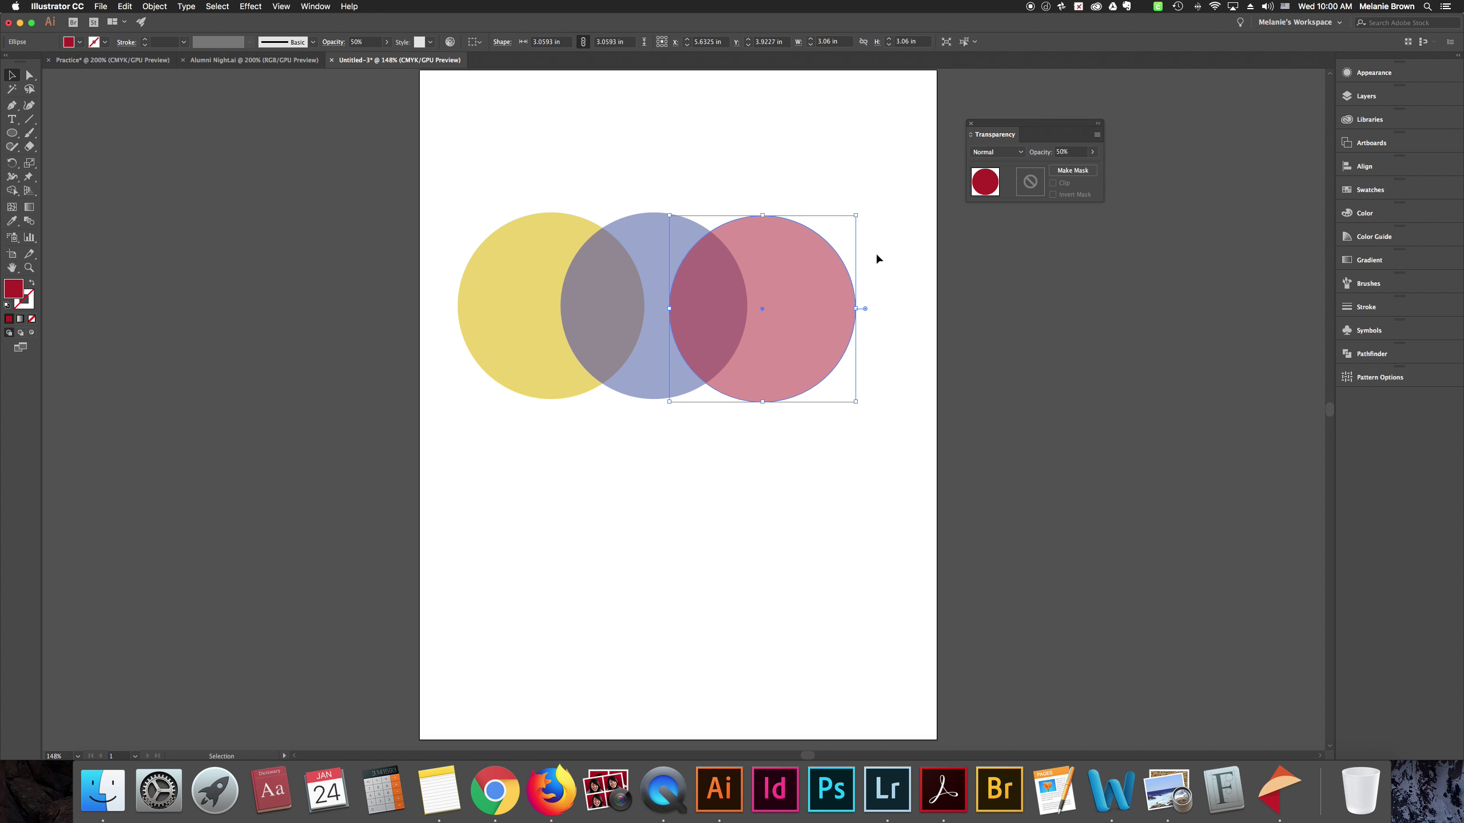
scroll(903, 291, "left", 2)
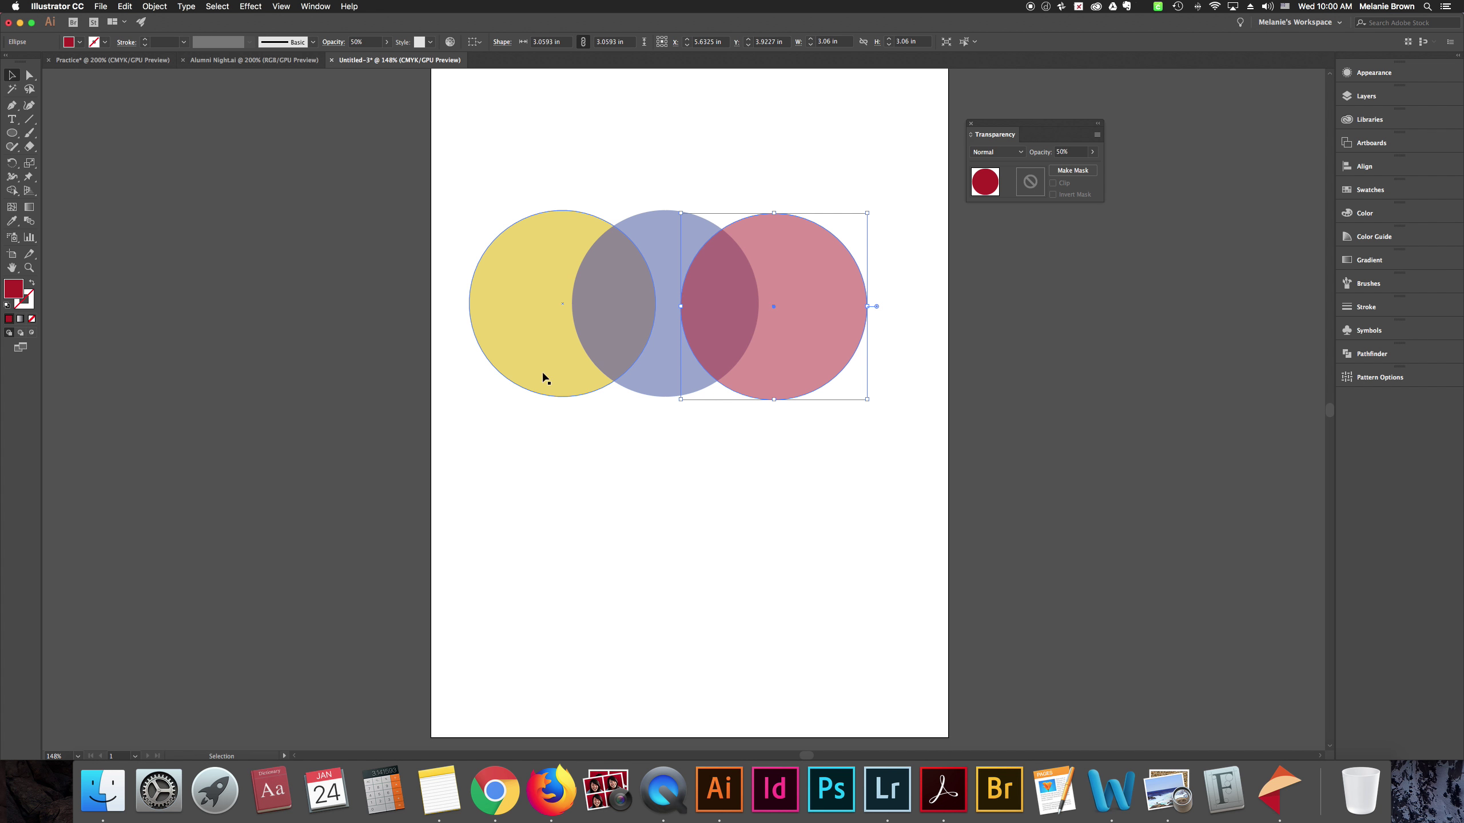
left_click(1093, 152)
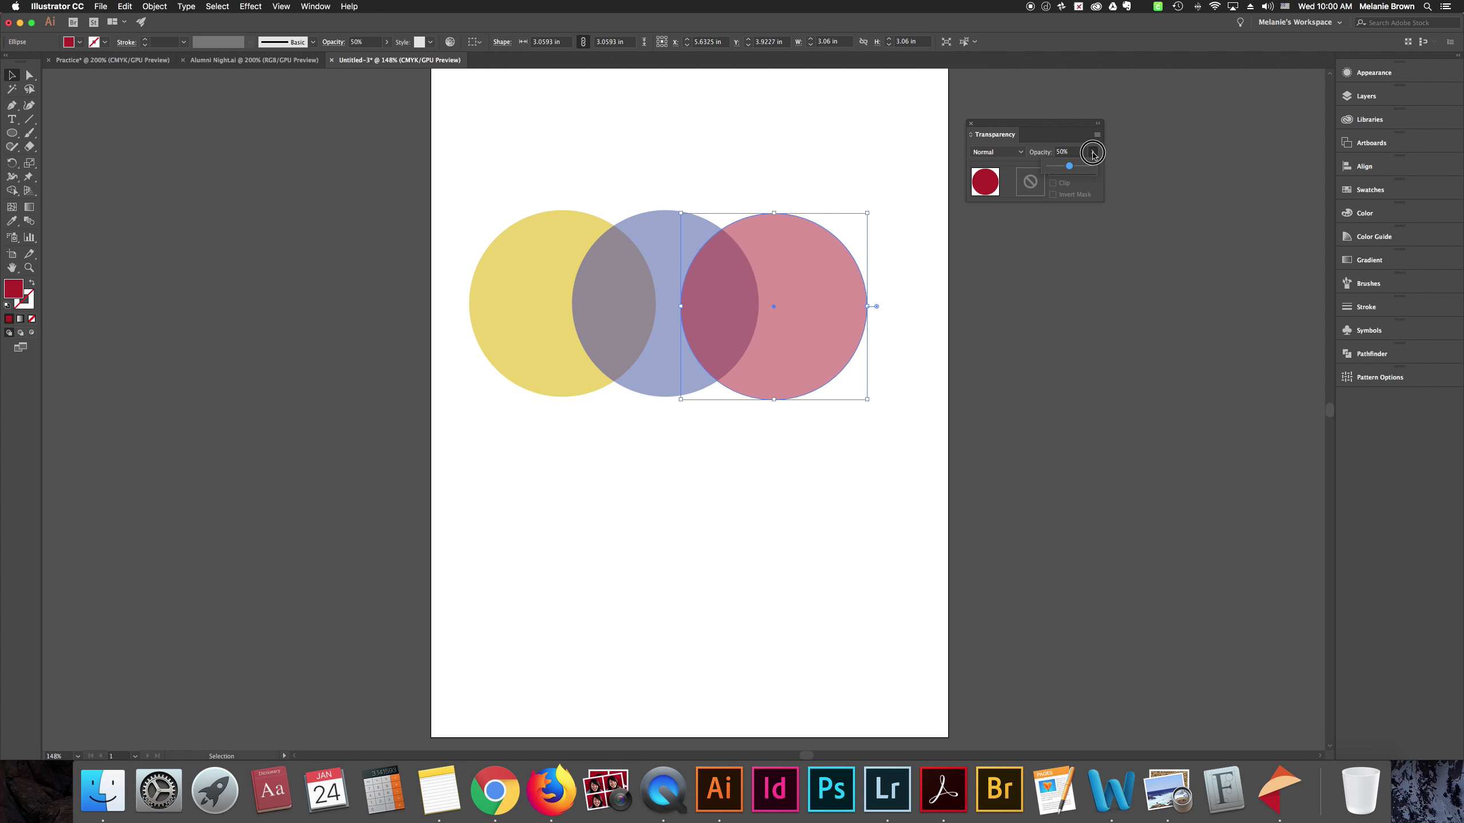
left_click_drag(1076, 166, 1109, 167)
left_click(805, 474)
Set the opacity of the blue and yellow circles to 100%
left_click(671, 225)
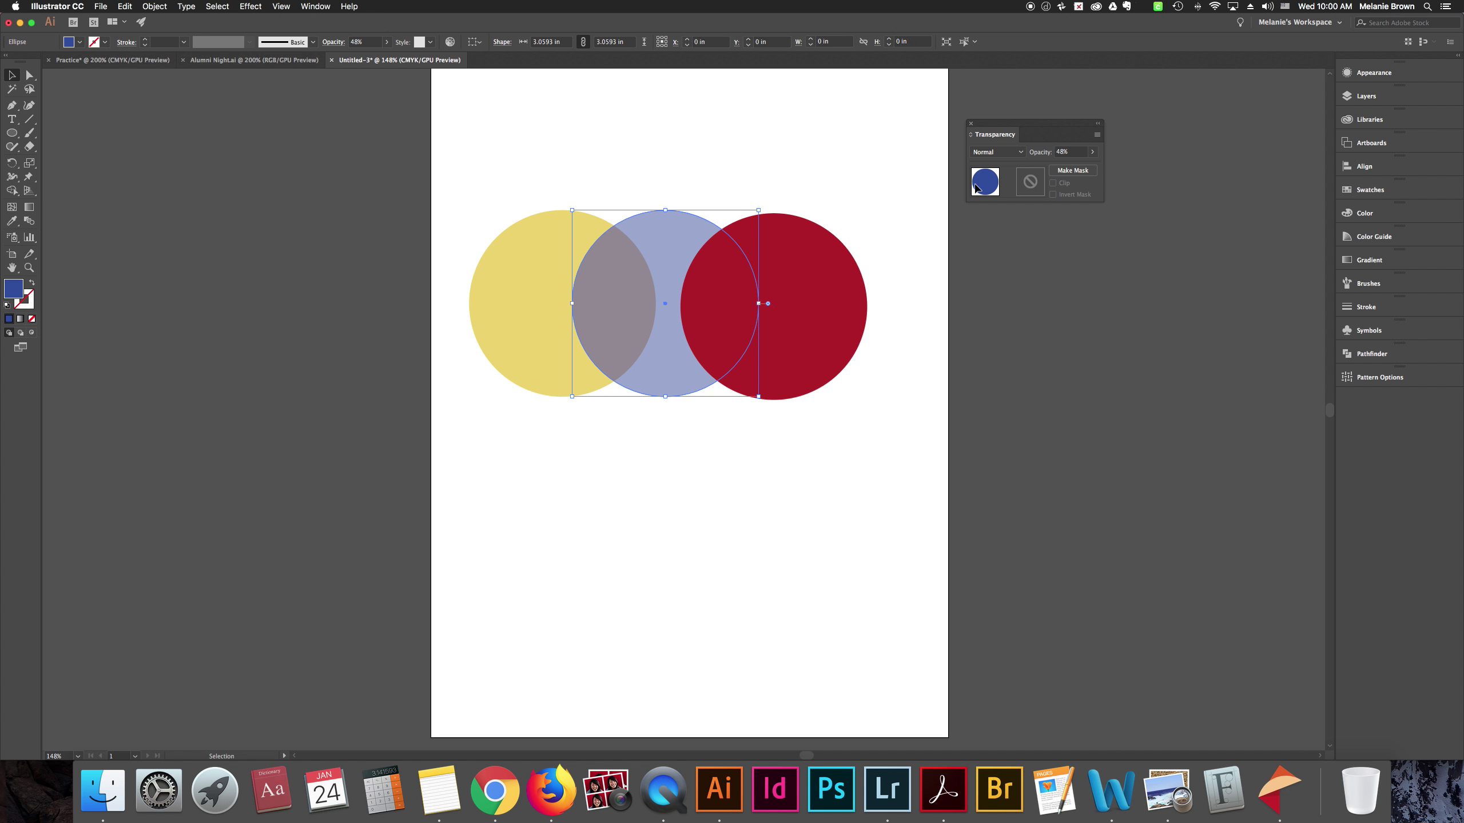
left_click(1092, 152)
left_click_drag(1069, 165, 1121, 167)
left_click(576, 233)
left_click(1092, 152)
left_click(824, 189)
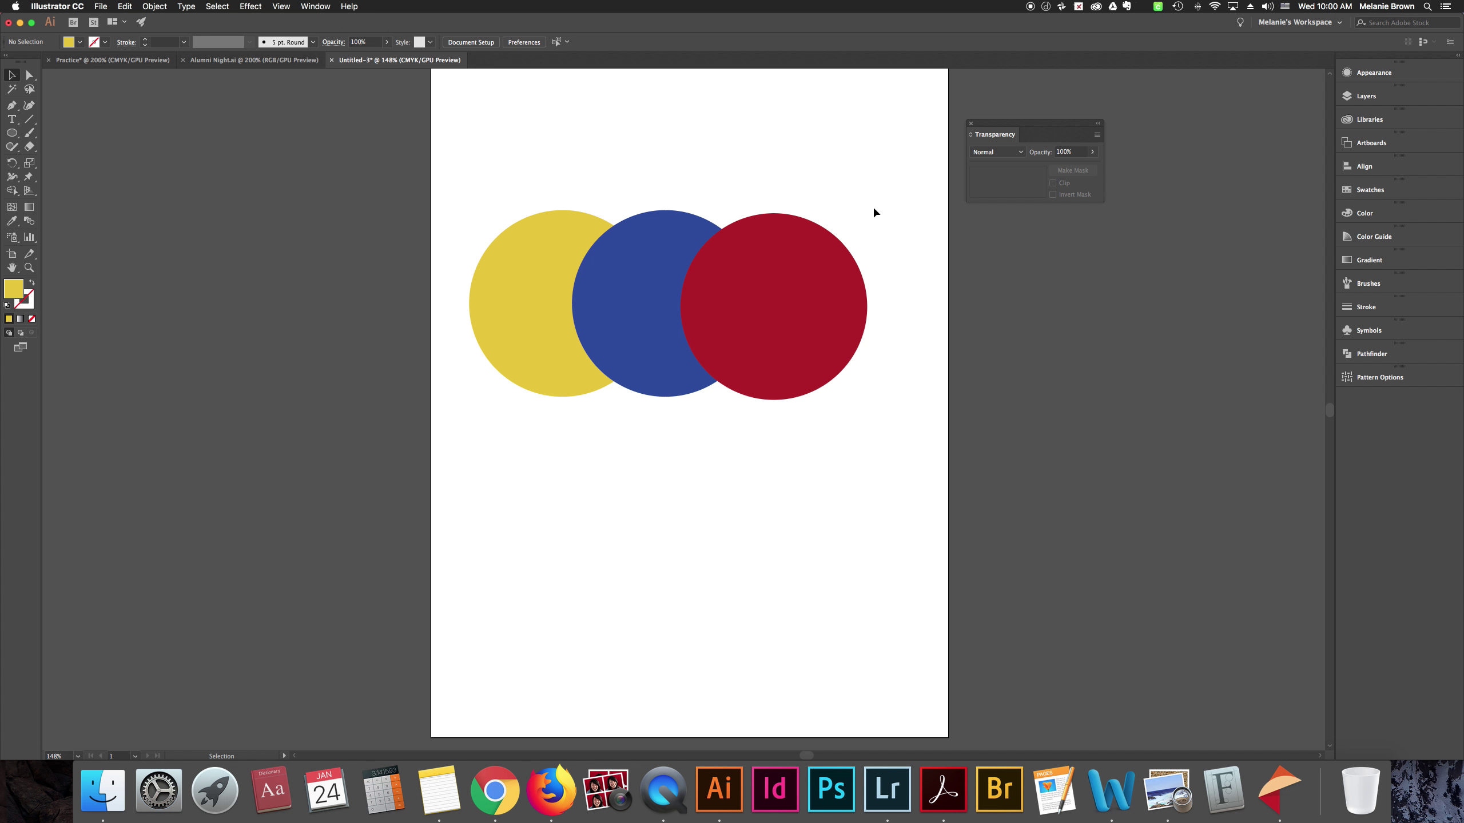
left_click(801, 261)
left_click(620, 277)
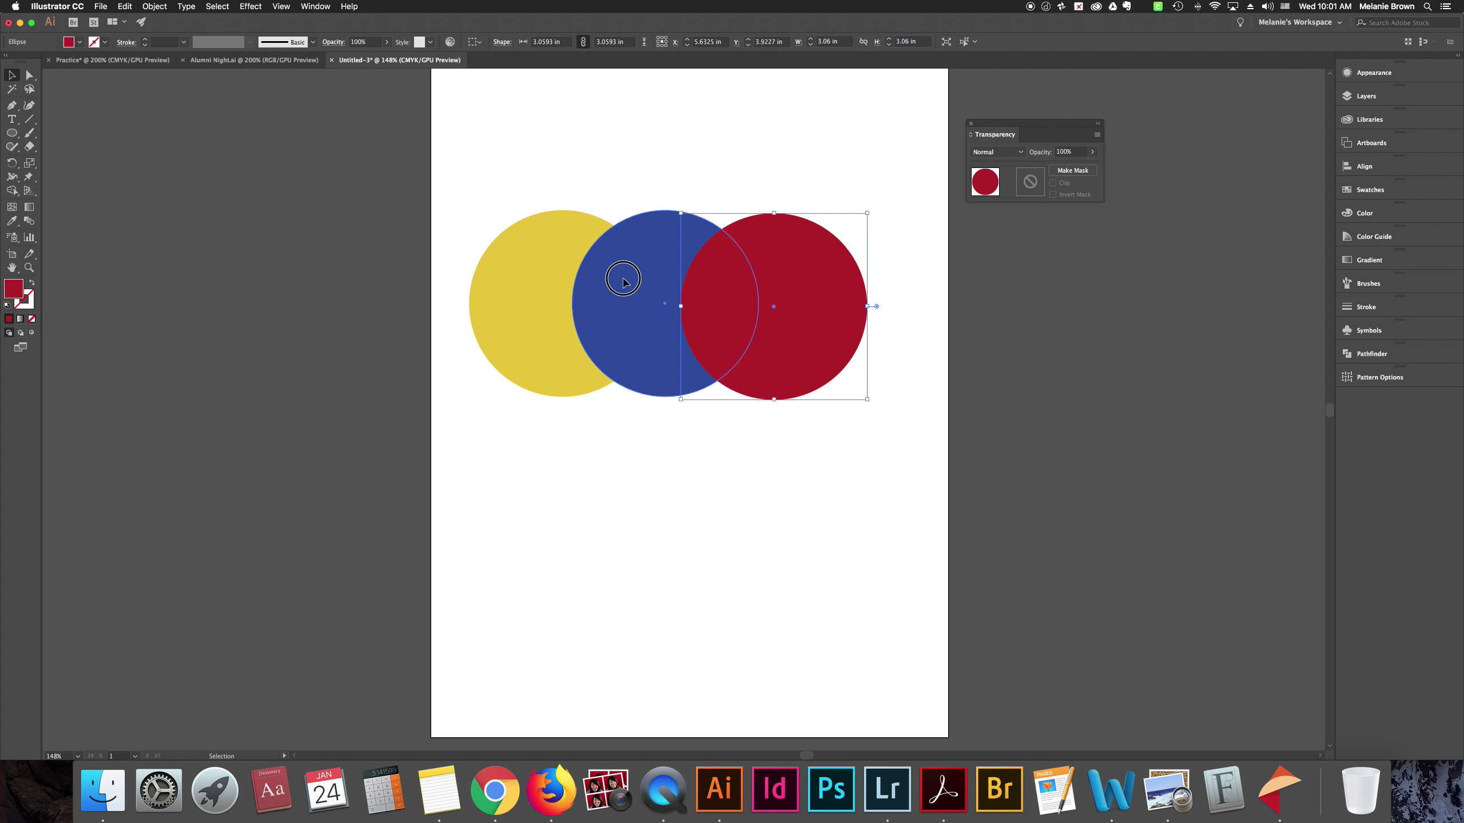
left_click(536, 289)
left_click(11, 134)
left_click_drag(11, 136, 133, 136)
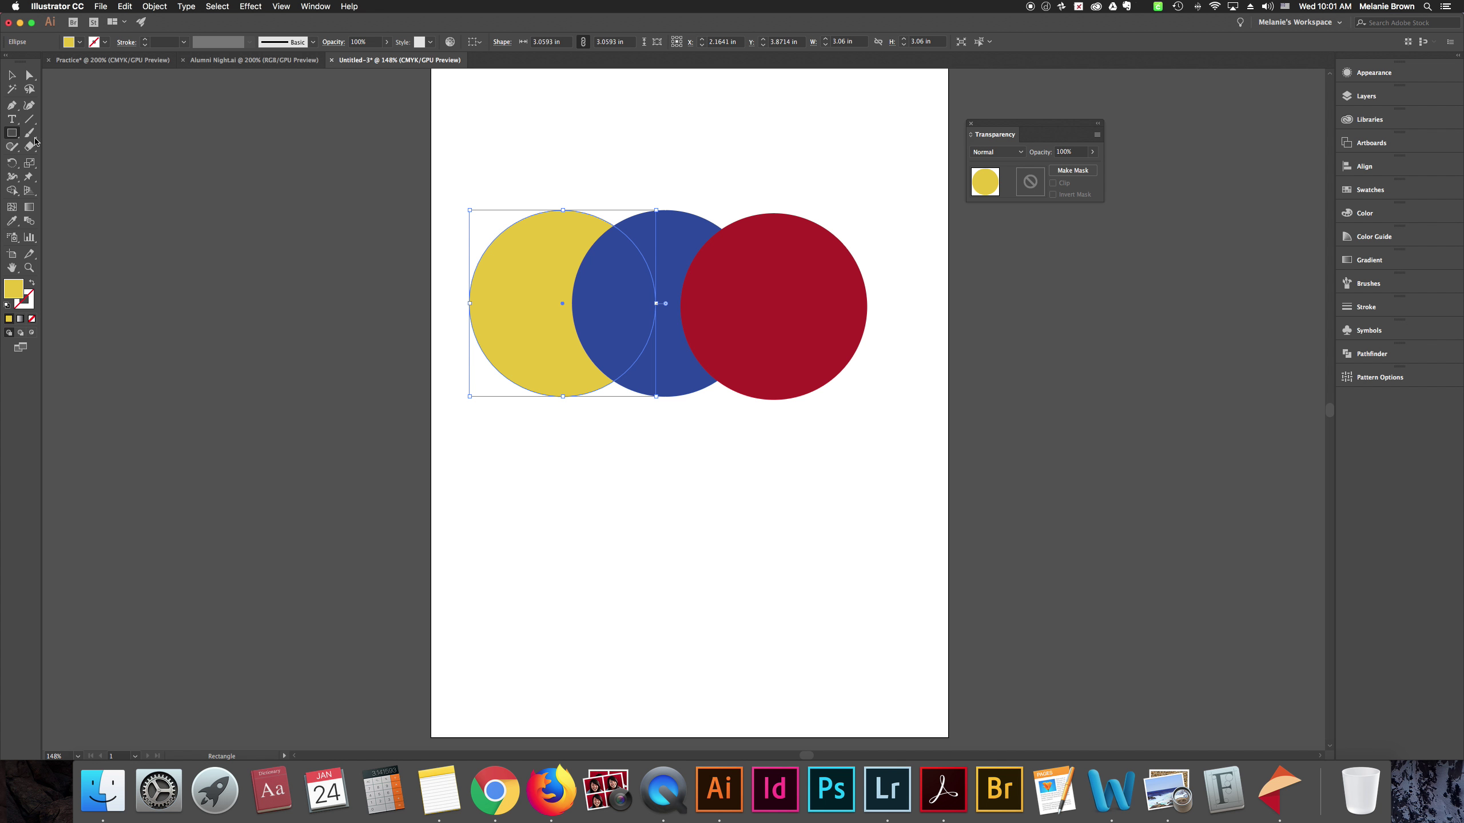
left_click(12, 133)
left_click_drag(13, 133, 88, 163)
left_click_drag(1019, 130, 1041, 106)
left_click(322, 104)
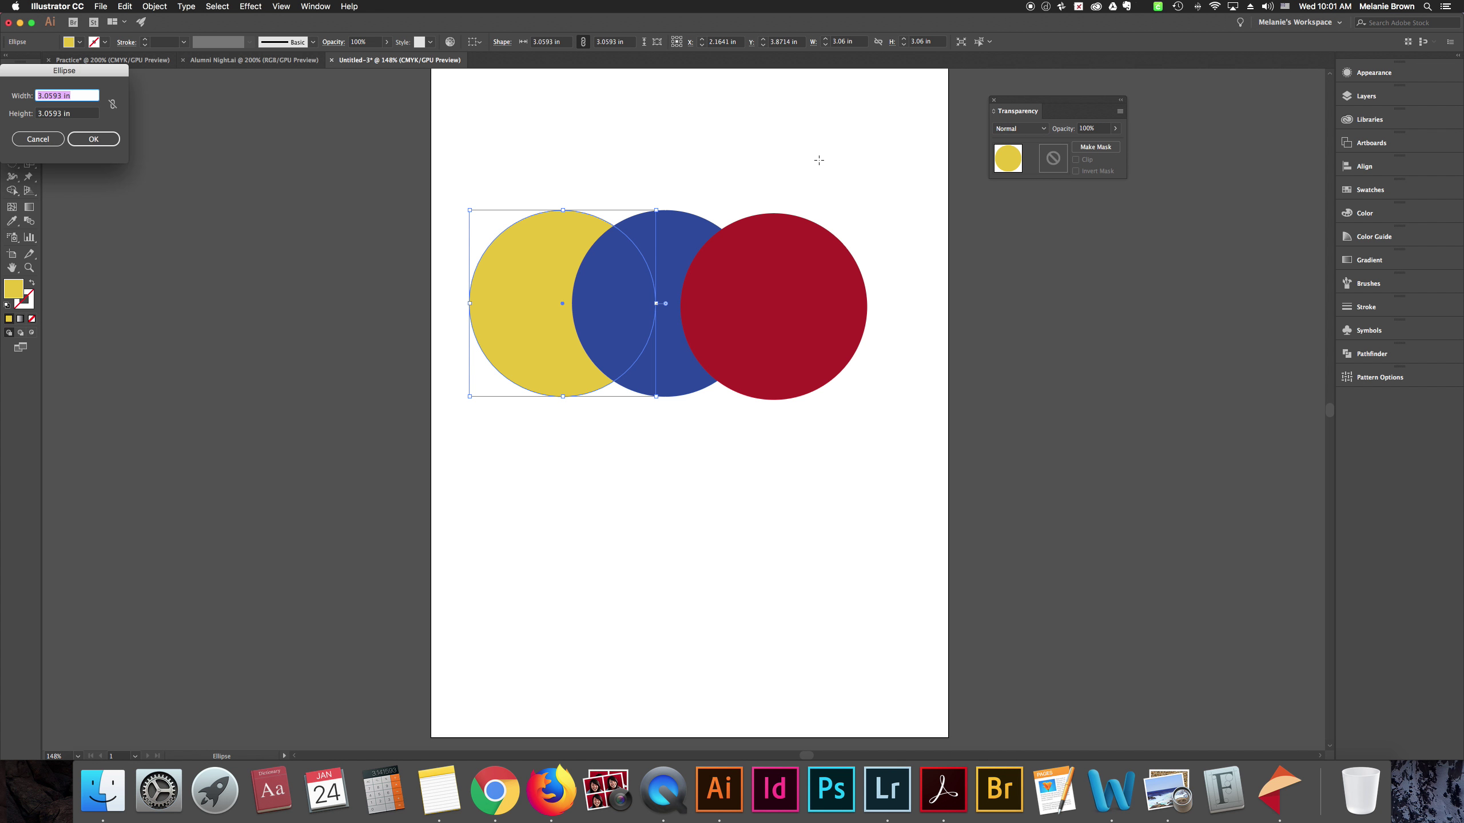
left_click(38, 139)
left_click(12, 75)
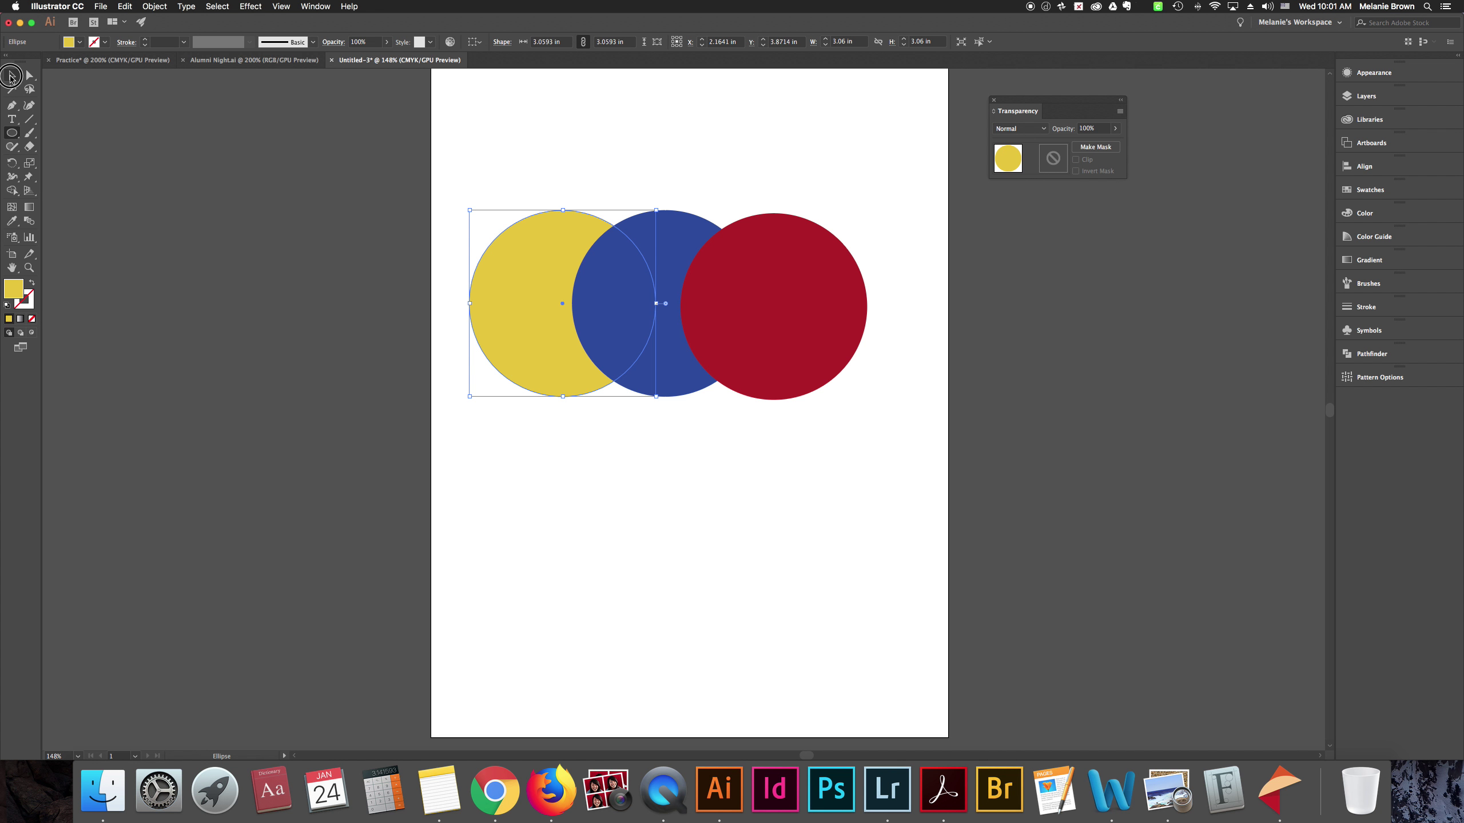
left_click(166, 156)
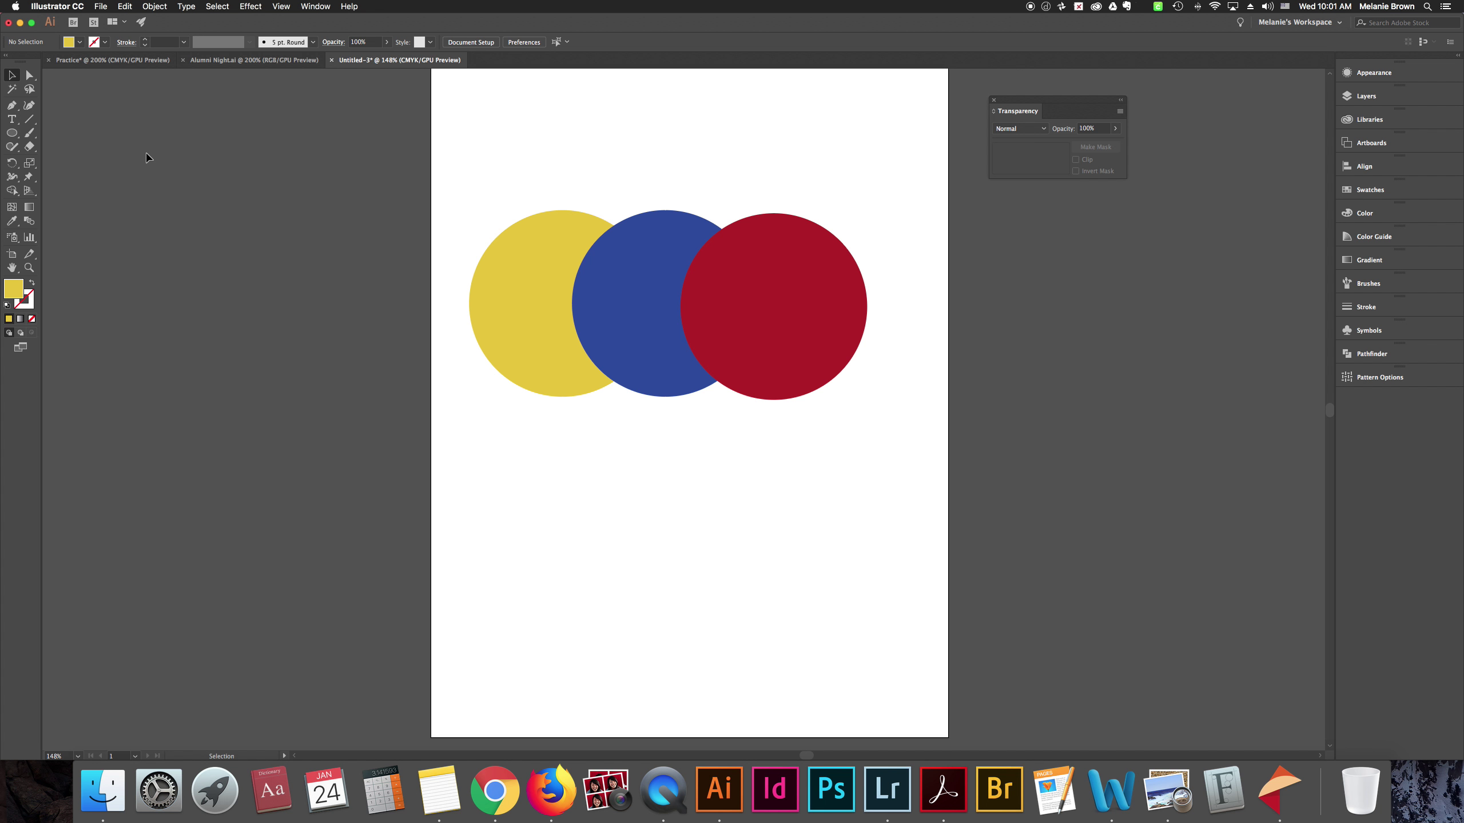